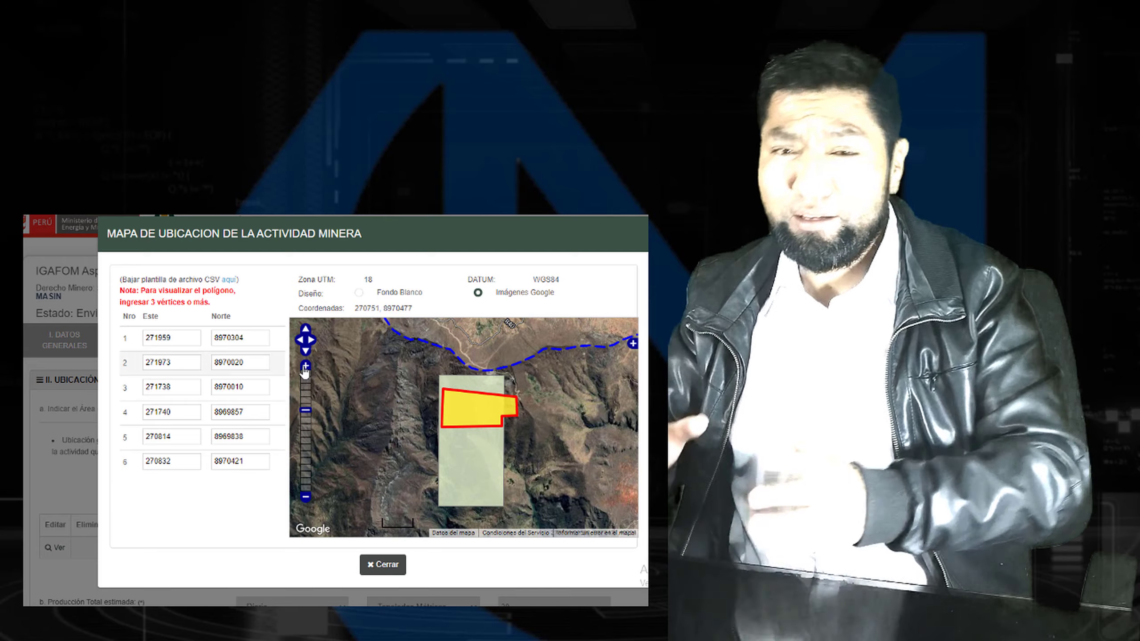
# Examine the mining activity polygon against the concession and surrounding terrain on the location map at different scales.
pyautogui.scroll(1, 492, 449)
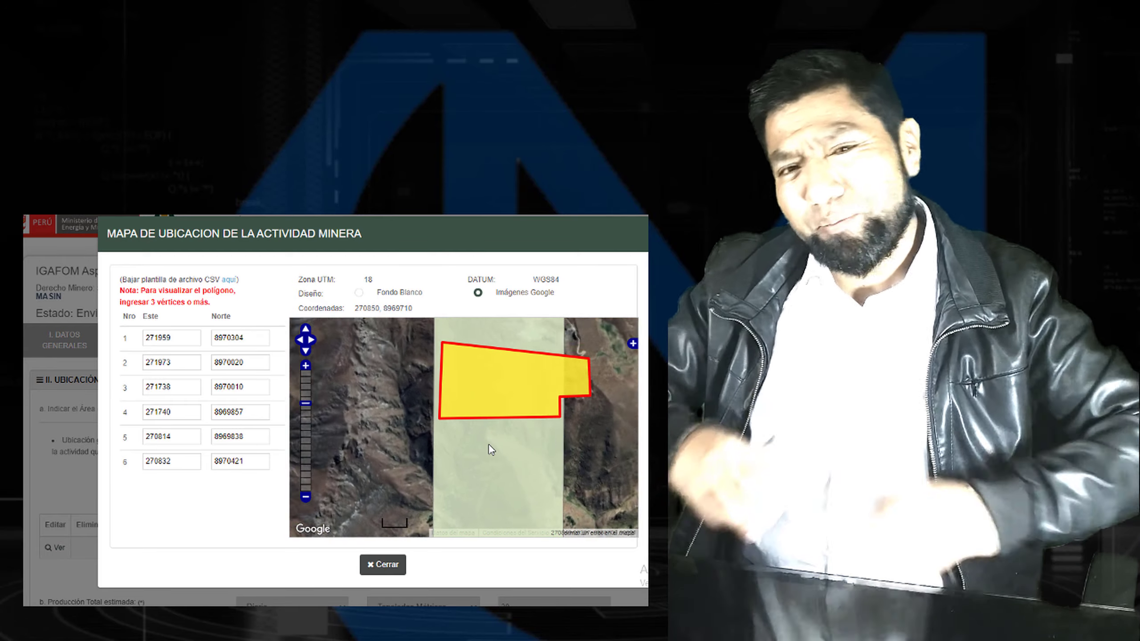
pyautogui.scroll(-1, 489, 445)
pyautogui.scroll(-1, 492, 449)
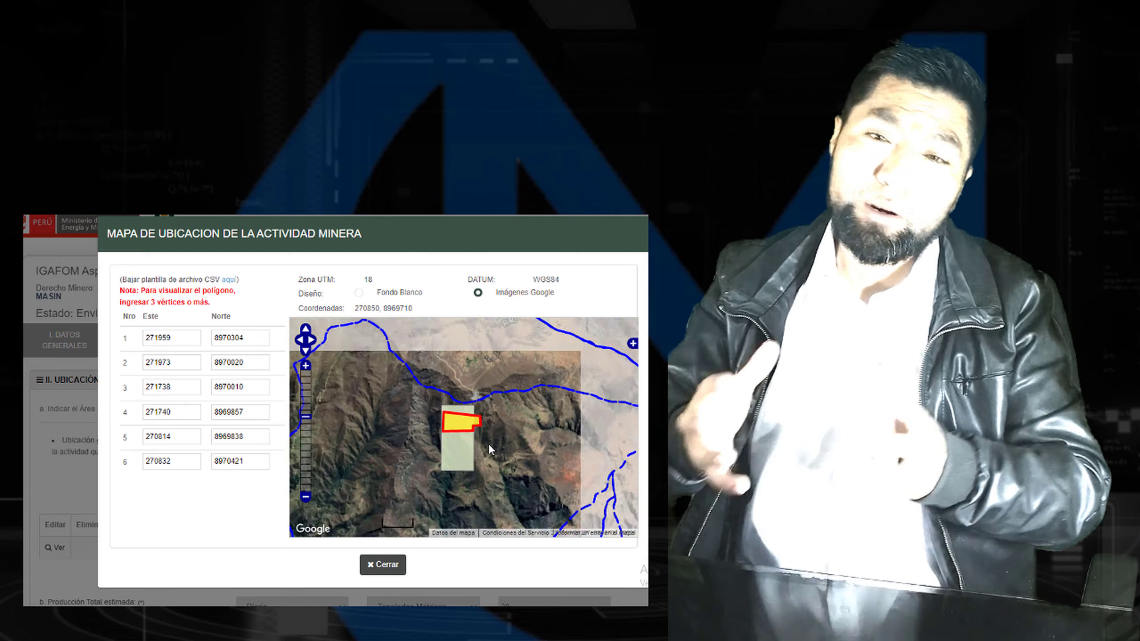
pyautogui.scroll(-1, 492, 449)
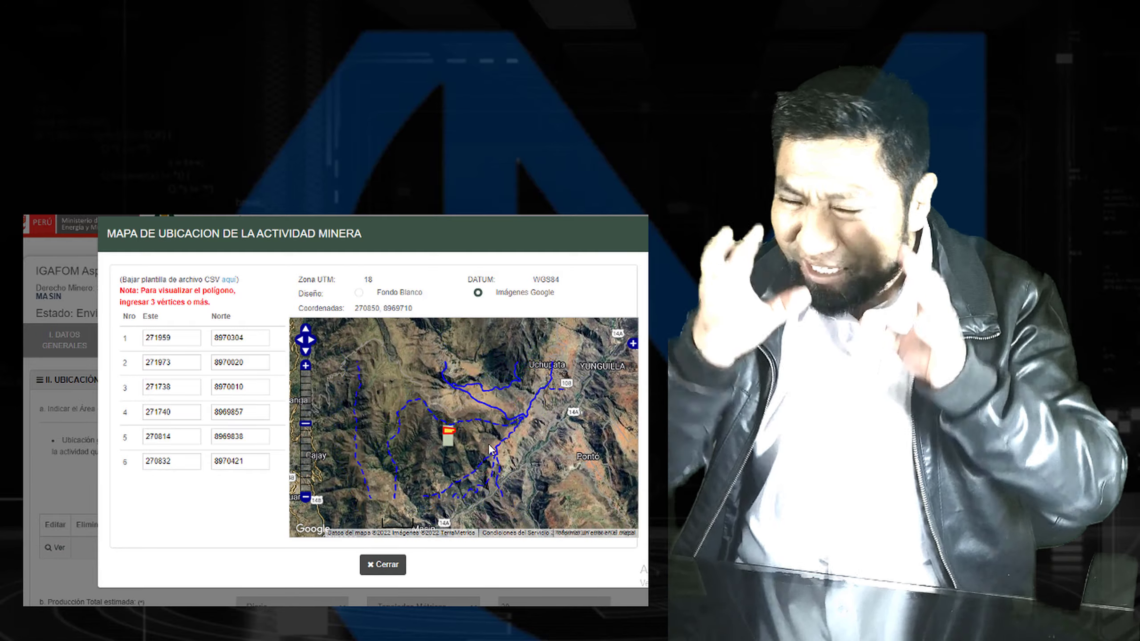
pyautogui.scroll(-1, 458, 449)
pyautogui.scroll(2, 456, 451)
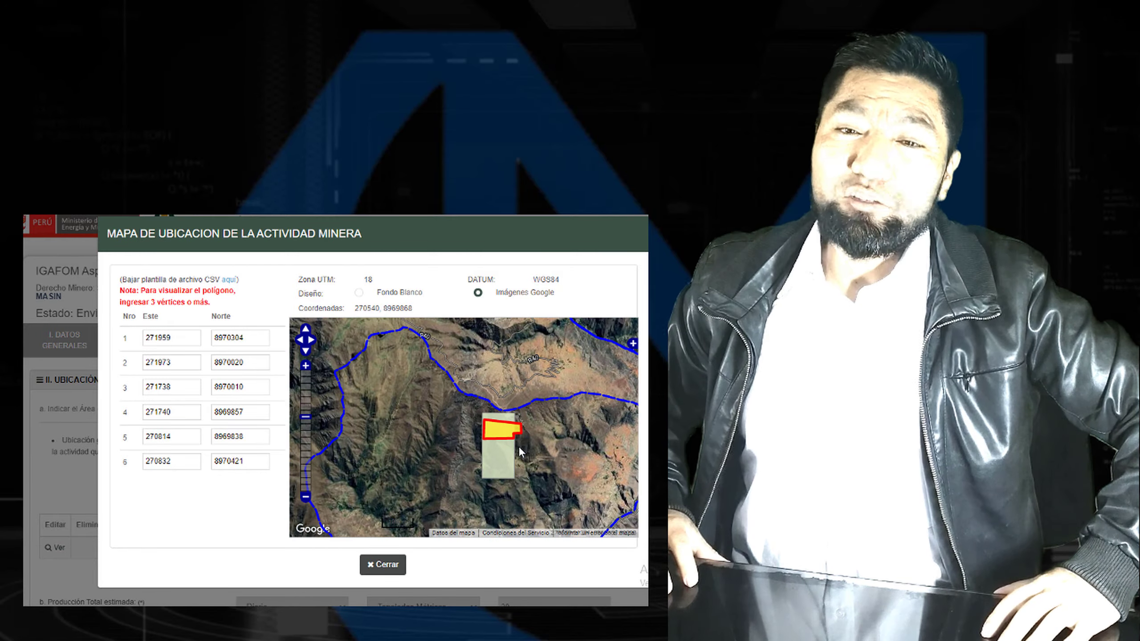
pyautogui.scroll(1, 508, 449)
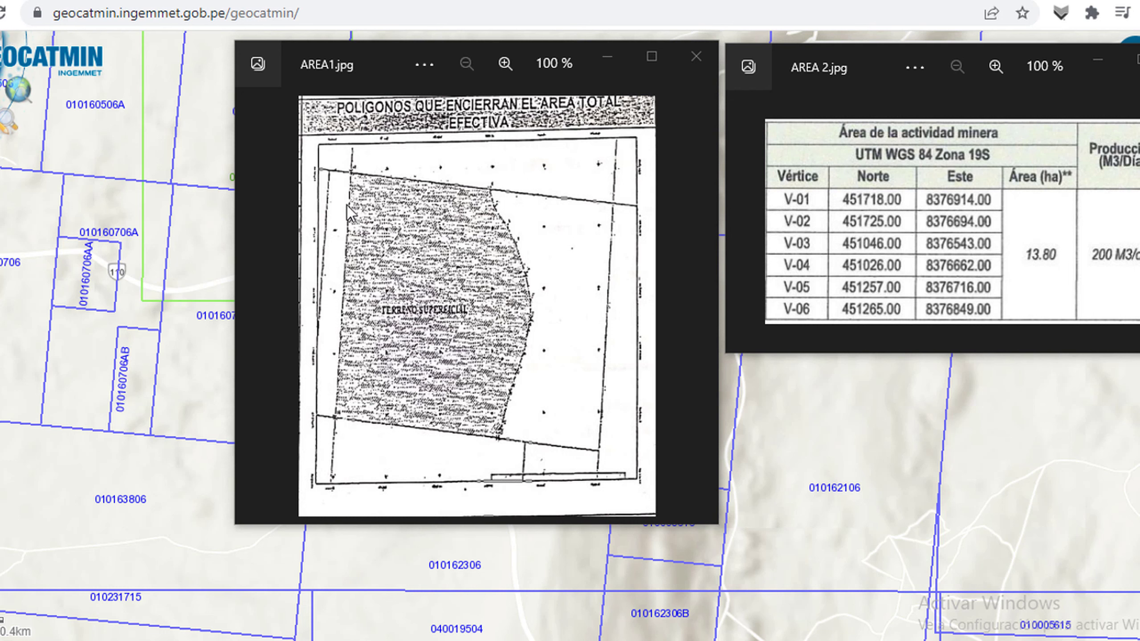
# Display GEOCATMIN's search and query tools, then open the AREA 01 workbook in Excel and place it beside the map.
pyautogui.click(19, 90)
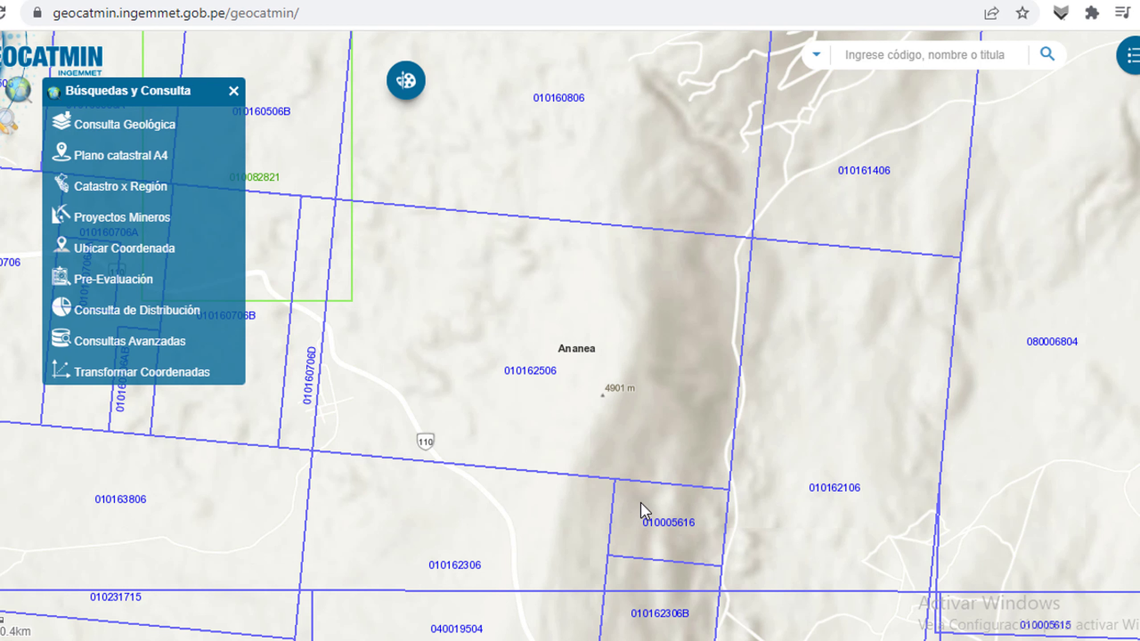
pyautogui.moveTo(605, 640)
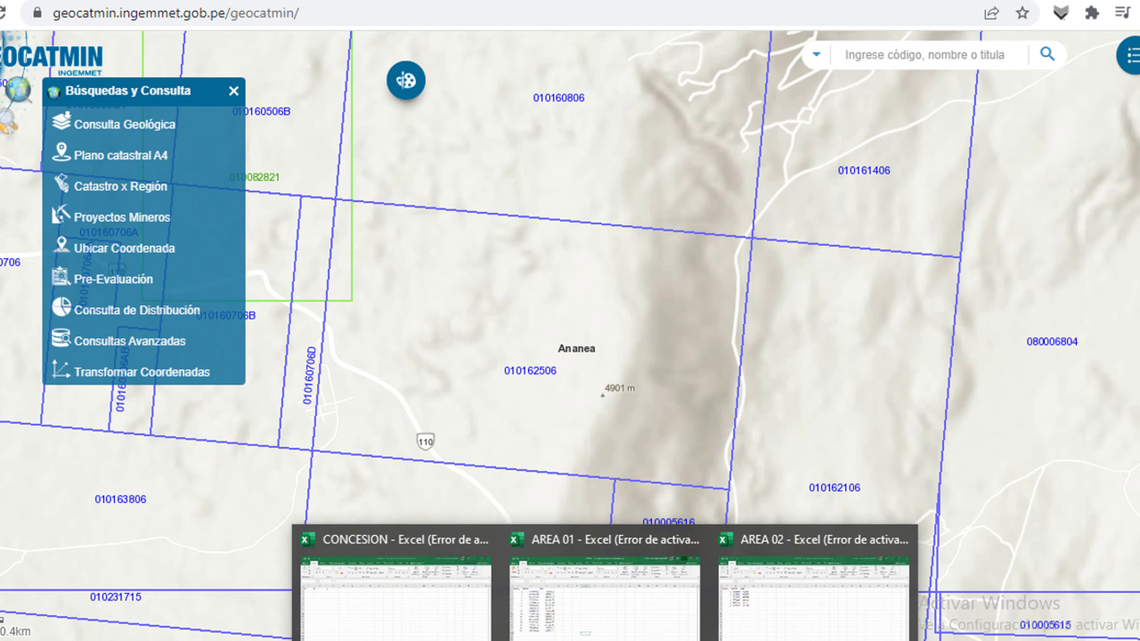
pyautogui.click(605, 619)
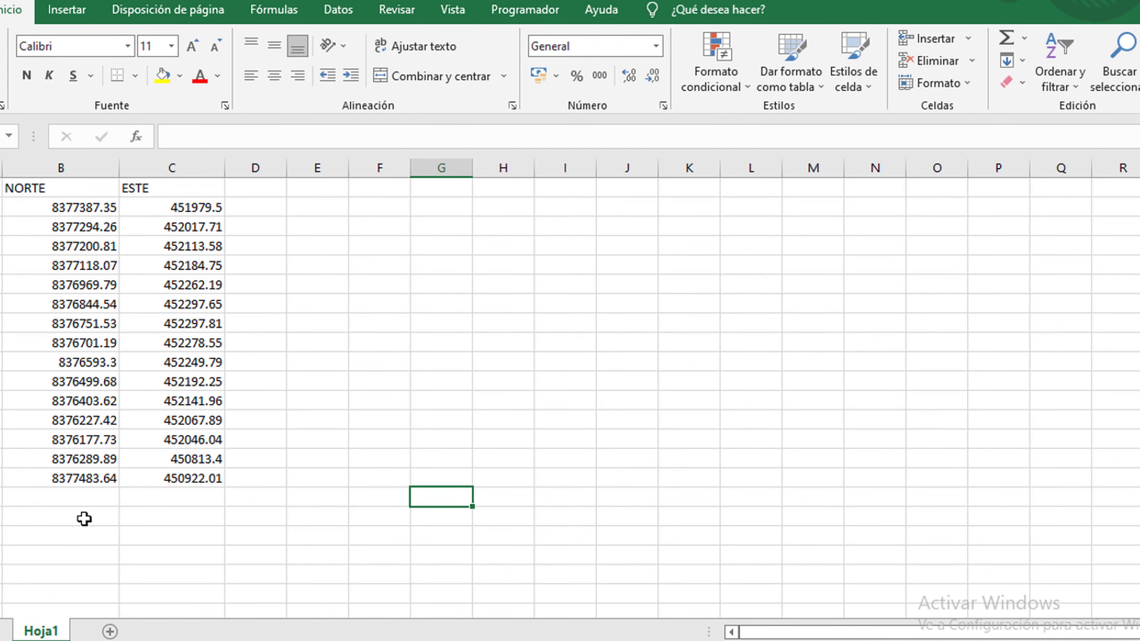
pyautogui.press('super+Down')
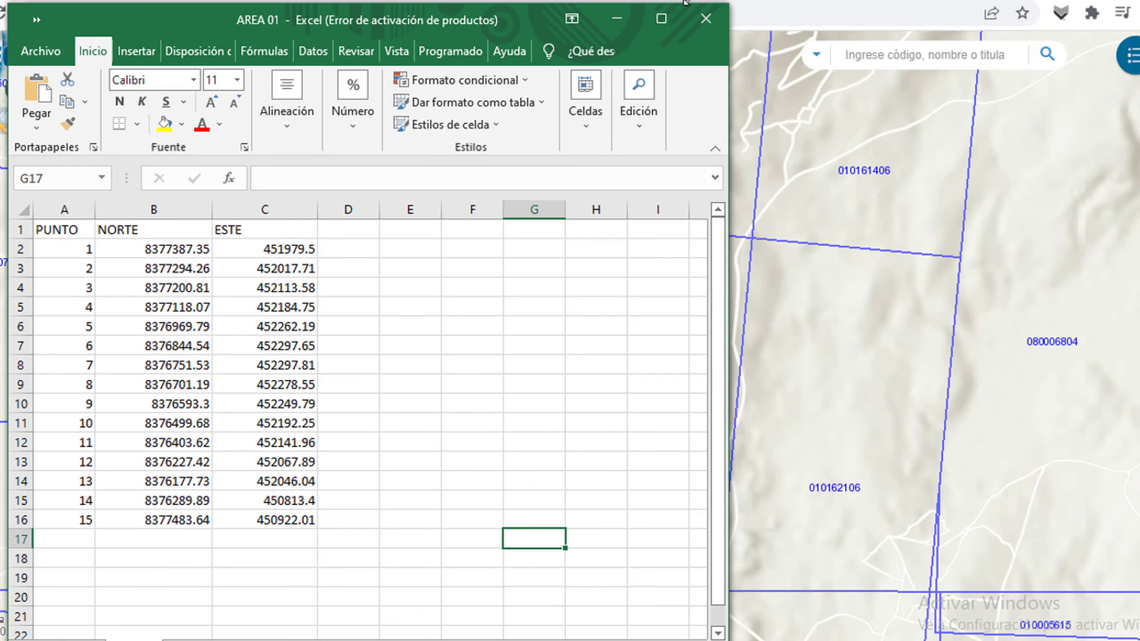
pyautogui.moveTo(172, 32); pyautogui.dragTo(693, 43)
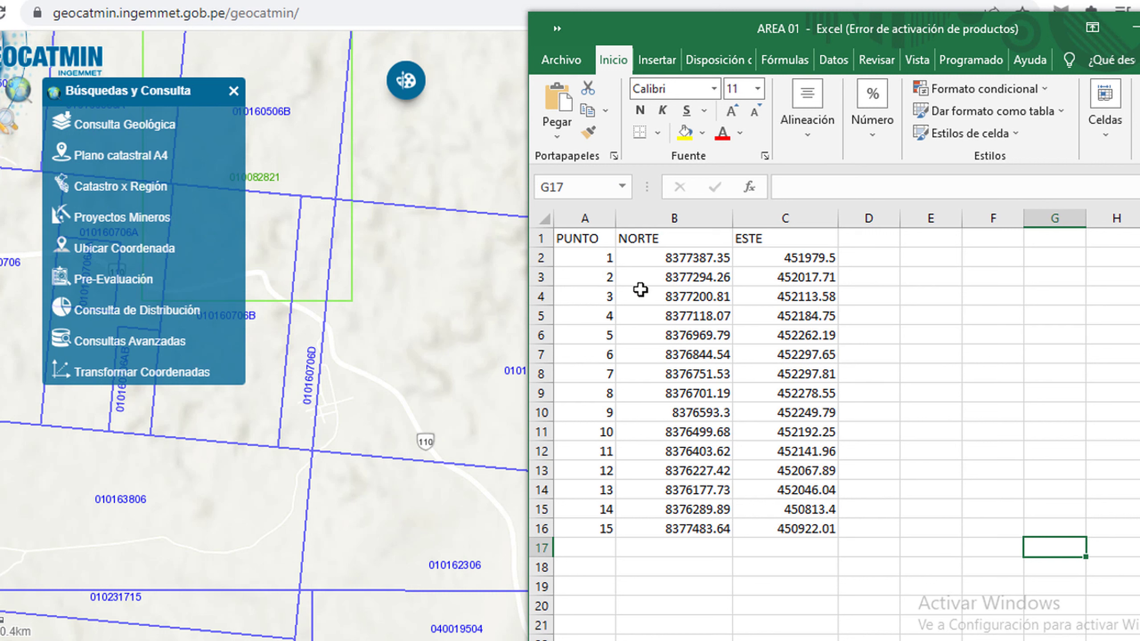
# Copy point 1's easting, 451979.5, from the AREA 01 workbook and open GEOCATMIN's Ubicar Coordenada tool.
pyautogui.click(795, 258)
pyautogui.doubleClick(795, 258)
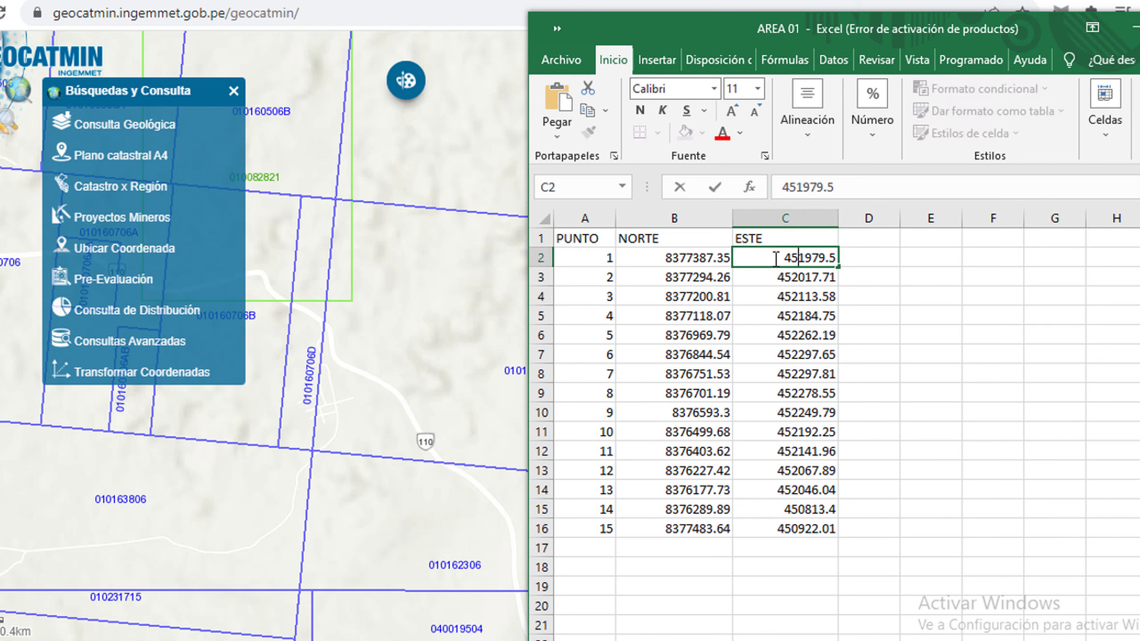
pyautogui.moveTo(776, 258); pyautogui.dragTo(847, 256)
pyautogui.hotkey('ctrl', 'c')
pyautogui.click(125, 249)
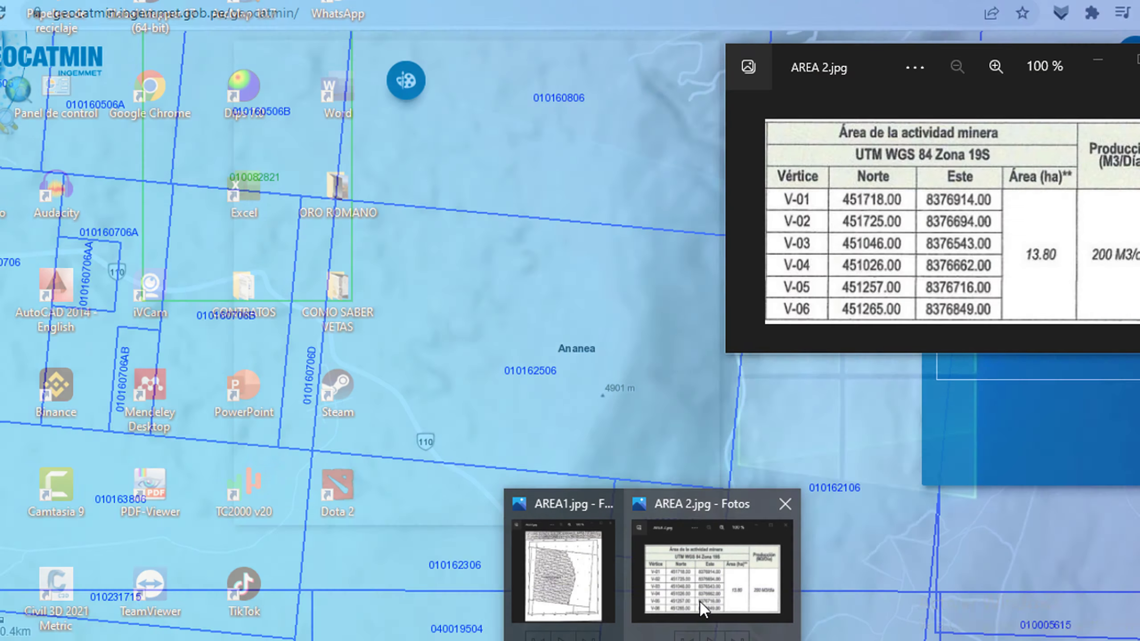
# Set the coordinate system to WGS_1984_UTM_Zone_19S and enter 451979.5 as the Este coordinate.
pyautogui.click(700, 611)
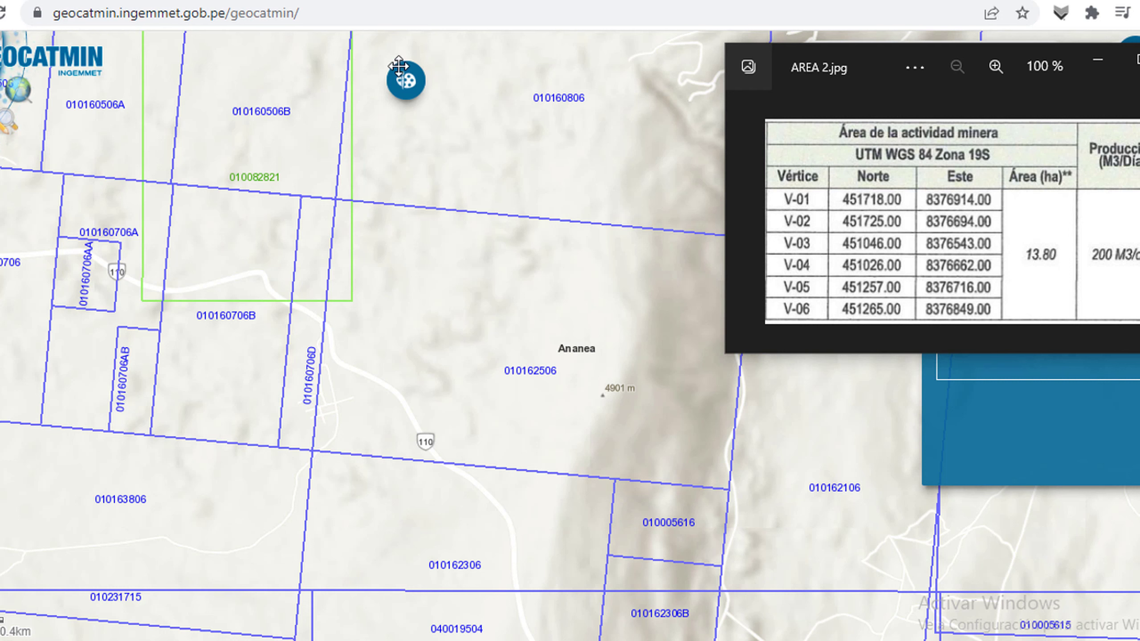
pyautogui.click(659, 174)
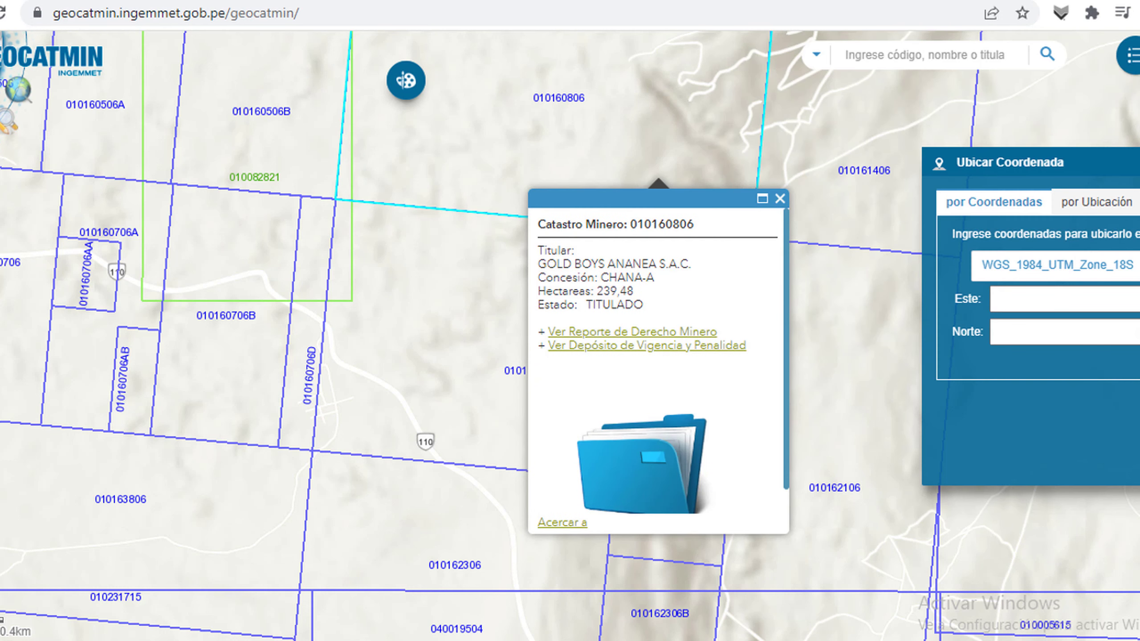
pyautogui.click(1057, 265)
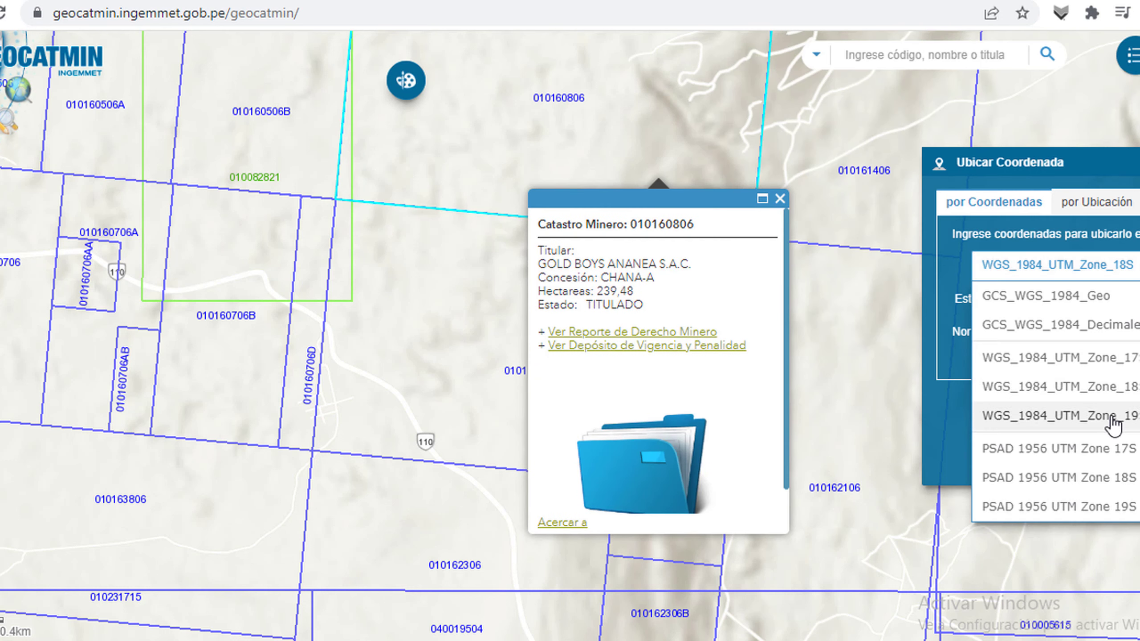
pyautogui.click(1046, 364)
pyautogui.click(1102, 300)
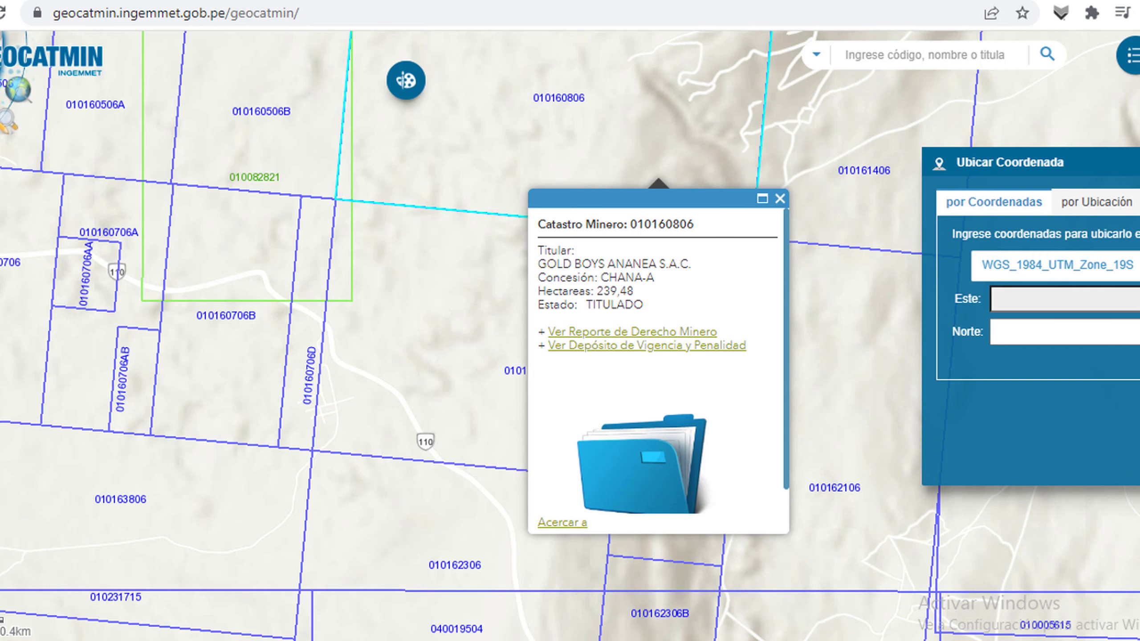
pyautogui.hotkey('ctrl', 'v')
# Copy point 1's northing, 8377387.35, from the AREA 01 workbook and enter it as the Norte coordinate in GEOCATMIN.
pyautogui.click(590, 591)
pyautogui.click(678, 258)
pyautogui.doubleClick(679, 258)
pyautogui.doubleClick(679, 258)
pyautogui.hotkey('ctrl', 'c')
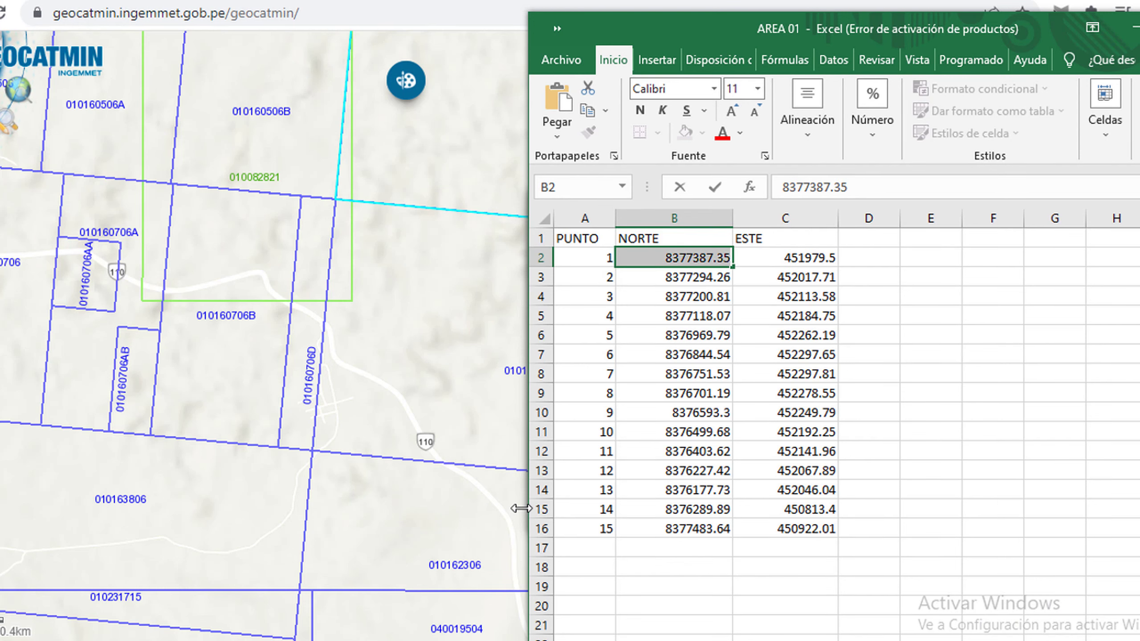
pyautogui.hotkey('alt', 'Tab')
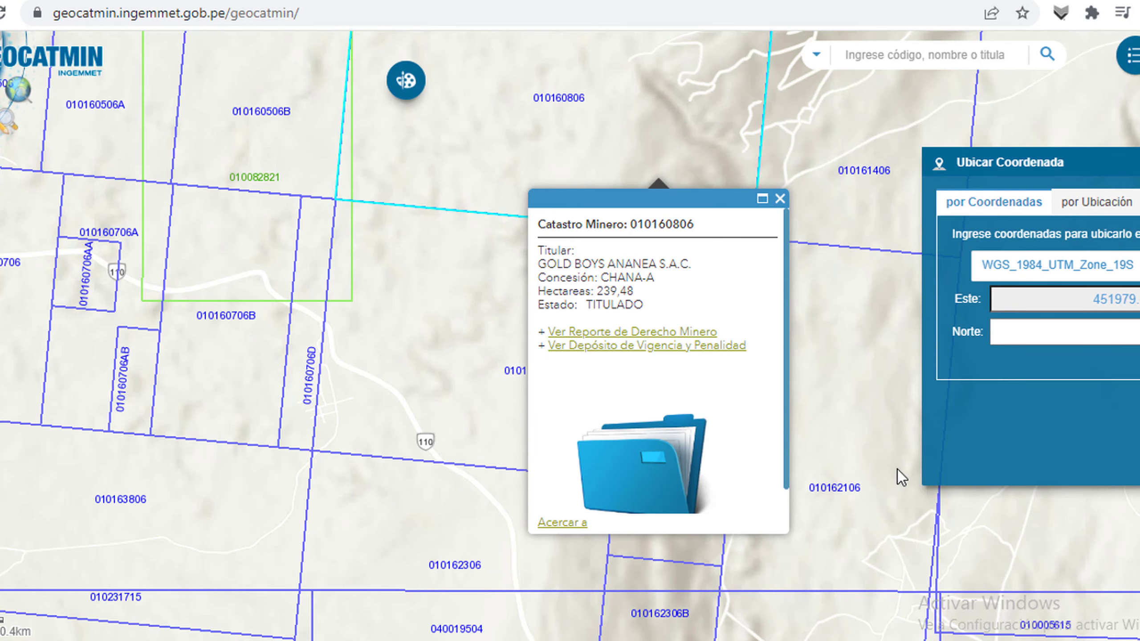
pyautogui.click(1109, 331)
pyautogui.hotkey('ctrl', 'v')
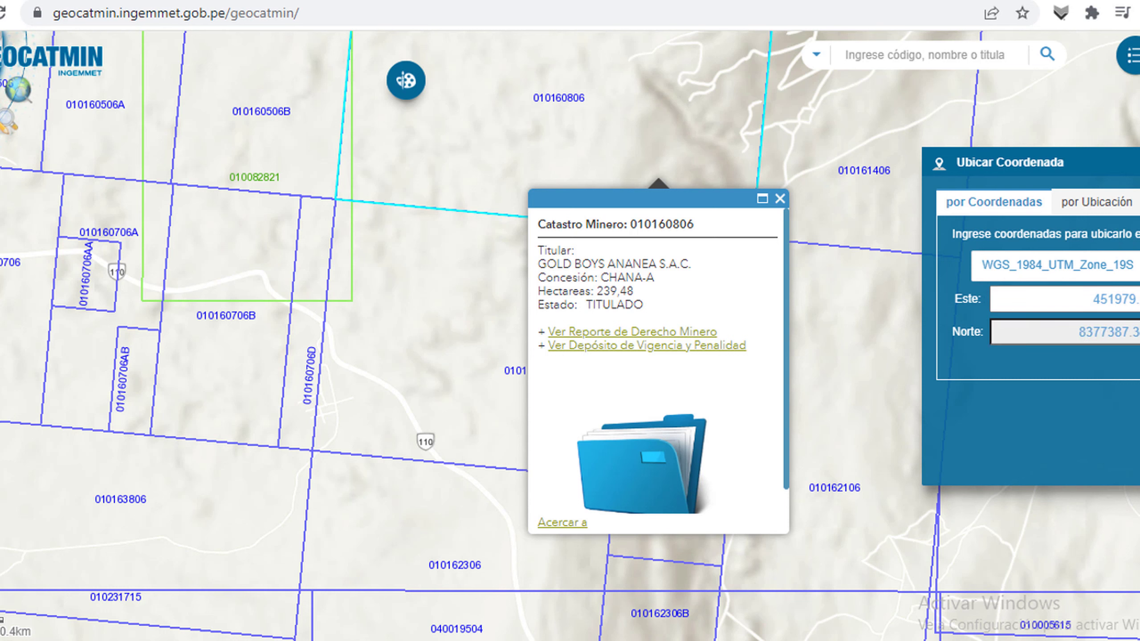
# Close the concession information pop-up and locate the entered coordinate on the map.
pyautogui.click(779, 200)
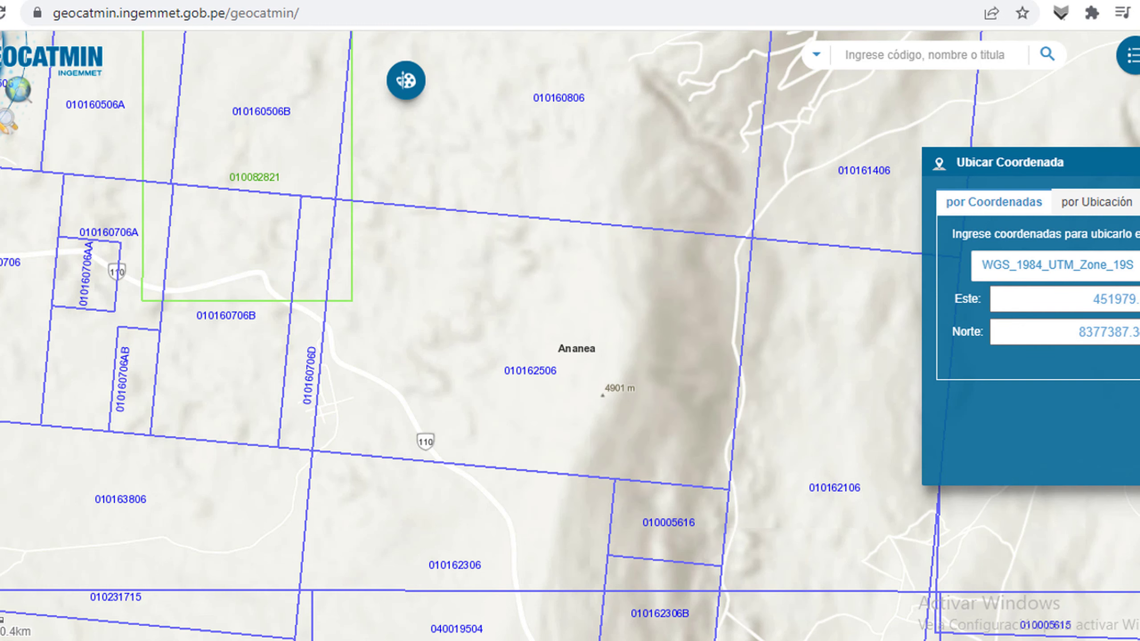
pyautogui.scroll(-2, 572, 360)
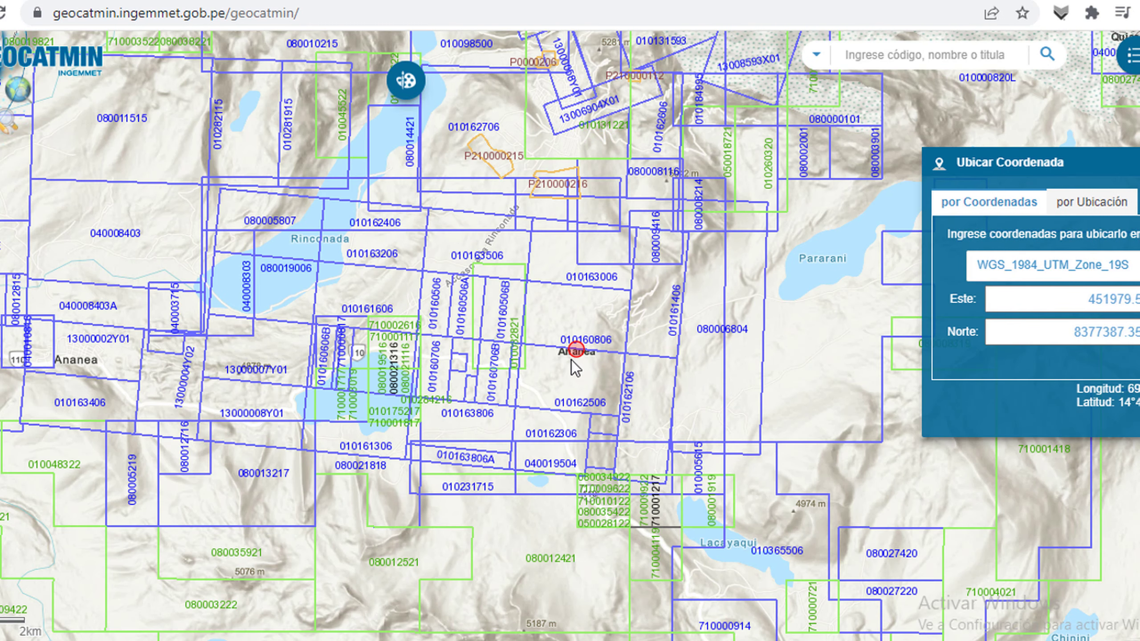
pyautogui.scroll(1, 571, 360)
pyautogui.scroll(3, 572, 360)
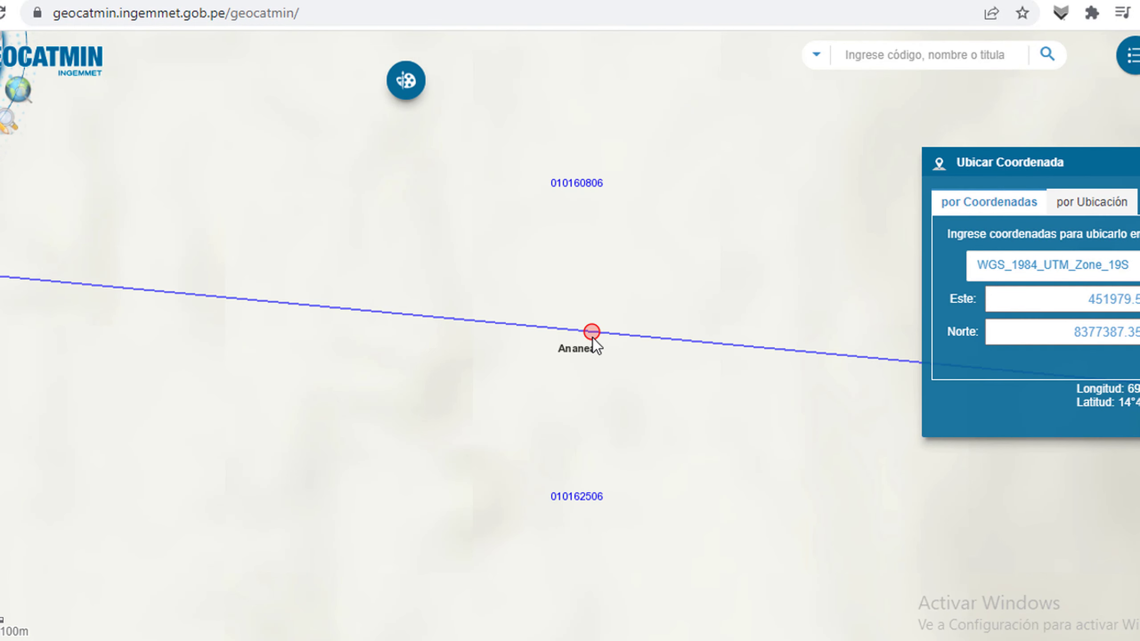
# Mark the located point 1 on the map with a small green circle using the Dibujar tool.
pyautogui.click(388, 83)
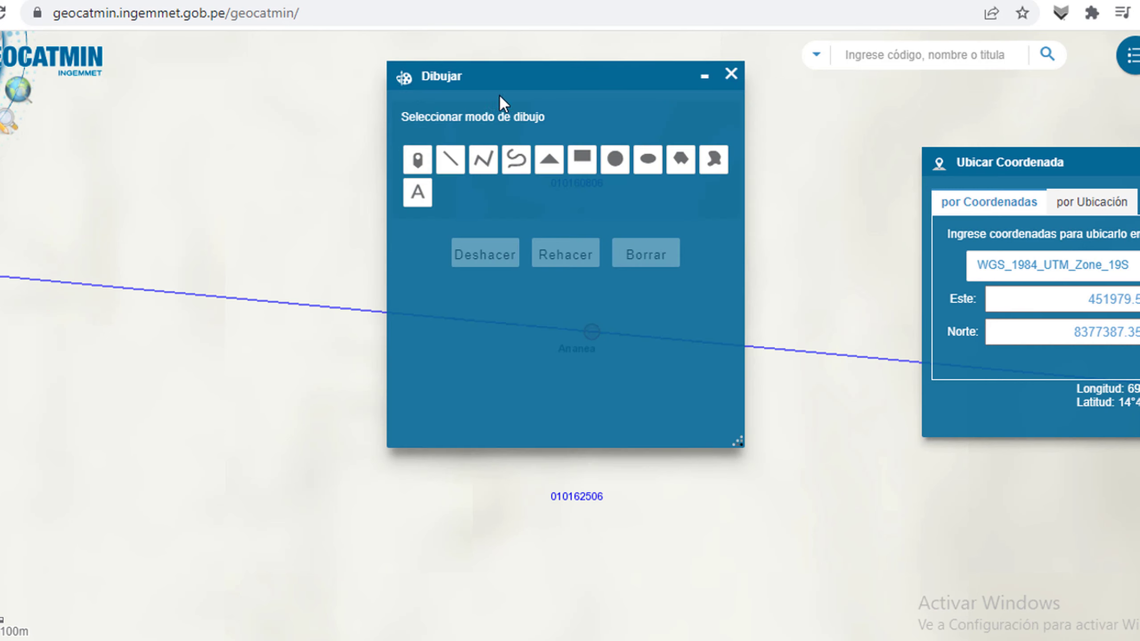
pyautogui.moveTo(593, 76); pyautogui.dragTo(227, 87)
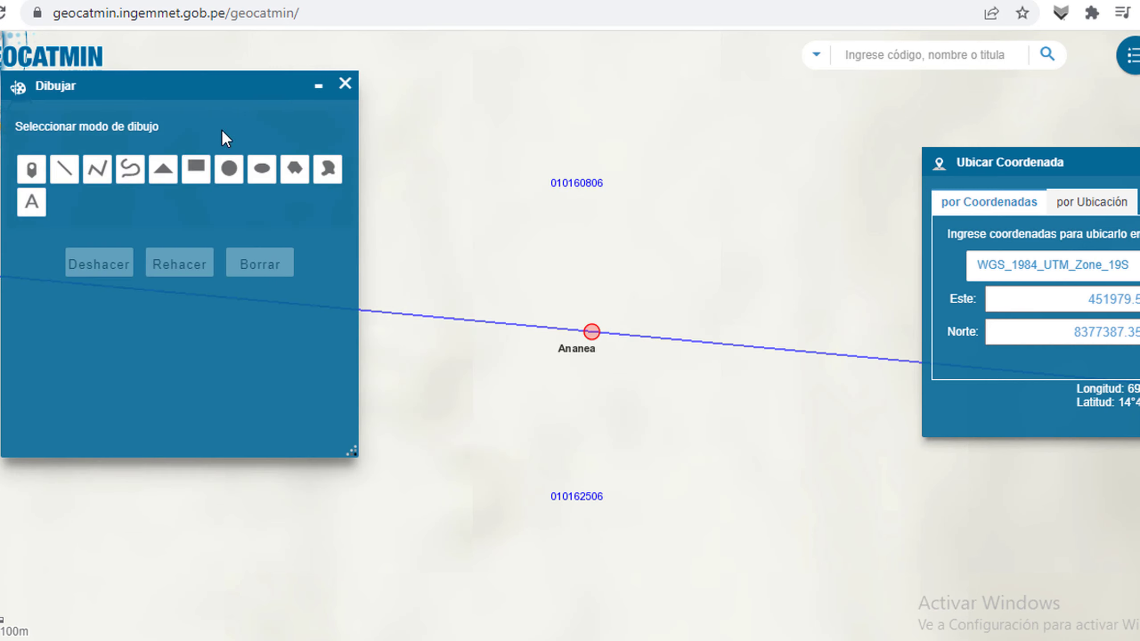
pyautogui.click(222, 175)
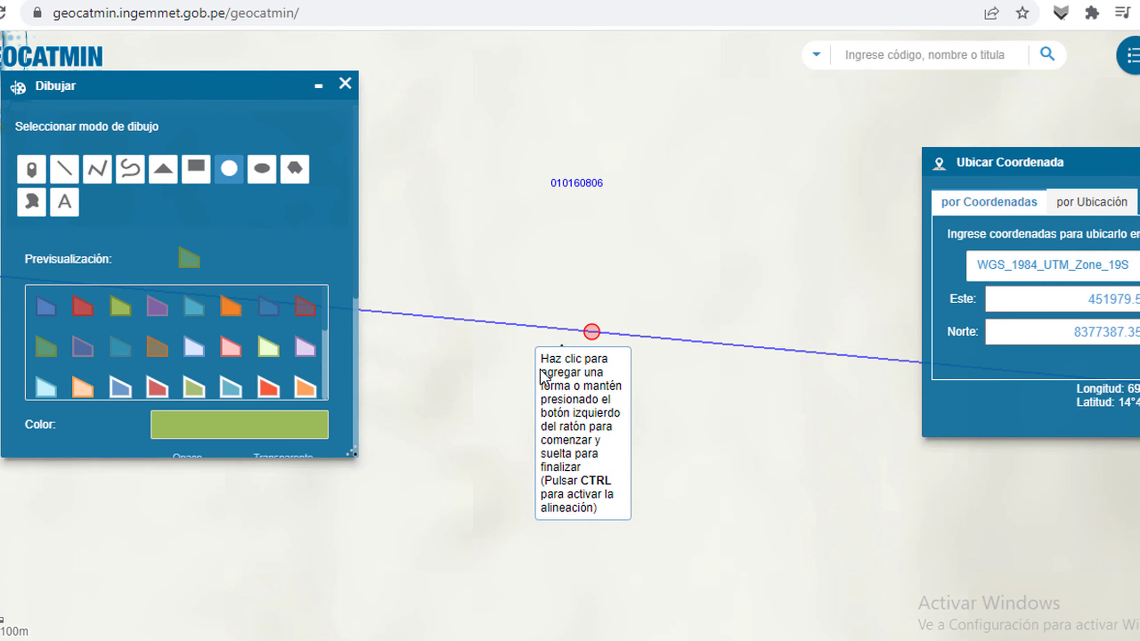
pyautogui.scroll(2, 578, 330)
pyautogui.scroll(2, 586, 303)
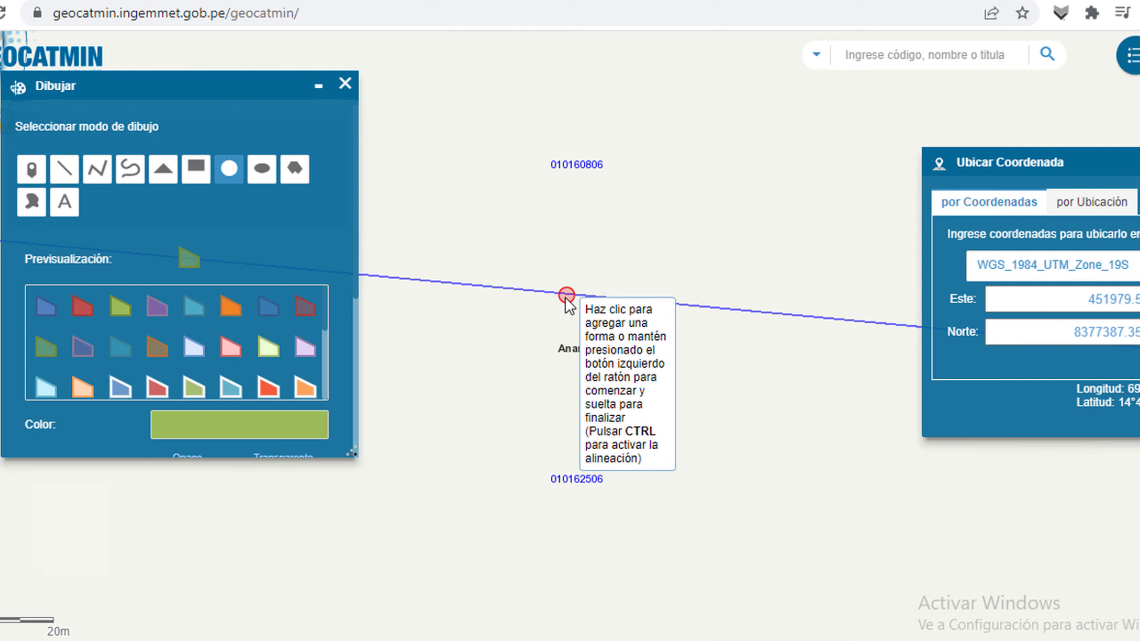
pyautogui.click(566, 297)
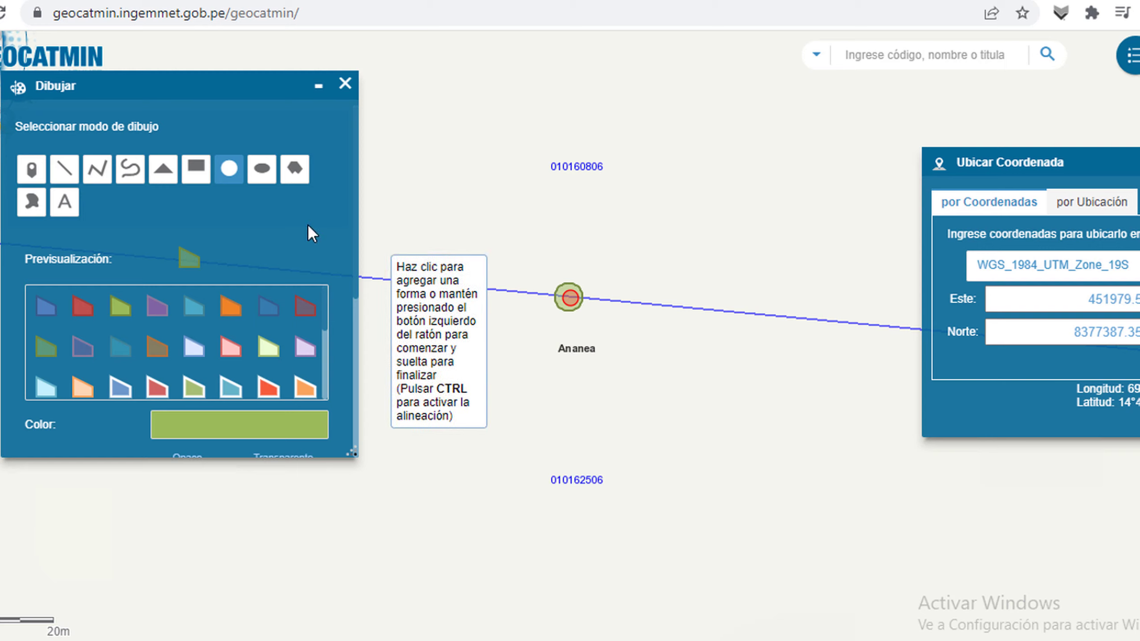
pyautogui.click(230, 170)
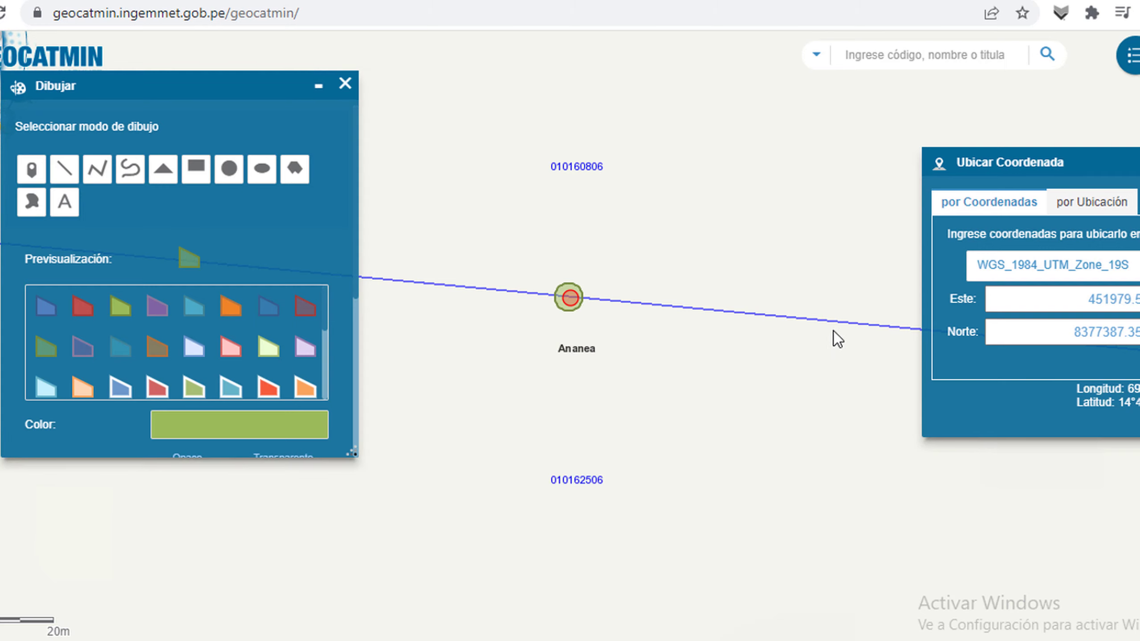
# Examine where the marked point 1 lies relative to the surrounding mining concessions.
pyautogui.scroll(-1, 833, 332)
pyautogui.scroll(1, 710, 322)
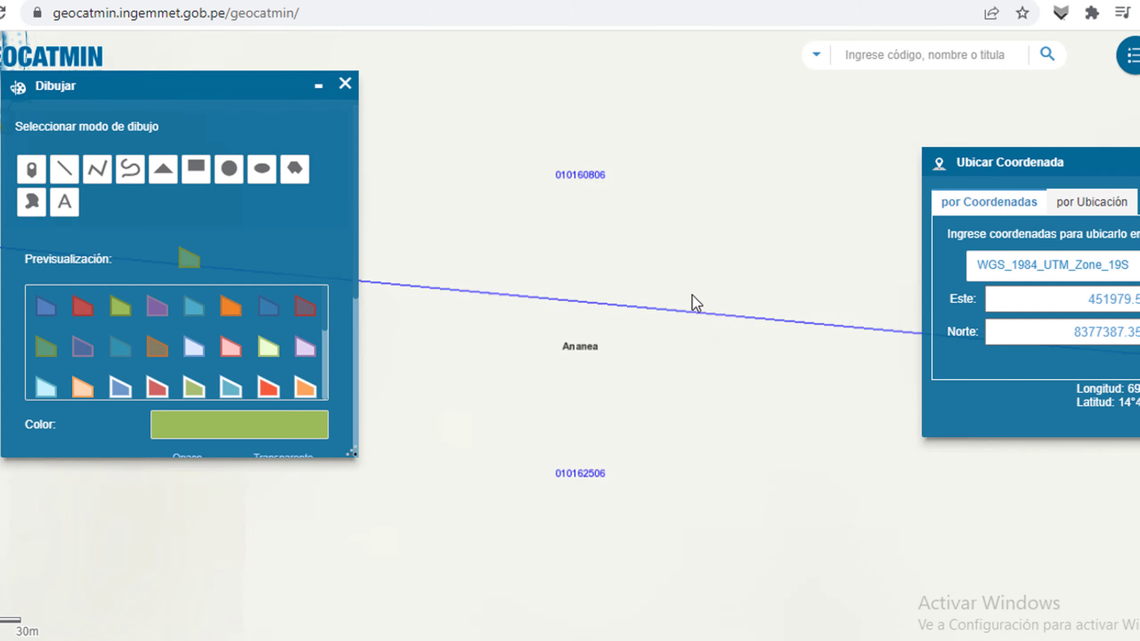
pyautogui.scroll(-1, 695, 304)
pyautogui.scroll(1, 692, 301)
pyautogui.scroll(-1, 693, 301)
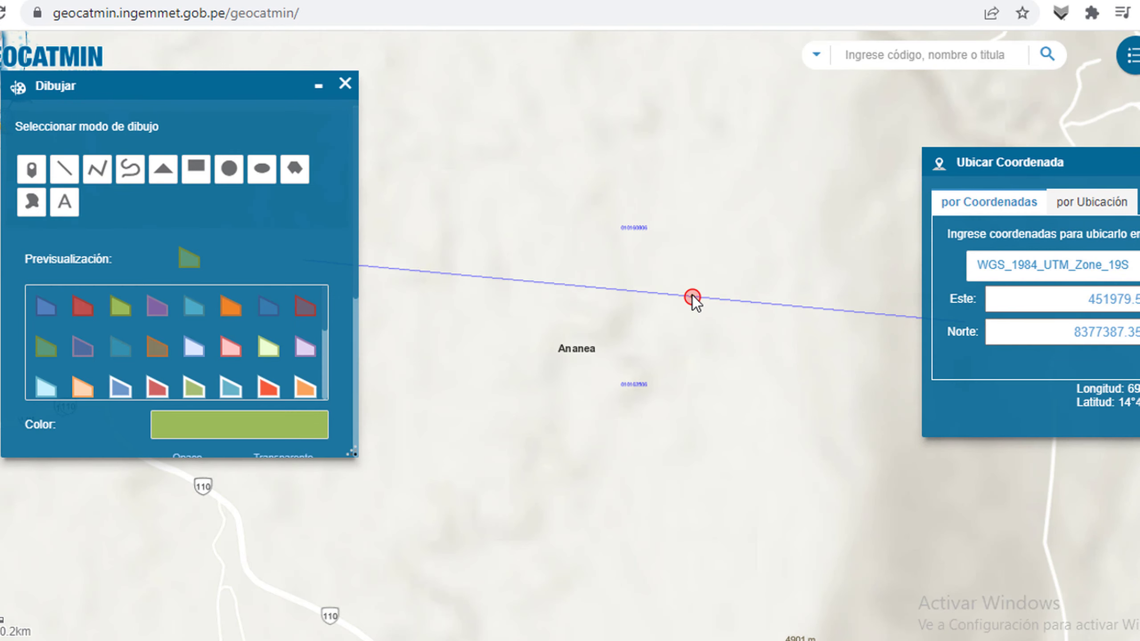
pyautogui.scroll(-1, 693, 299)
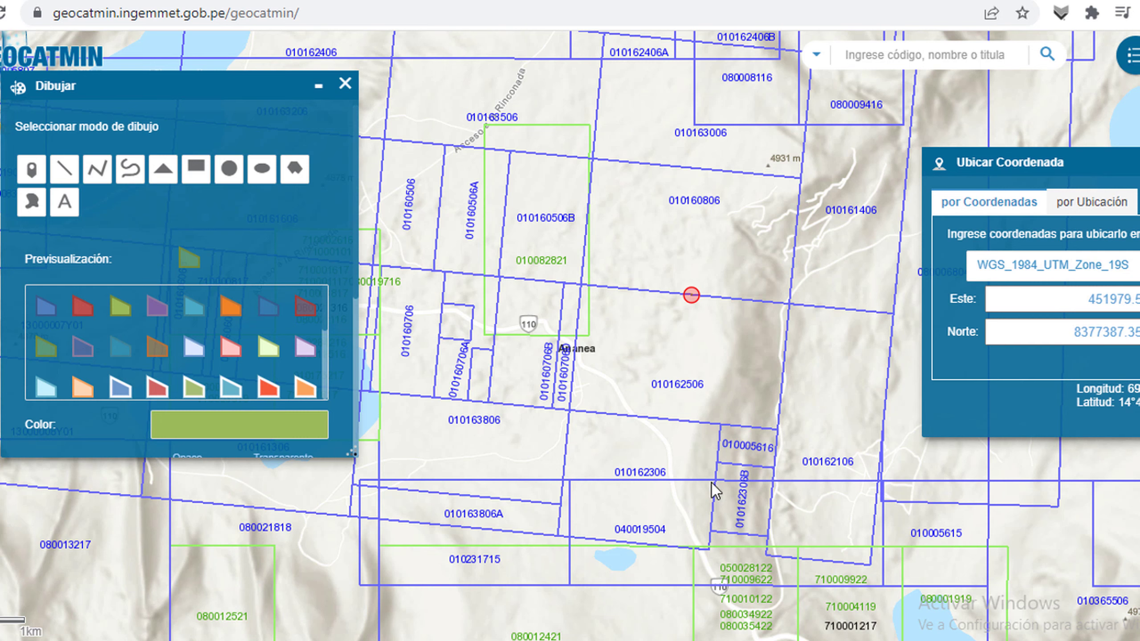
# Return to the AREA 01 workbook in Excel and copy point 15's northing, 8377483.64.
pyautogui.moveTo(694, 619)
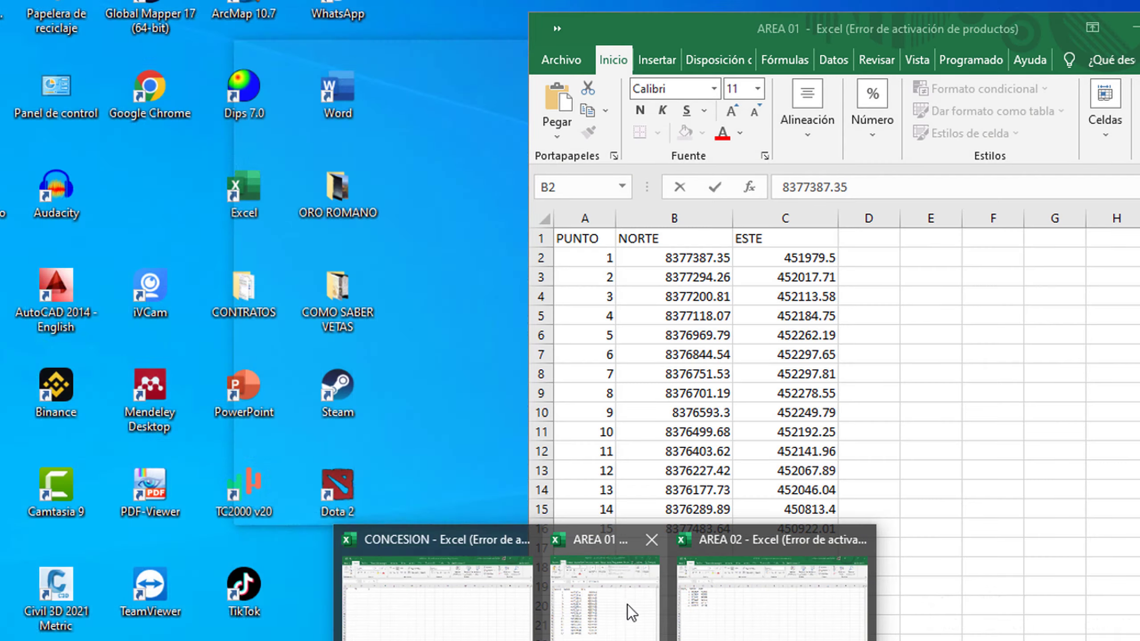
pyautogui.click(627, 605)
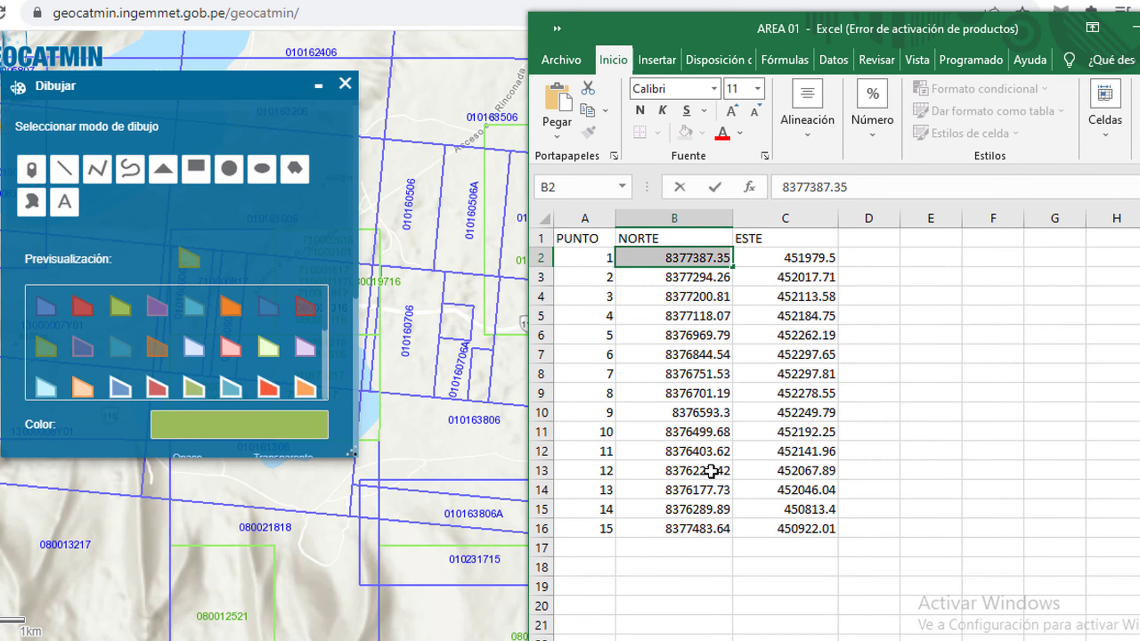
pyautogui.click(693, 277)
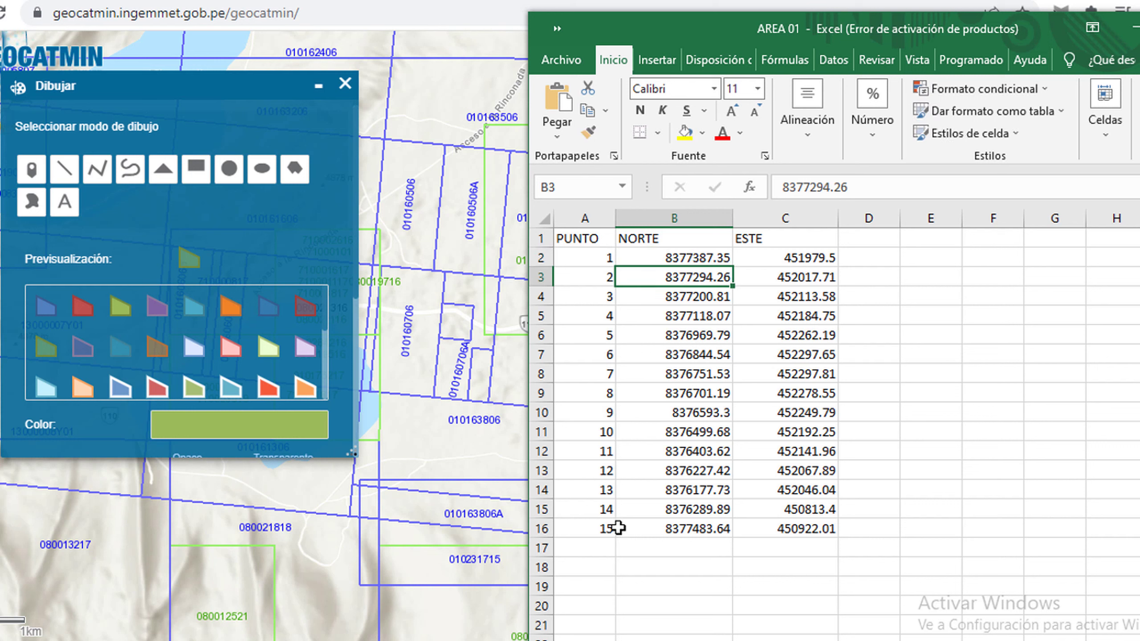
pyautogui.doubleClick(658, 530)
pyautogui.moveTo(671, 531); pyautogui.dragTo(734, 532)
pyautogui.hotkey('ctrl', 'c')
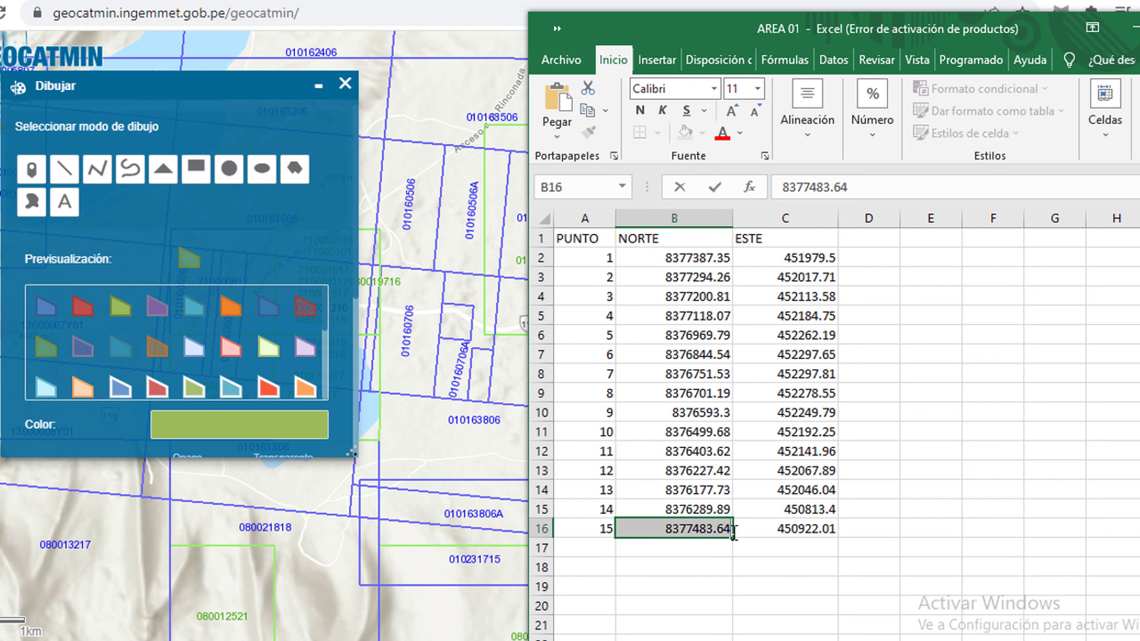
# Switch to GEOCATMIN, dismiss the concession information pop-up and set the Norte coordinate to 8377483.64.
pyautogui.click(471, 460)
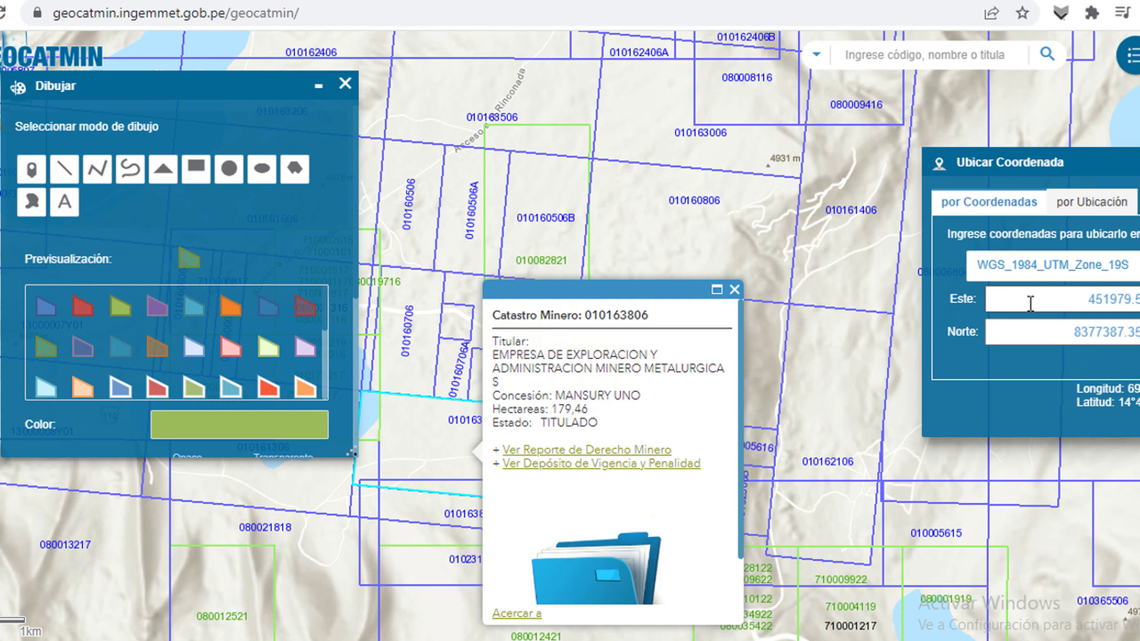
pyautogui.click(734, 289)
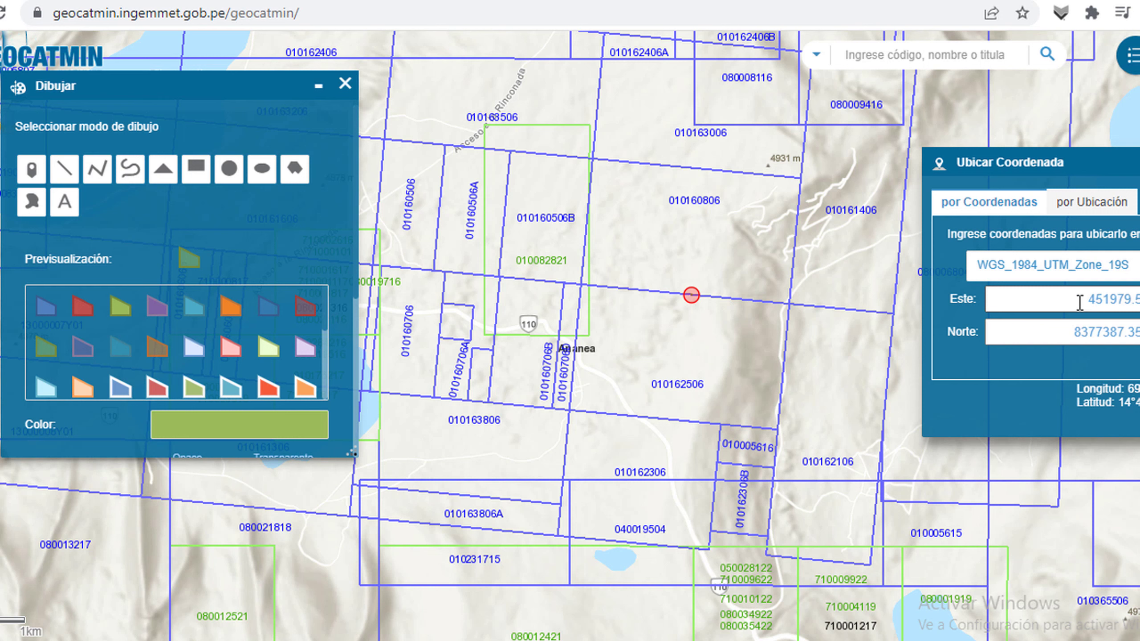
pyautogui.doubleClick(1077, 335)
pyautogui.hotkey('ctrl', 'v')
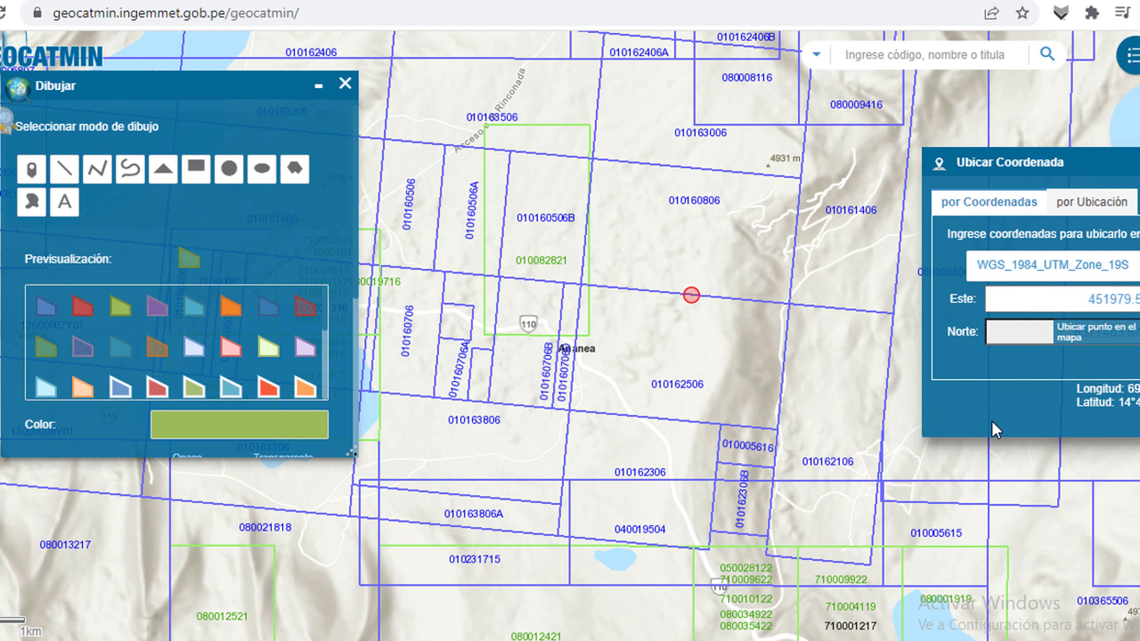
# Copy point 15's easting, 450922.01, from the AREA 01 workbook in Excel into GEOCATMIN's Este coordinate and locate the point.
pyautogui.hotkey('alt', 'Tab')
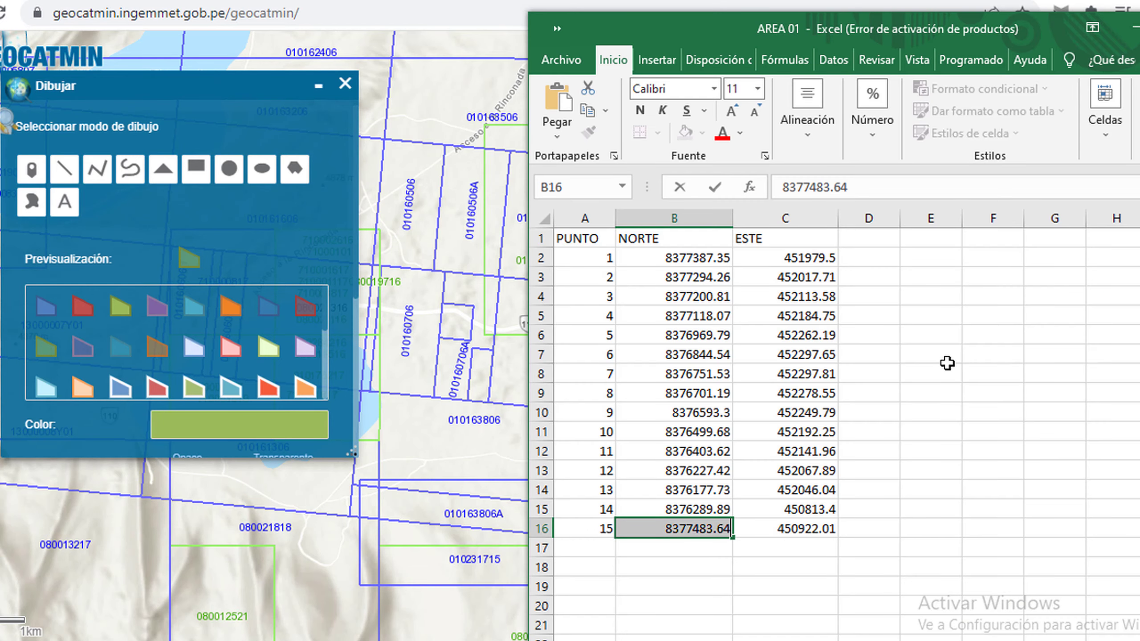
pyautogui.click(788, 530)
pyautogui.doubleClick(787, 530)
pyautogui.moveTo(781, 529); pyautogui.dragTo(868, 527)
pyautogui.hotkey('ctrl', 'c')
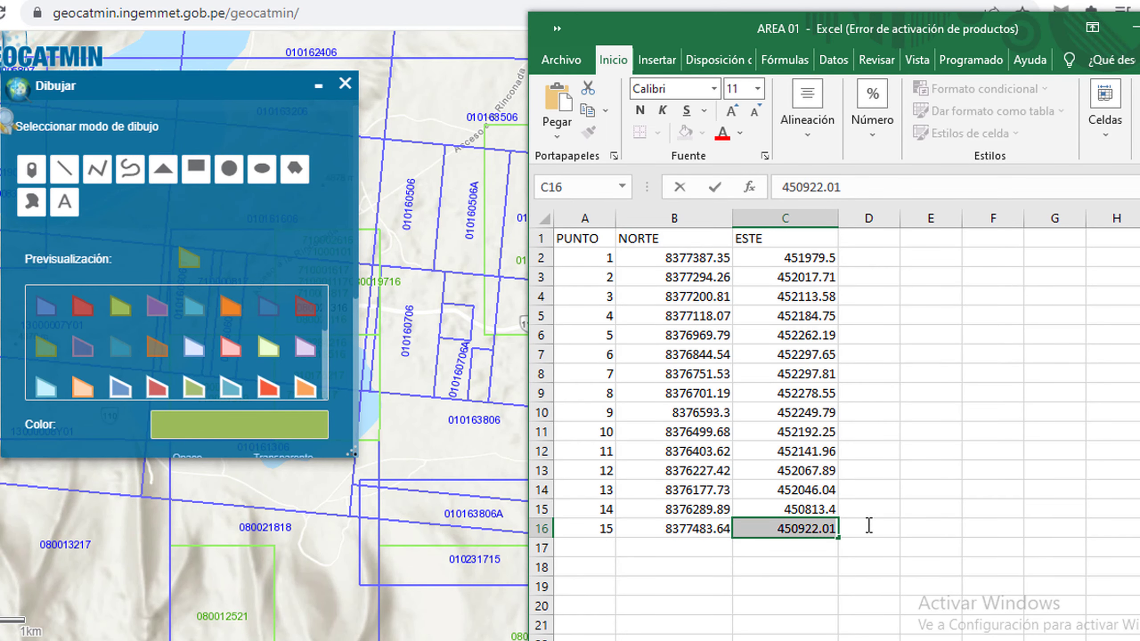
pyautogui.hotkey('alt', 'Tab')
pyautogui.hotkey('shift', 'Tab')
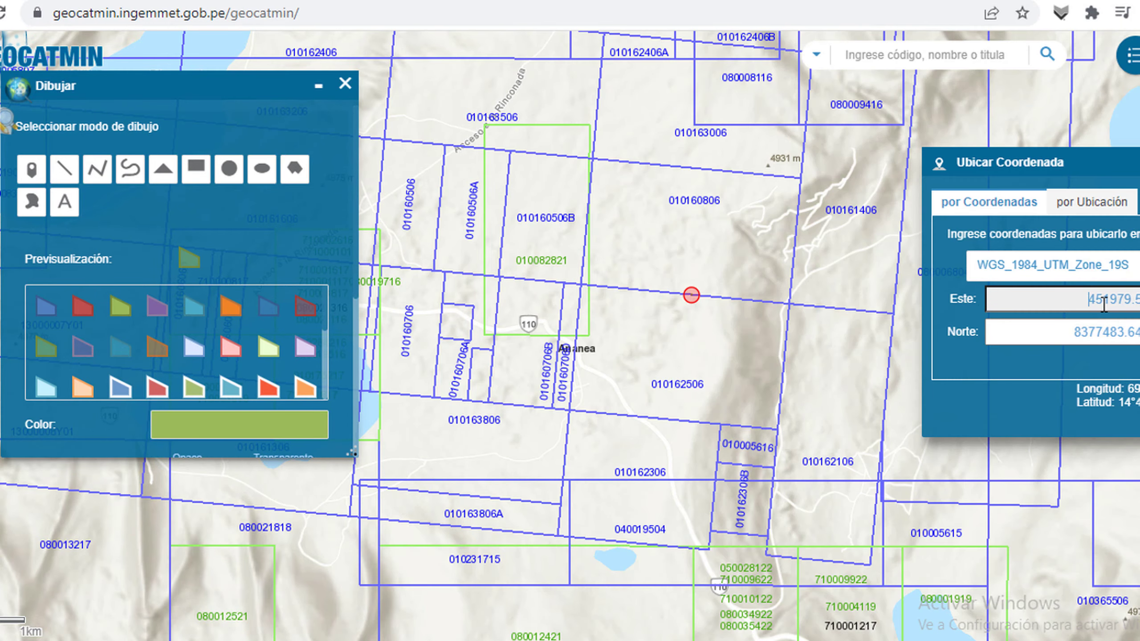
pyautogui.hotkey('ctrl', 'v')
pyautogui.press('Return')
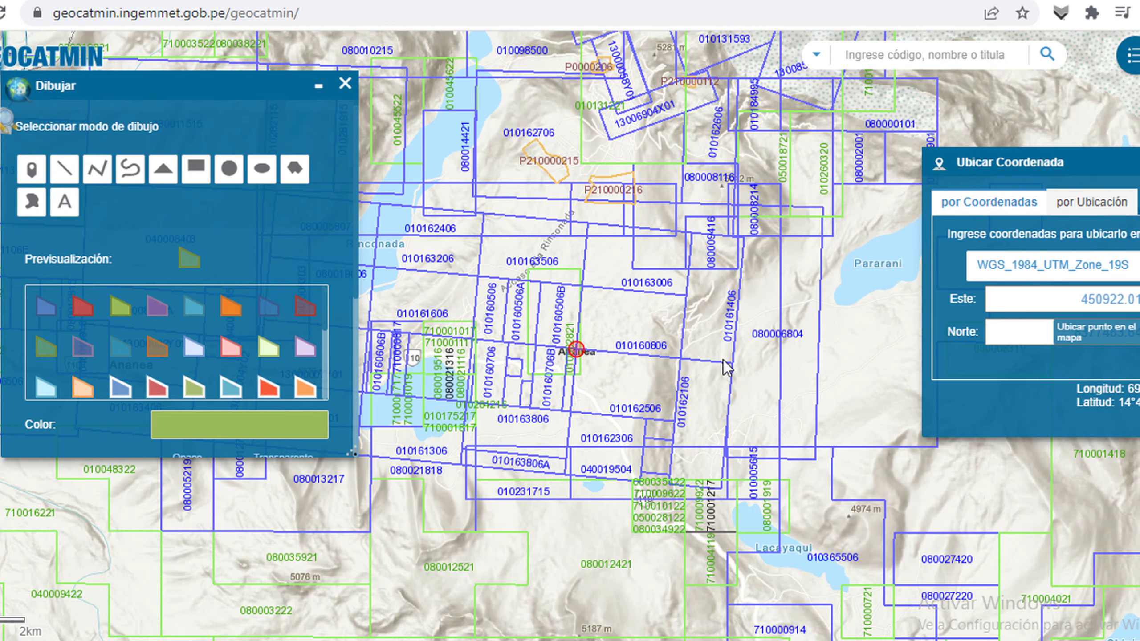
# Mark the located point 15 at the concession boundary intersection with a small green circle using the Dibujar tool.
pyautogui.scroll(4, 591, 362)
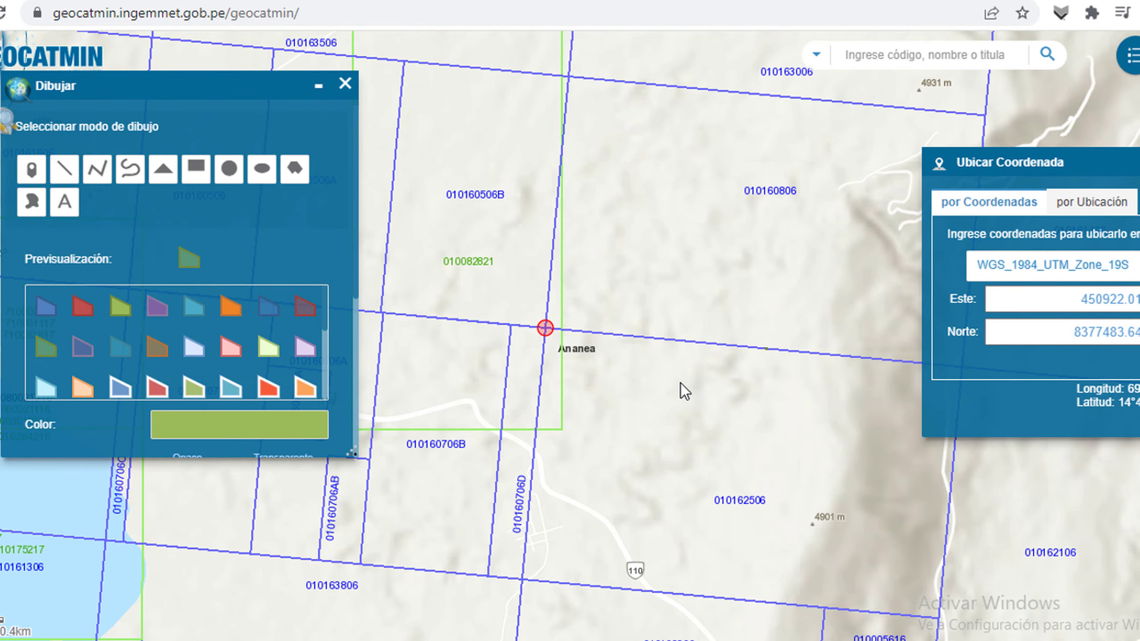
pyautogui.scroll(2, 763, 362)
pyautogui.scroll(2, 790, 375)
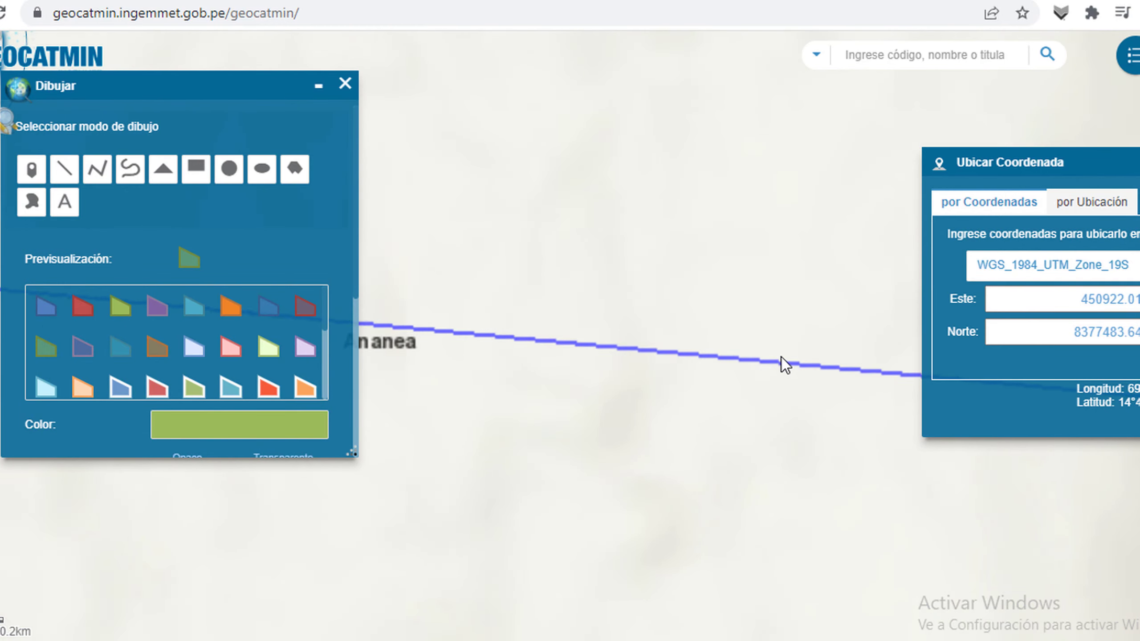
pyautogui.scroll(-2, 804, 406)
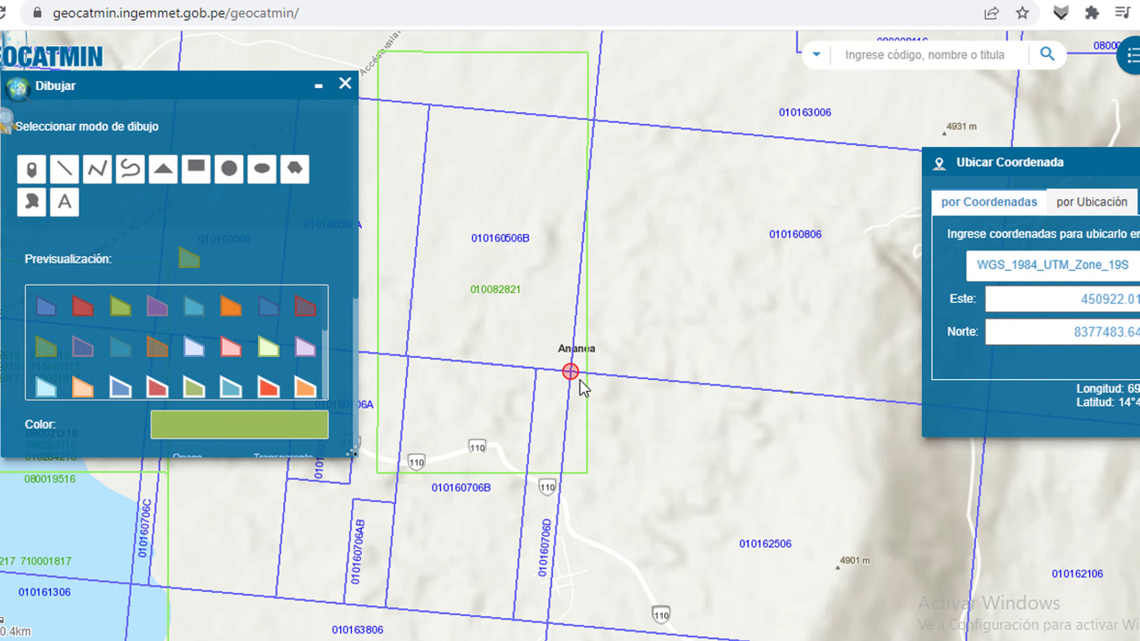
pyautogui.scroll(1, 579, 373)
pyautogui.scroll(1, 574, 381)
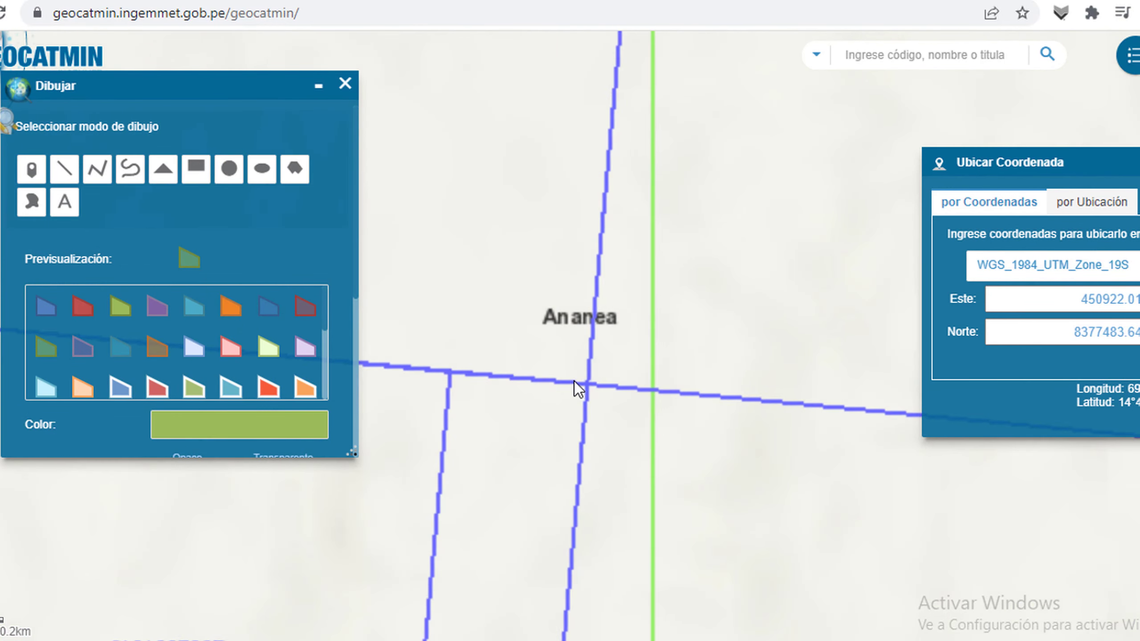
pyautogui.click(227, 169)
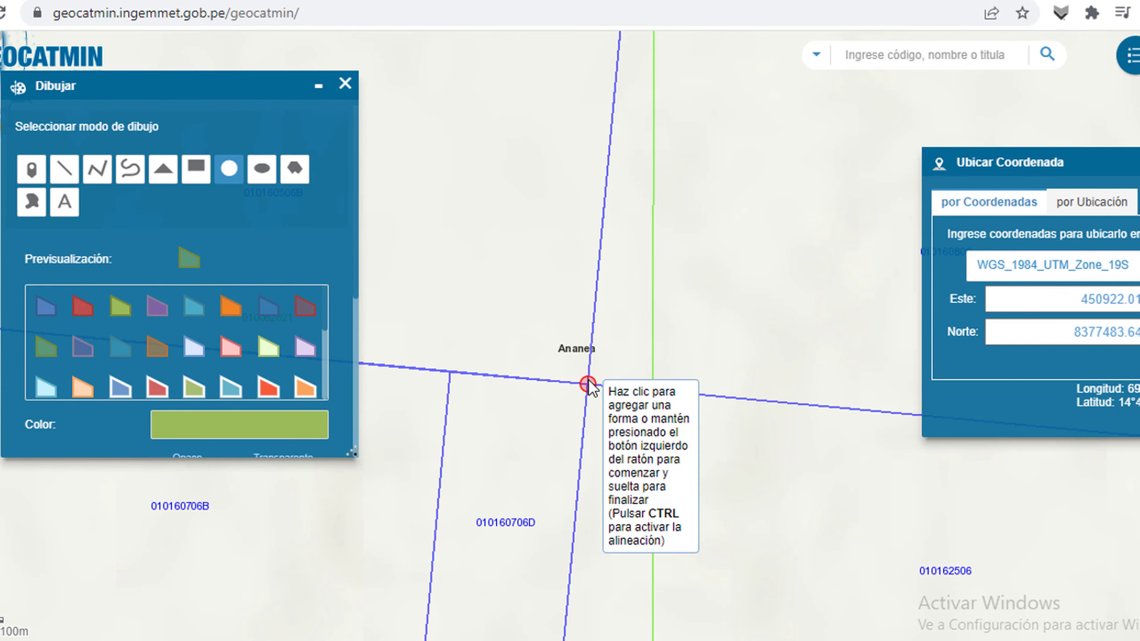
pyautogui.moveTo(589, 384); pyautogui.dragTo(610, 405)
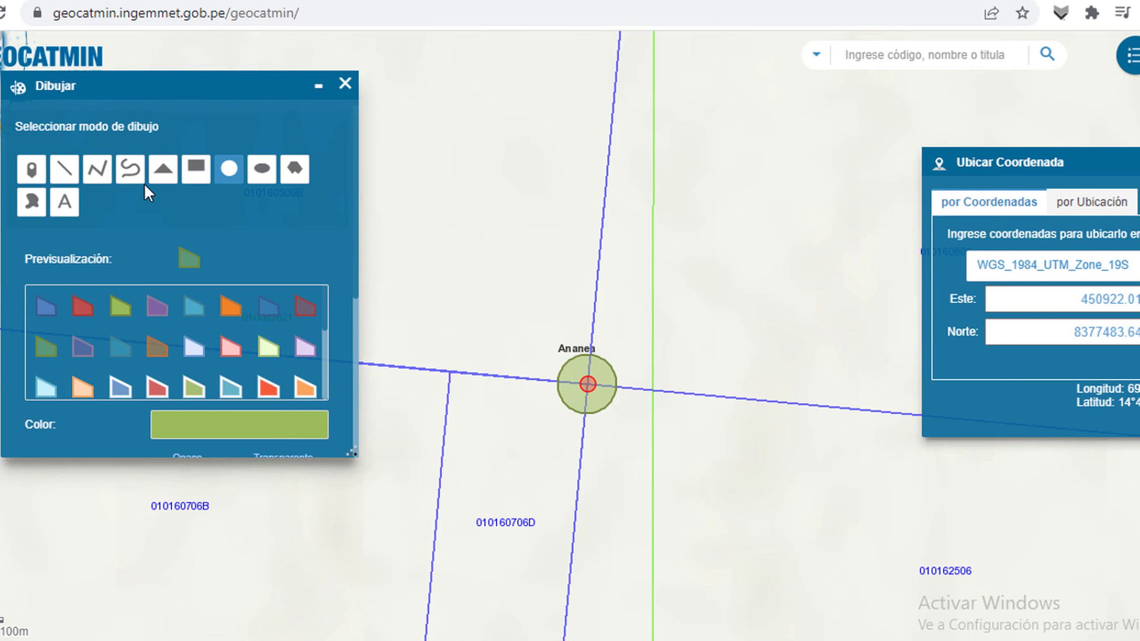
pyautogui.click(230, 171)
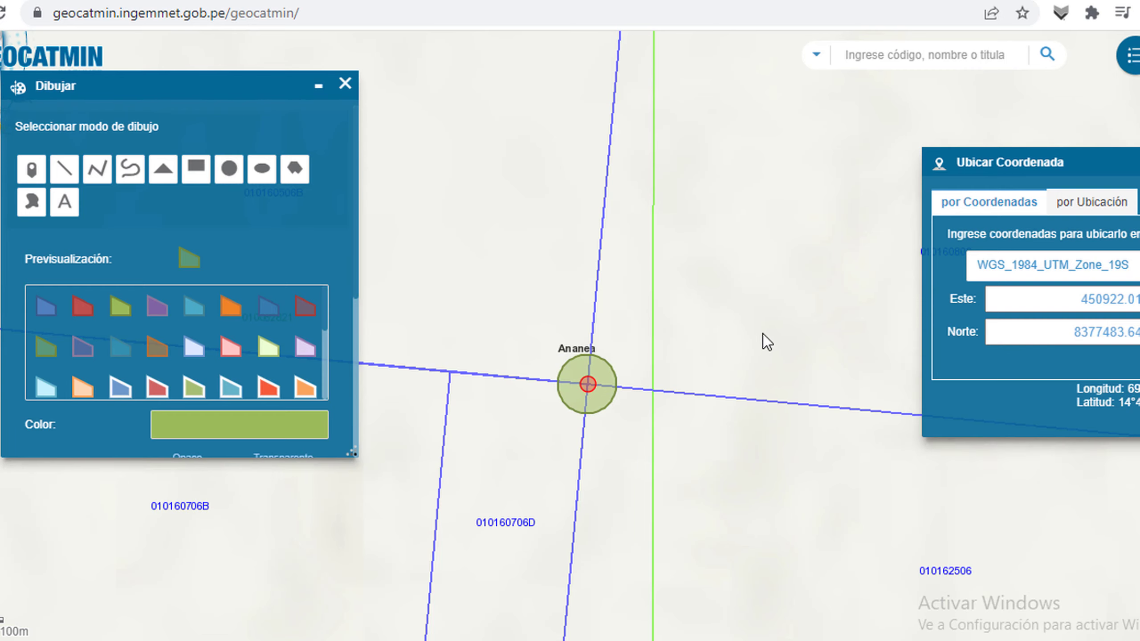
# Draw a larger green circle centred on the existing point 1 marker.
pyautogui.scroll(-2, 700, 334)
pyautogui.scroll(-1, 588, 341)
pyautogui.scroll(3, 660, 346)
pyautogui.scroll(3, 749, 368)
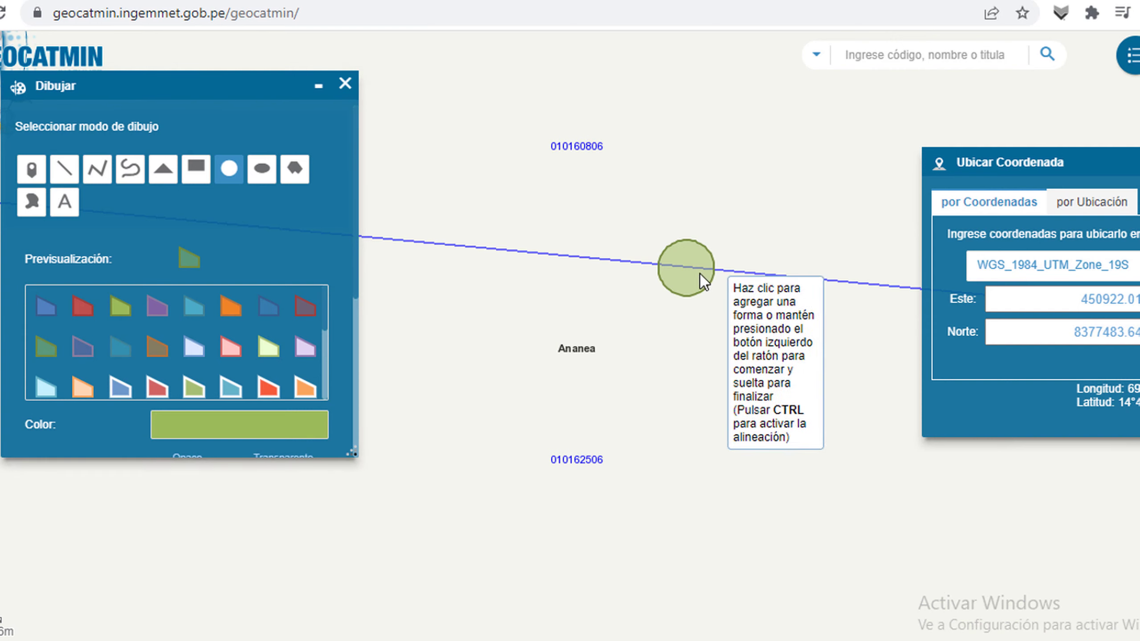
pyautogui.moveTo(686, 267)
pyautogui.mouseDown()
pyautogui.moveTo(769, 384)
pyautogui.moveTo(834, 509)
pyautogui.mouseUp()
pyautogui.scroll(-1, 752, 466)
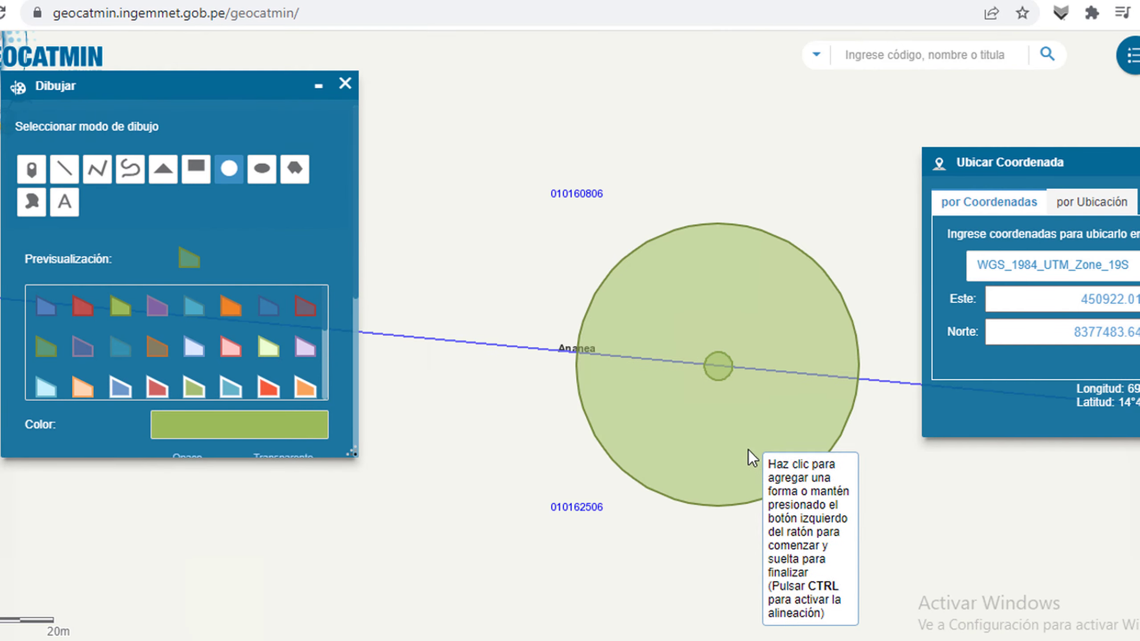
pyautogui.scroll(-2, 745, 436)
pyautogui.scroll(-2, 883, 449)
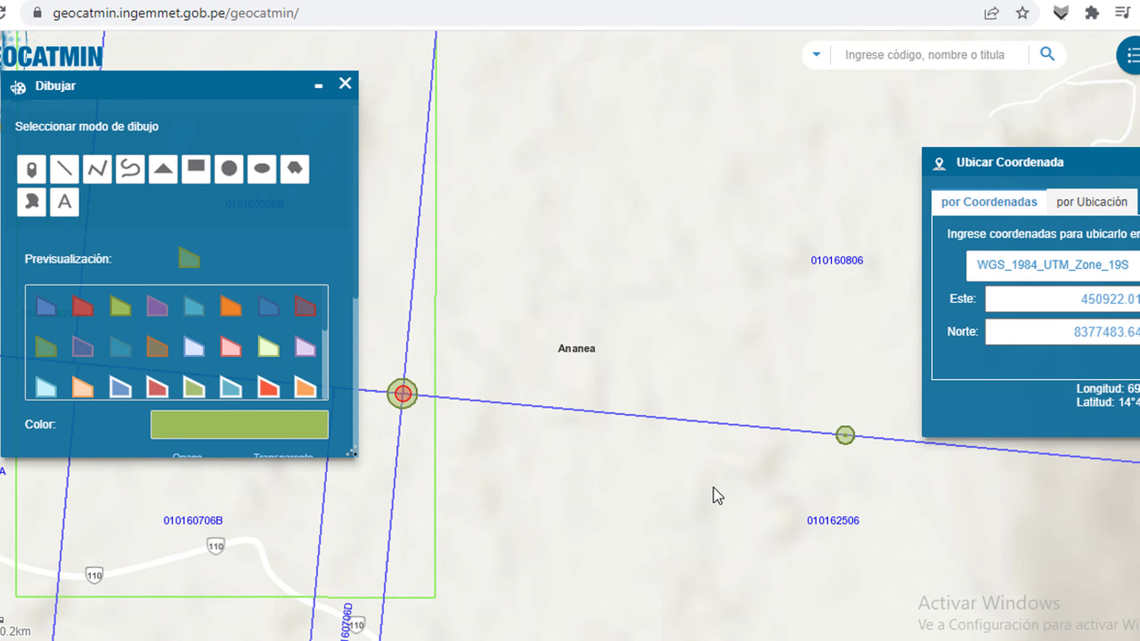
pyautogui.scroll(-1, 637, 200)
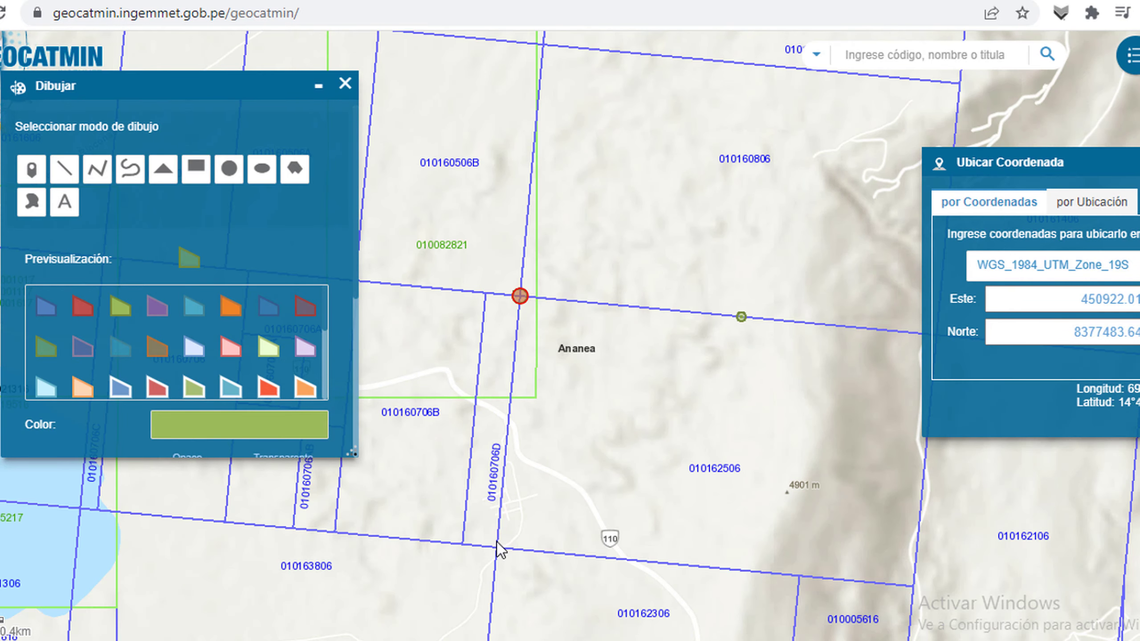
# Copy point 14's easting, 450813.4, from the AREA 01 workbook in Excel and enter it as GEOCATMIN's Este coordinate.
pyautogui.moveTo(628, 638)
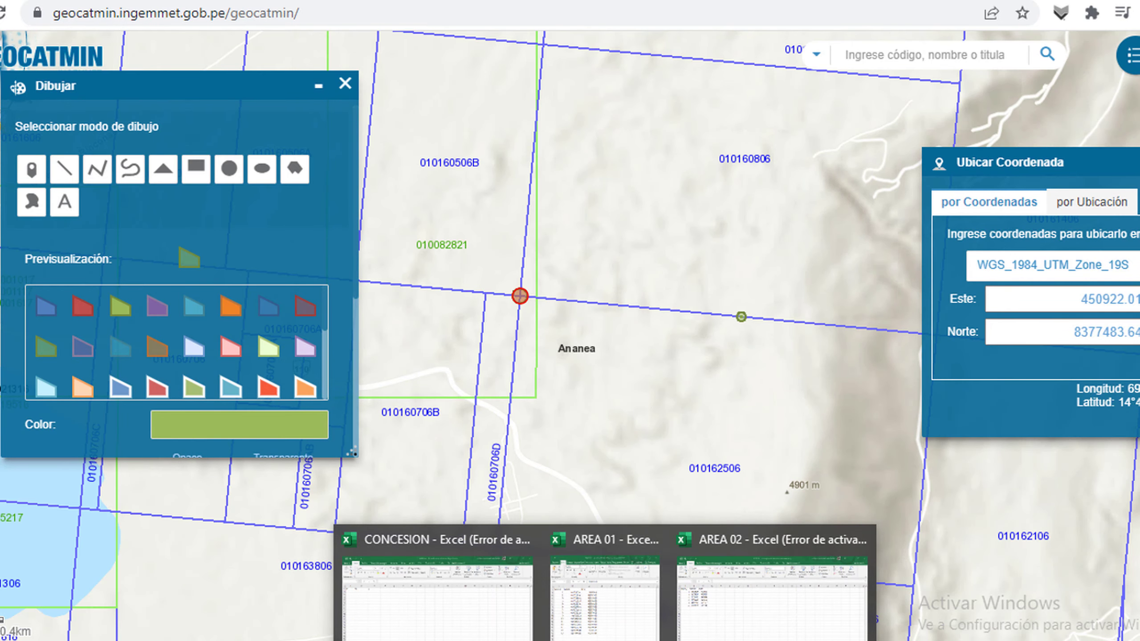
pyautogui.click(616, 604)
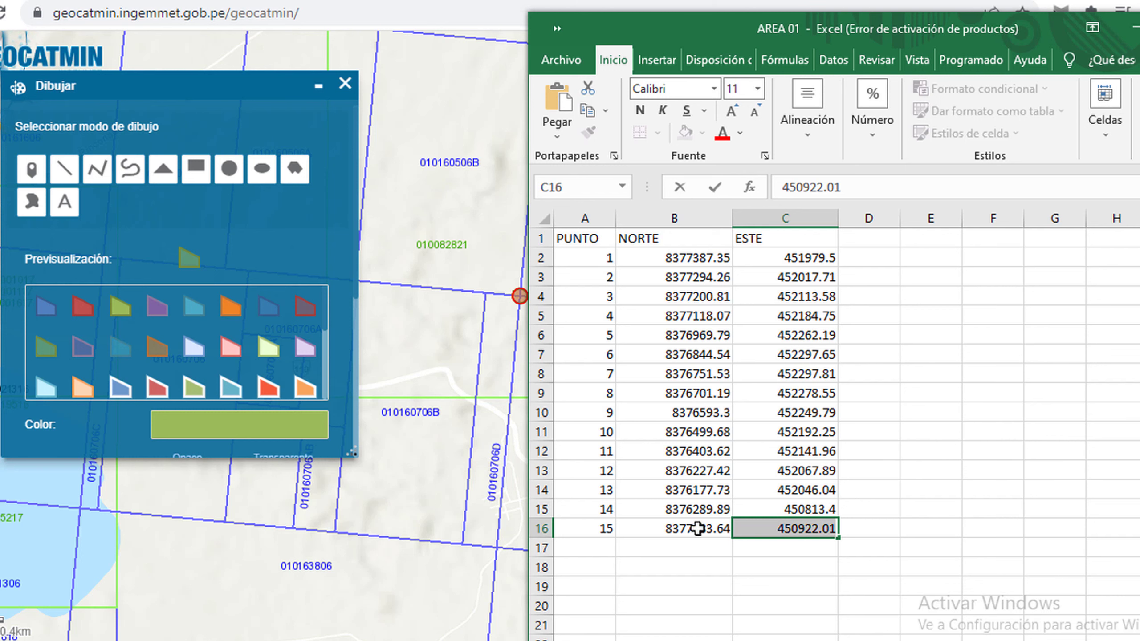
pyautogui.click(782, 512)
pyautogui.doubleClick(836, 509)
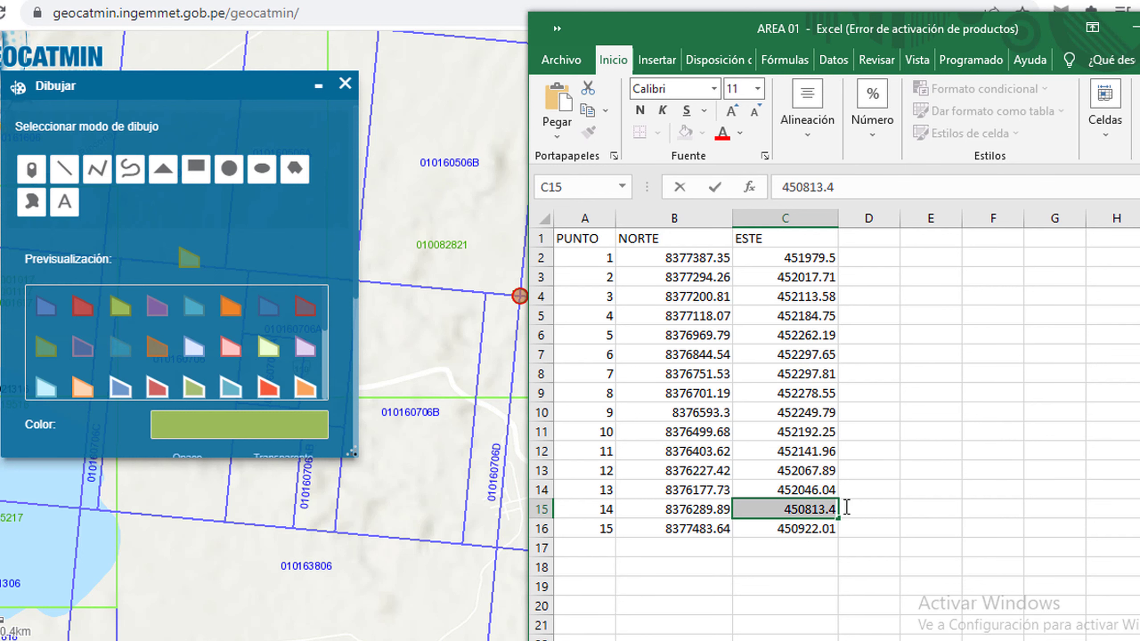
pyautogui.click(441, 490)
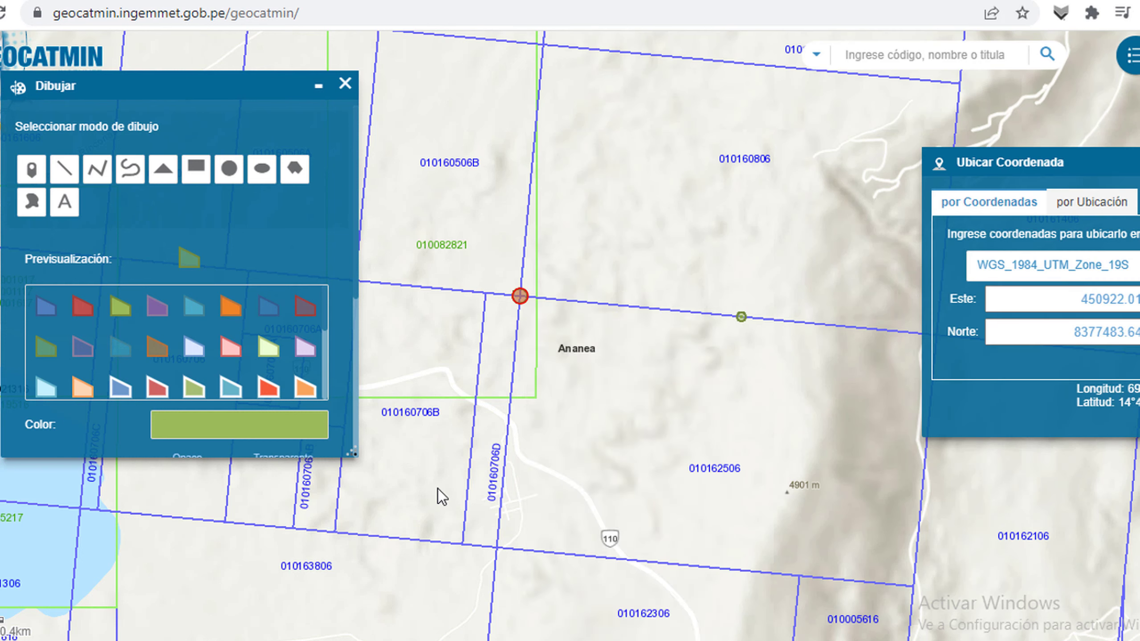
pyautogui.doubleClick(1073, 296)
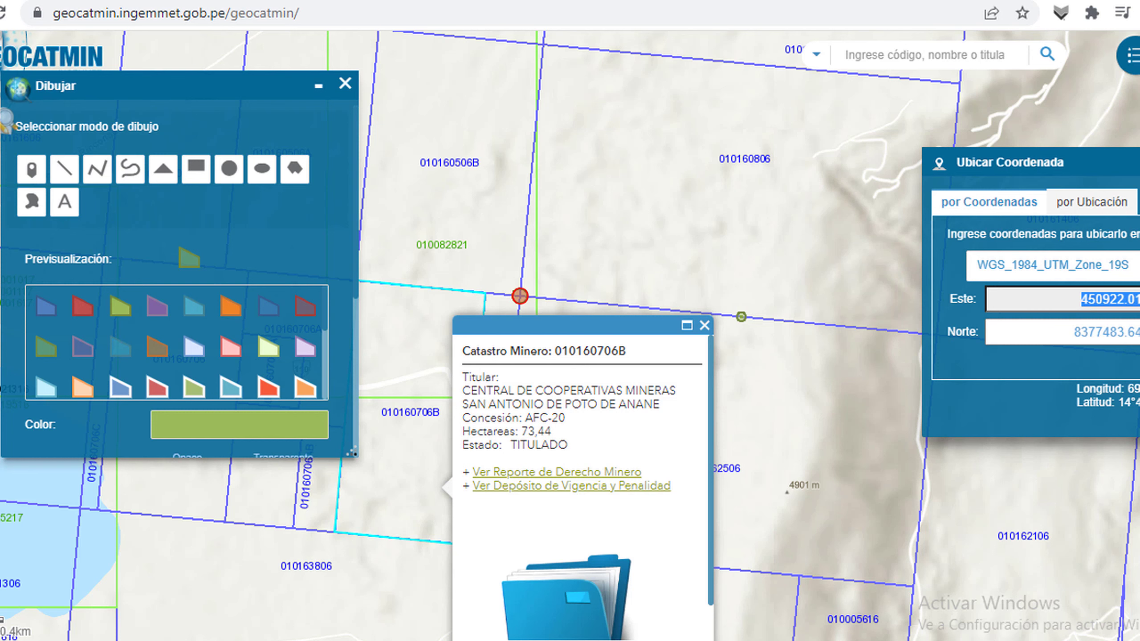
pyautogui.hotkey('ctrl', 'v')
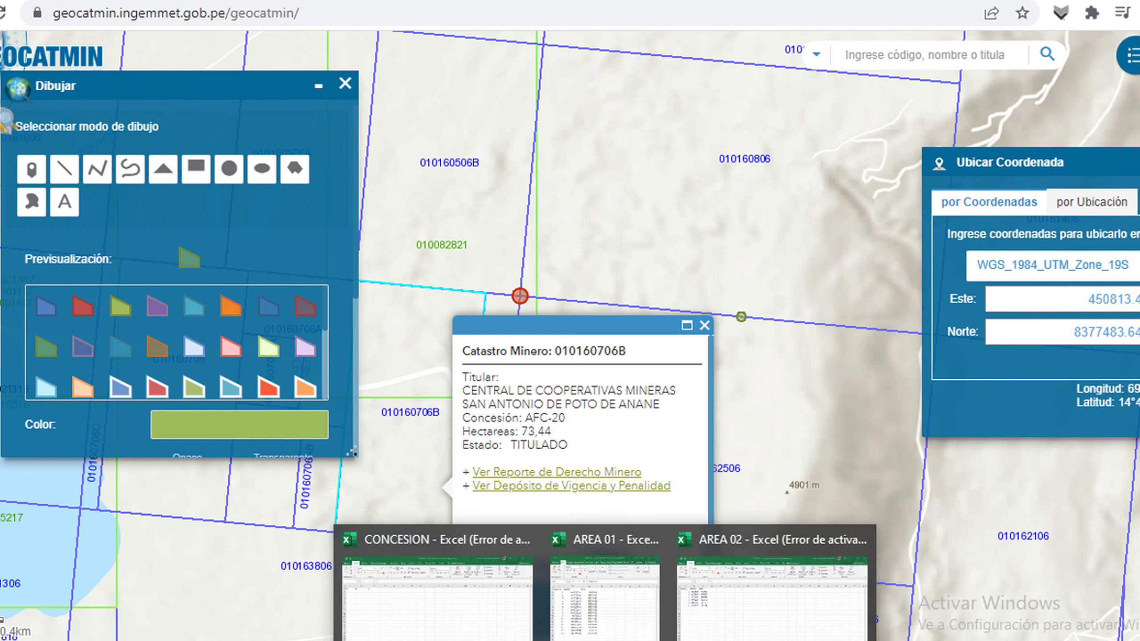
# Copy point 14's northing, 8376289.89, from the AREA 01 workbook in Excel into GEOCATMIN's Norte coordinate and locate the point.
pyautogui.click(610, 620)
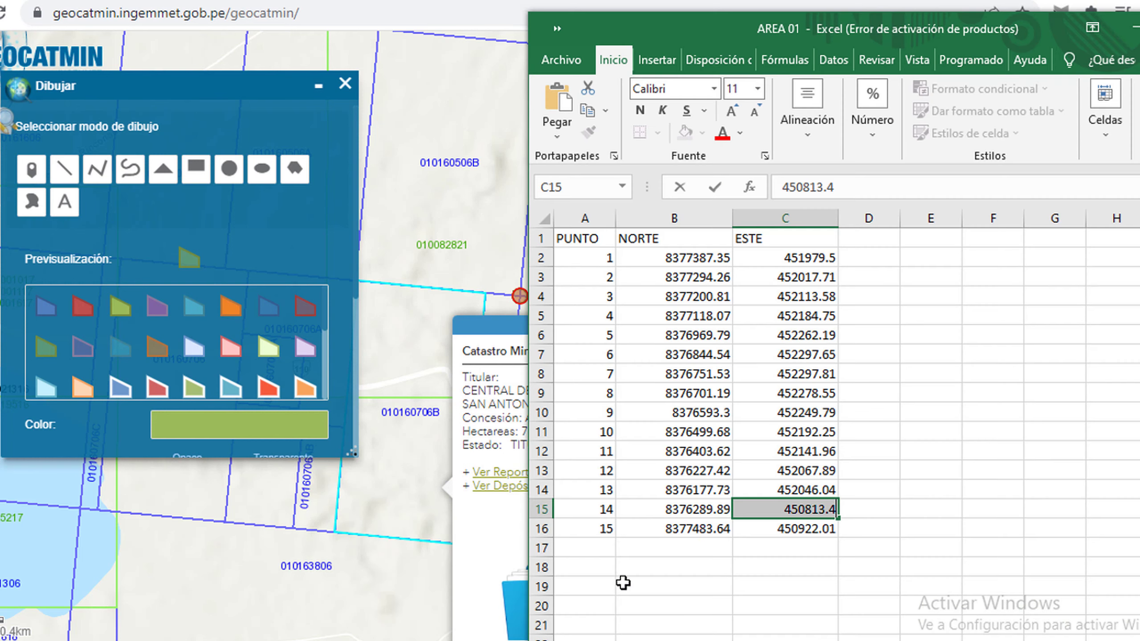
pyautogui.doubleClick(710, 512)
pyautogui.hotkey('ctrl', 'a')
pyautogui.hotkey('ctrl', 'c')
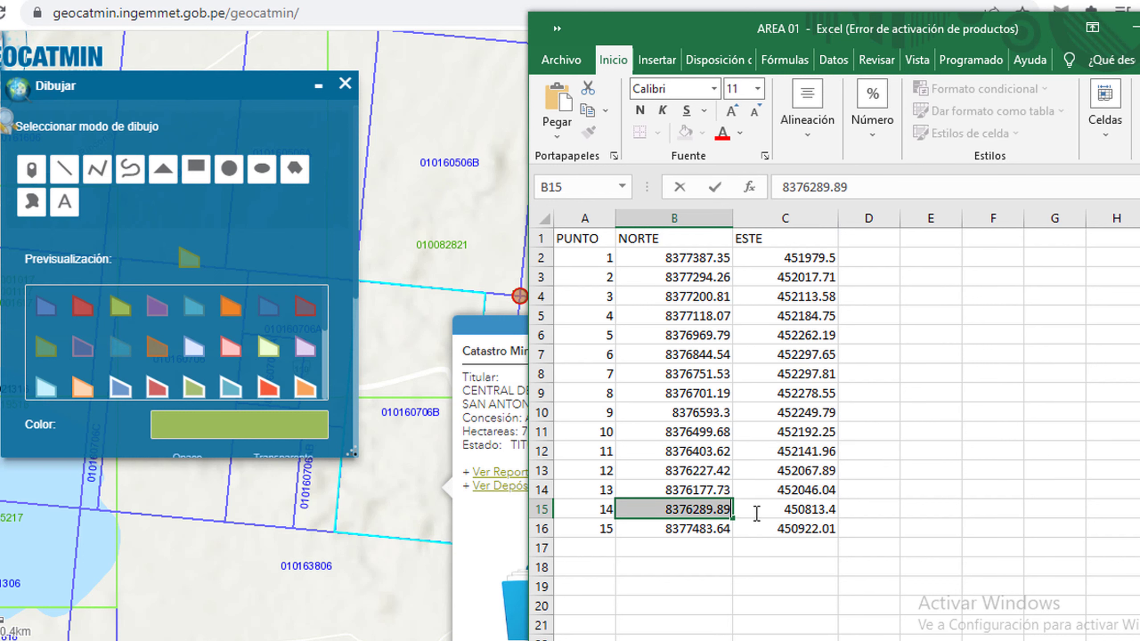
pyautogui.click(427, 372)
pyautogui.click(1061, 334)
pyautogui.hotkey('ctrl', 'a')
pyautogui.hotkey('ctrl', 'v')
pyautogui.press('Return')
# Mark the located point 14 with a small green circle using the Dibujar tool.
pyautogui.scroll(3, 591, 340)
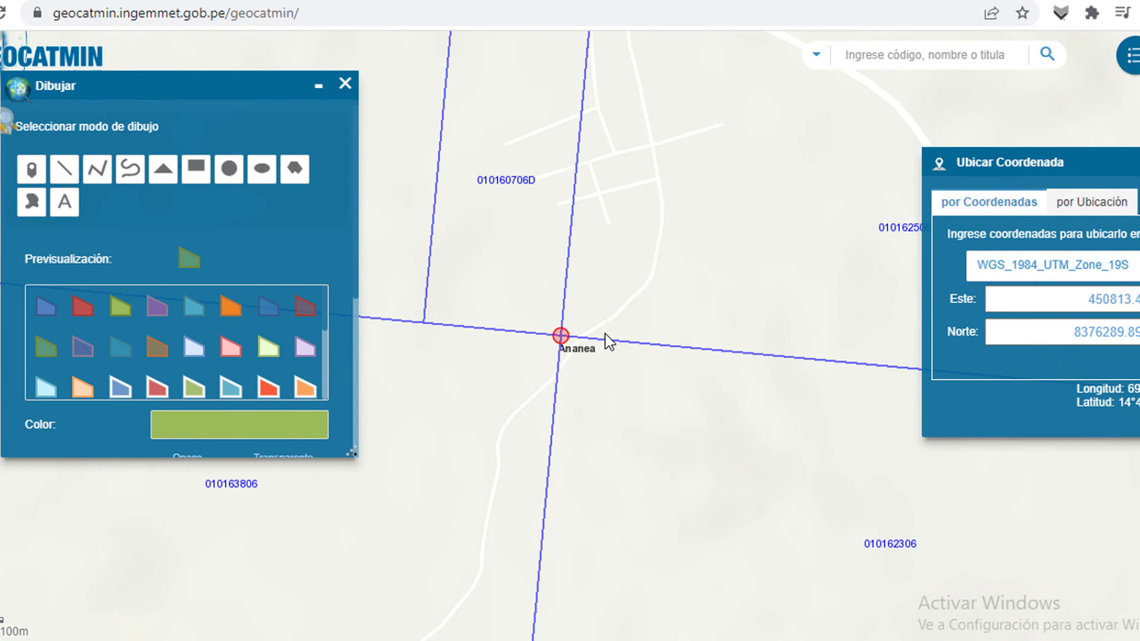
pyautogui.click(227, 169)
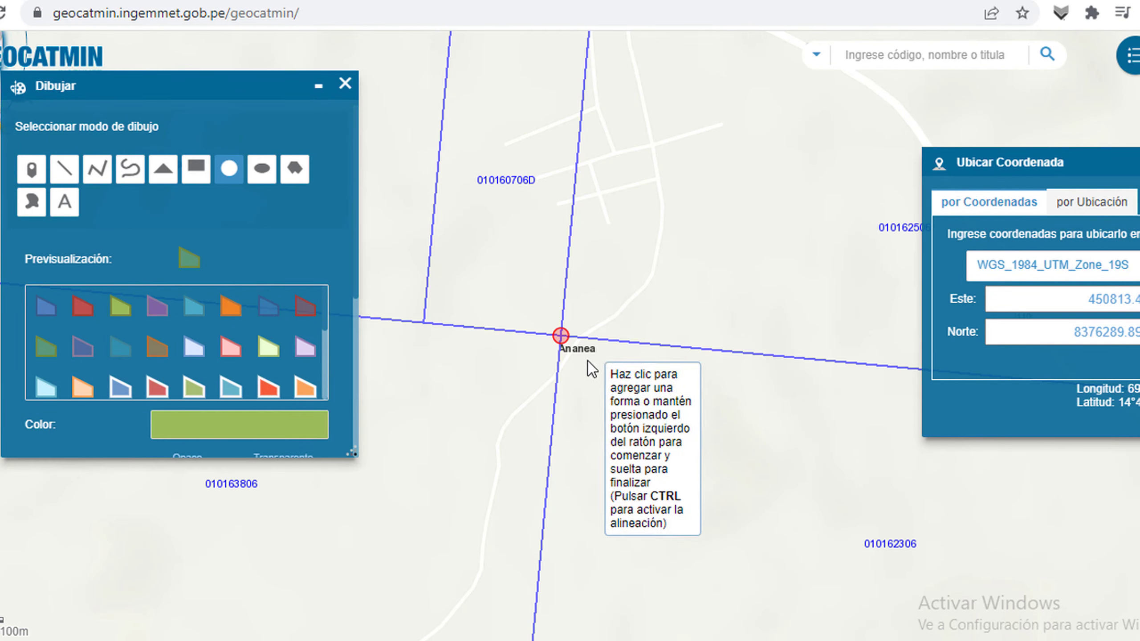
pyautogui.click(560, 335)
pyautogui.moveTo(575, 341); pyautogui.dragTo(593, 348)
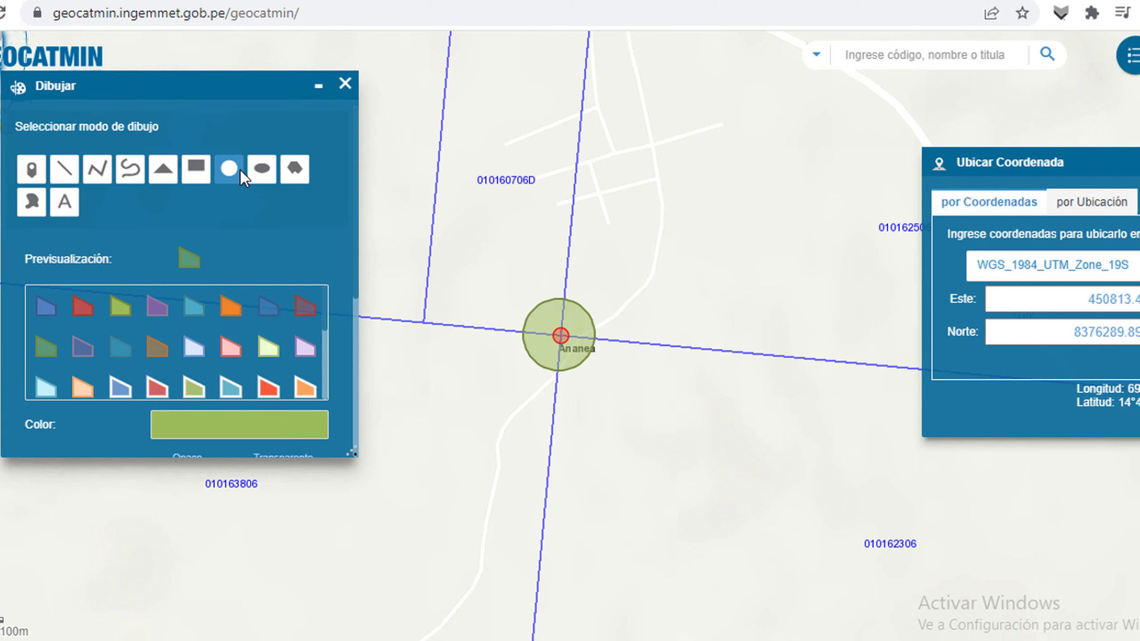
pyautogui.scroll(-2, 553, 524)
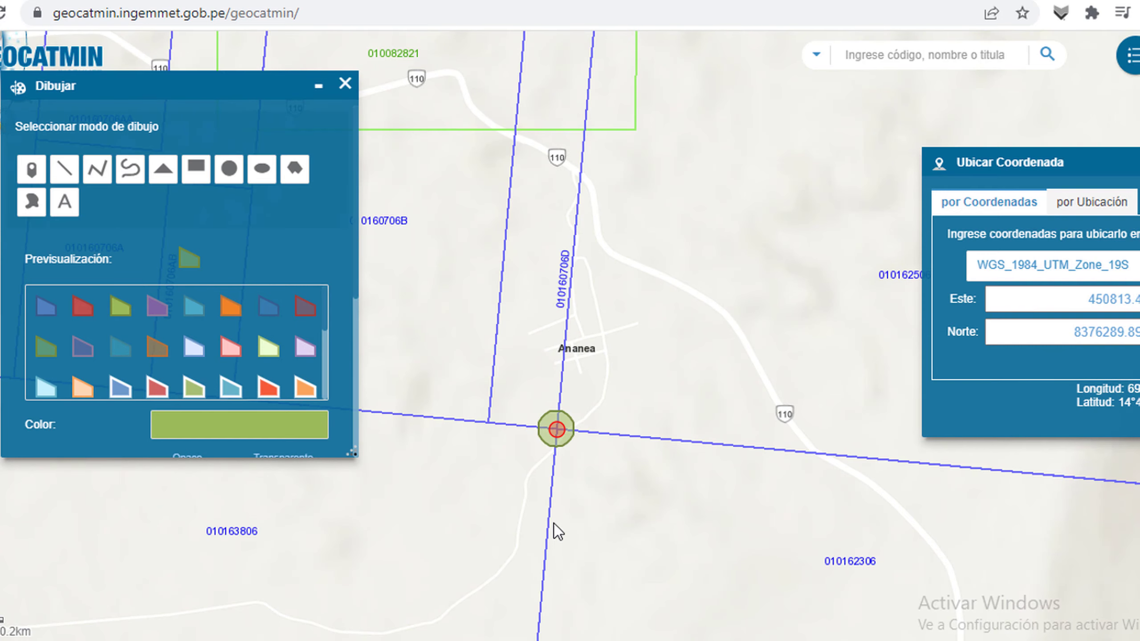
pyautogui.scroll(-1, 554, 524)
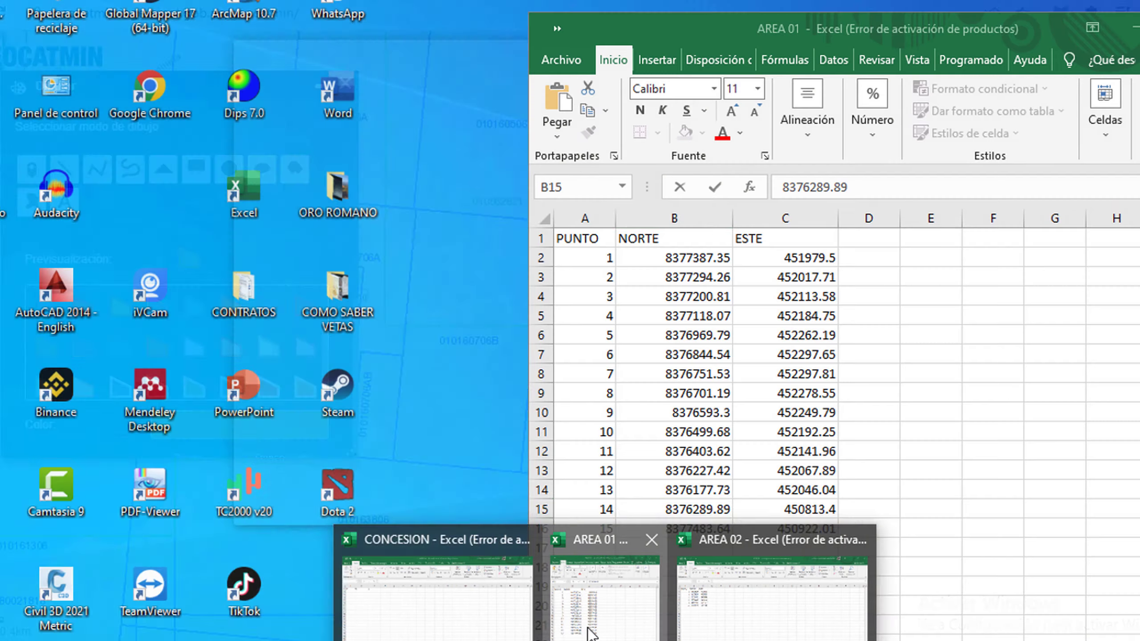
# Copy point 13's easting, 452046.04, from the AREA 01 workbook in Excel and enter it as GEOCATMIN's Este coordinate.
pyautogui.click(594, 631)
pyautogui.click(783, 493)
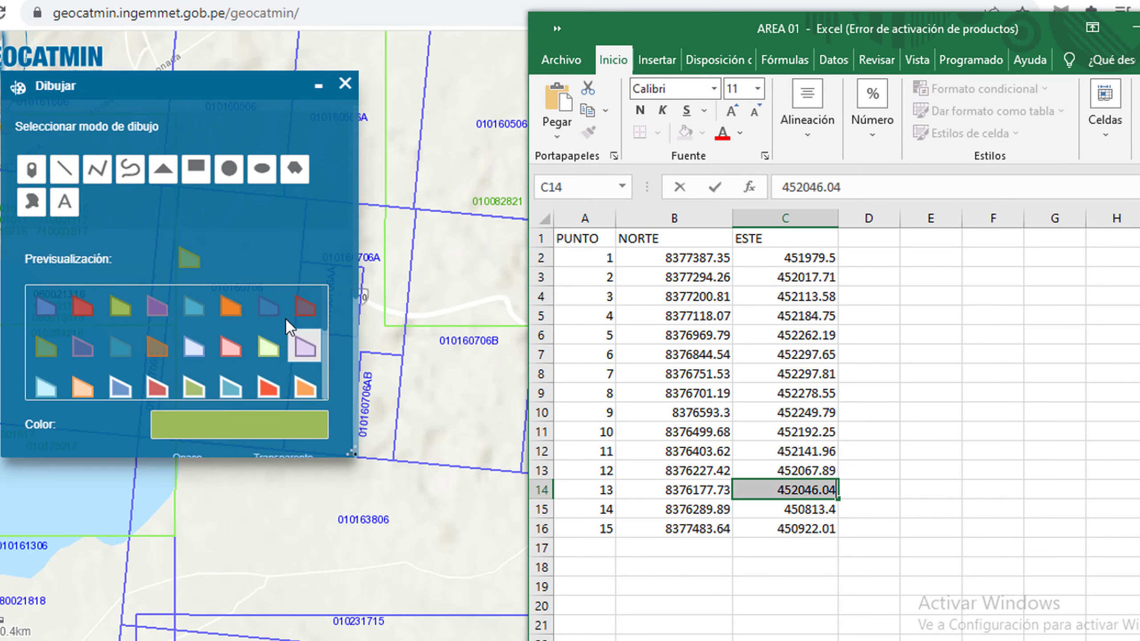
pyautogui.click(505, 293)
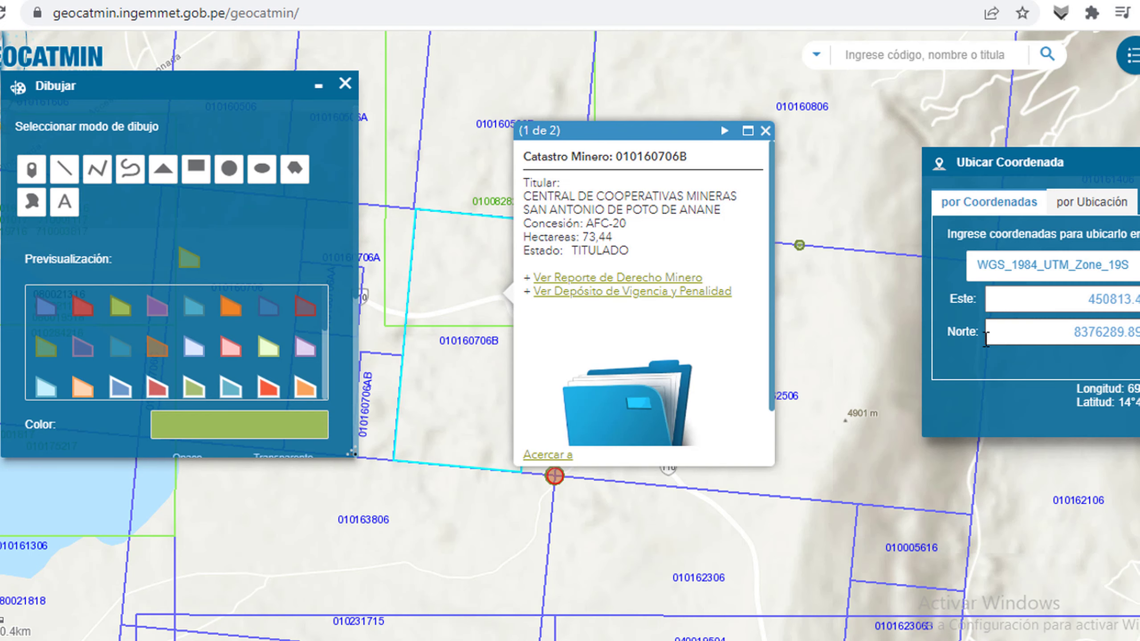
pyautogui.click(1115, 310)
pyautogui.hotkey('ctrl', 'a')
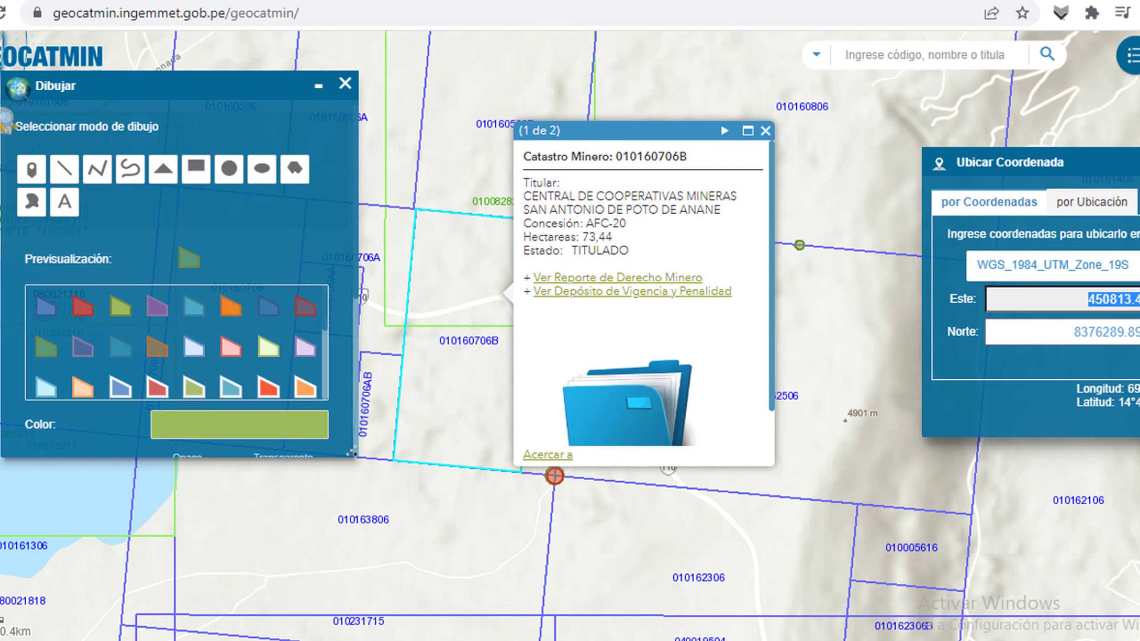
pyautogui.write('452046.04')
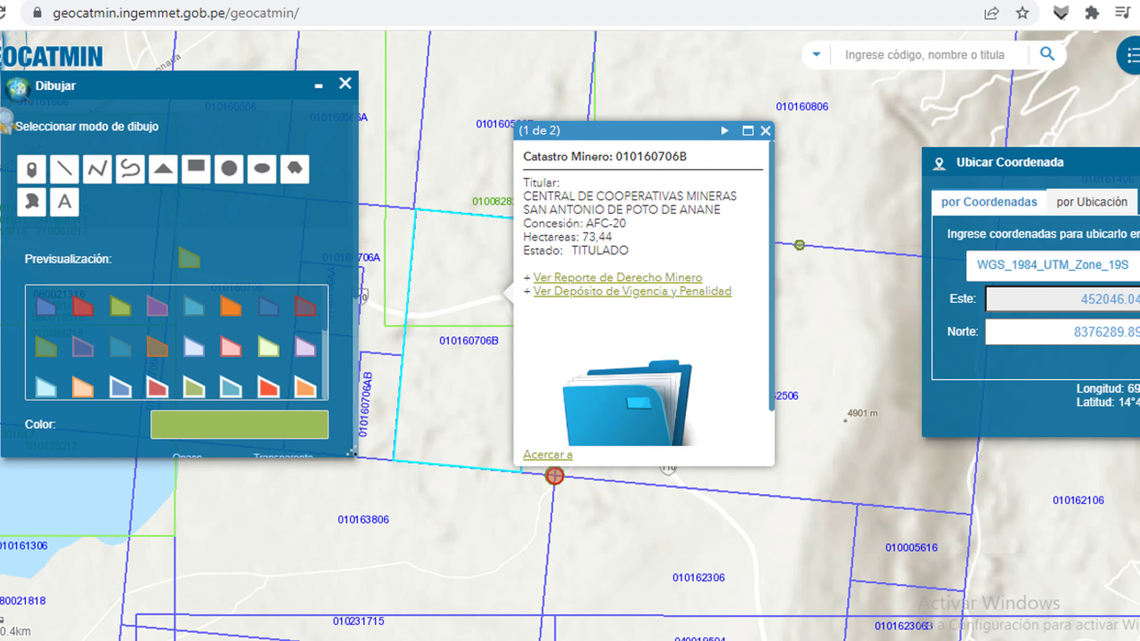
# Copy point 13's northing, 8376177.73, from the AREA 01 workbook in Excel into GEOCATMIN's Norte coordinate and locate the point.
pyautogui.click(582, 629)
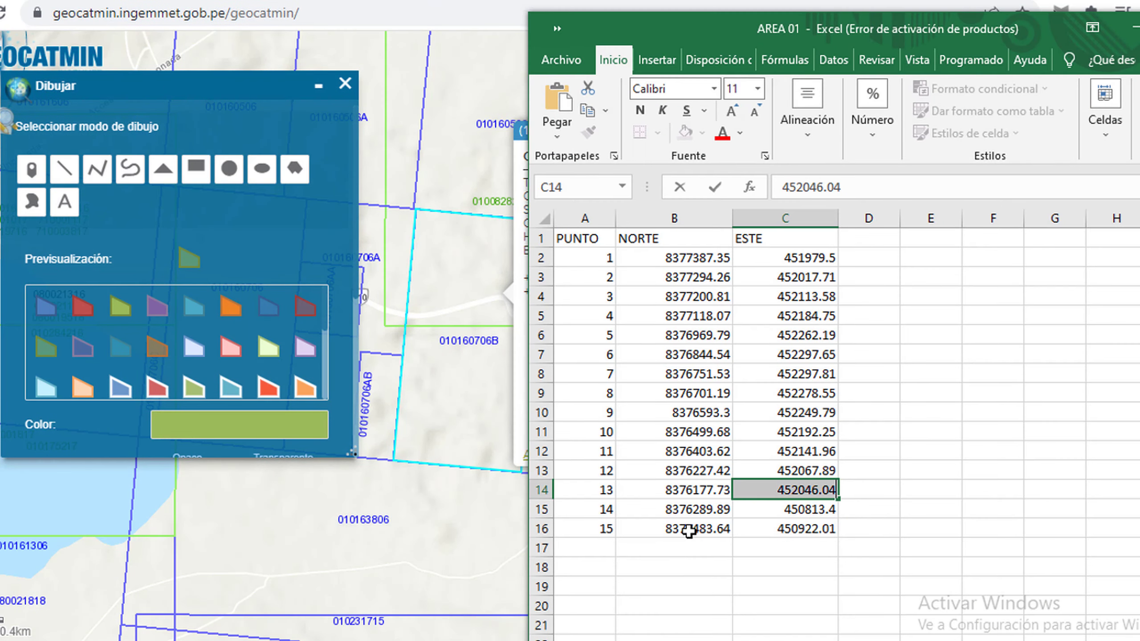
pyautogui.click(687, 490)
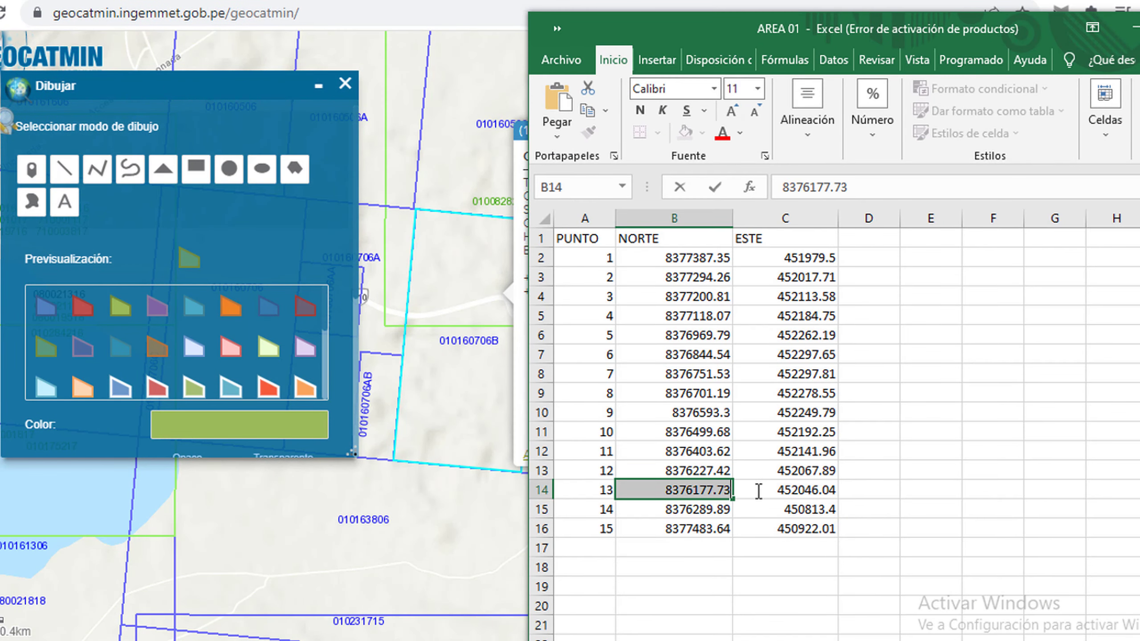
pyautogui.click(521, 499)
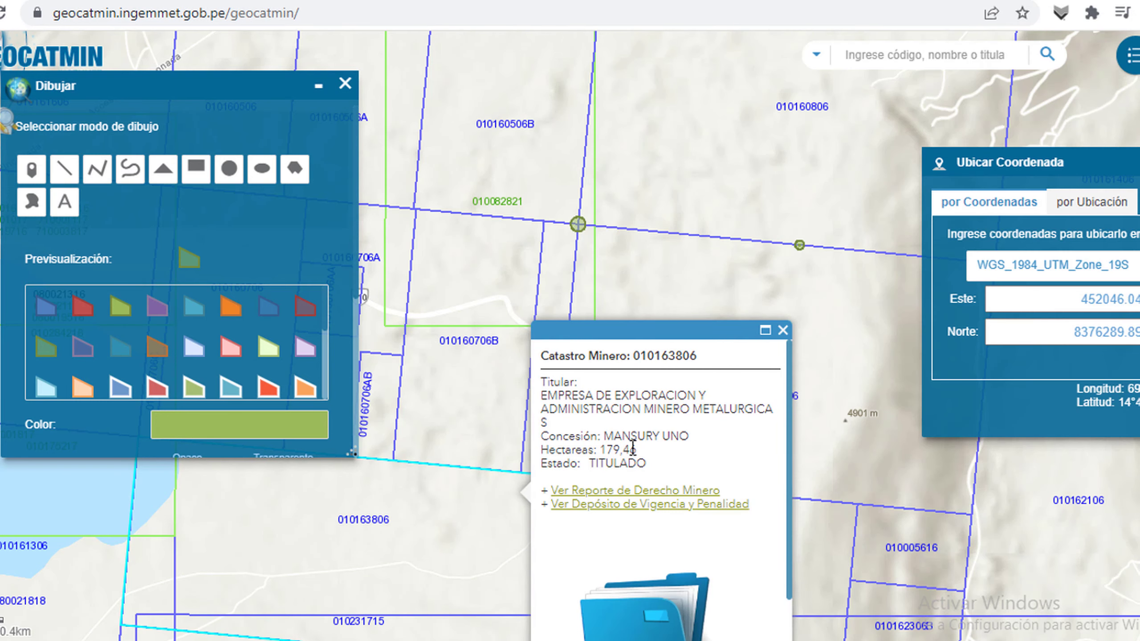
pyautogui.click(782, 330)
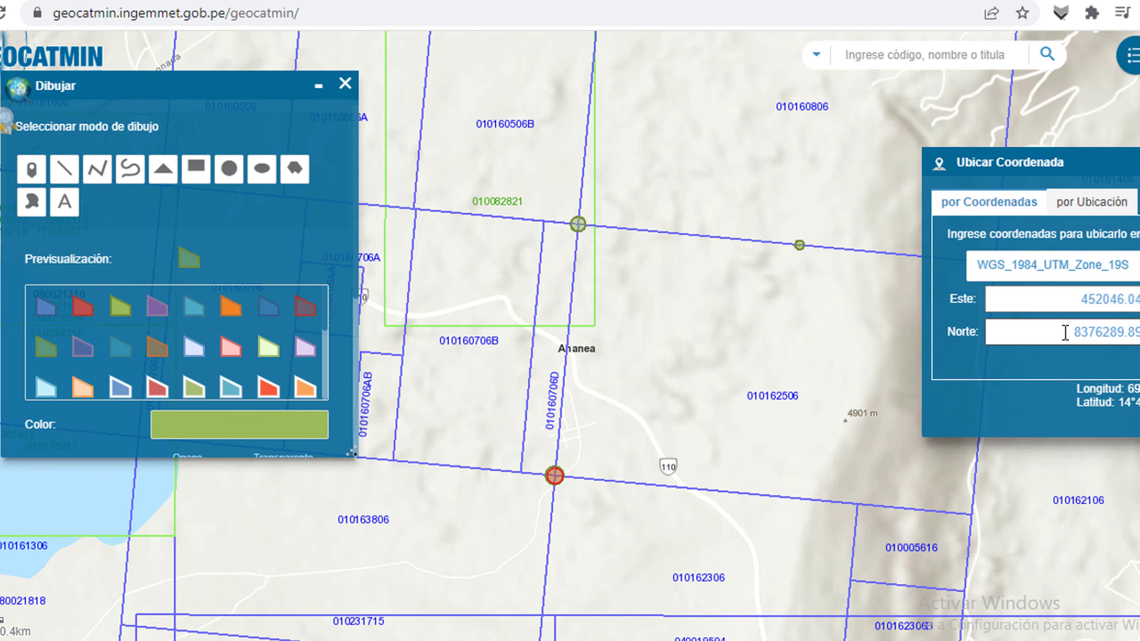
pyautogui.doubleClick(1064, 332)
pyautogui.write('8376177.73')
pyautogui.press('Return')
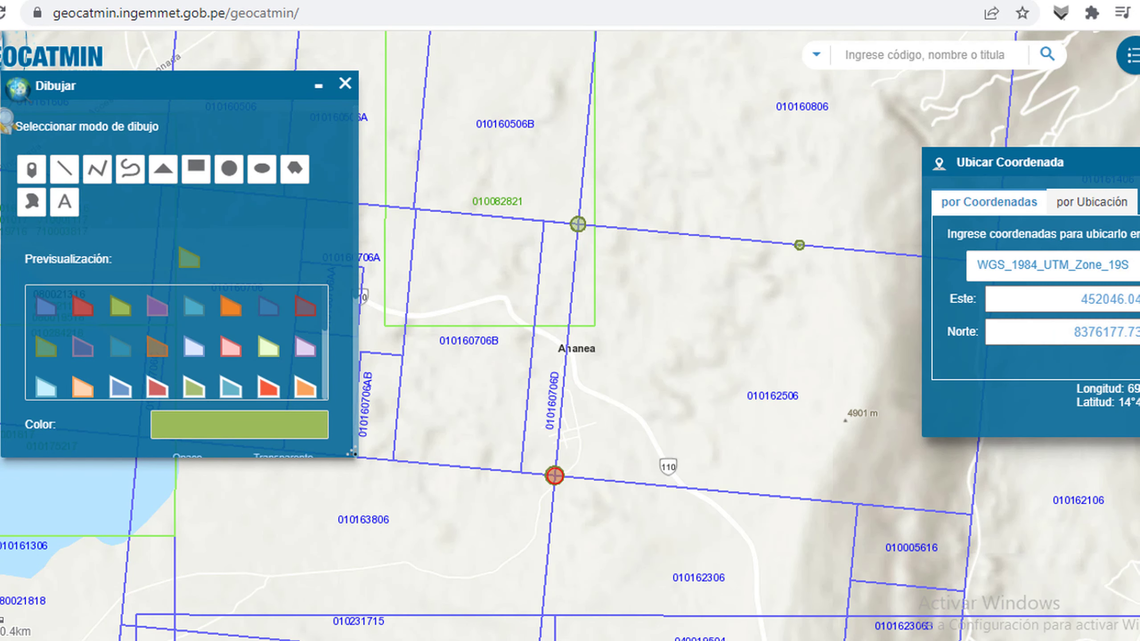
# Mark the located point 13 with a green circle using the Dibujar tool and minimize the tool's window.
pyautogui.scroll(3, 592, 351)
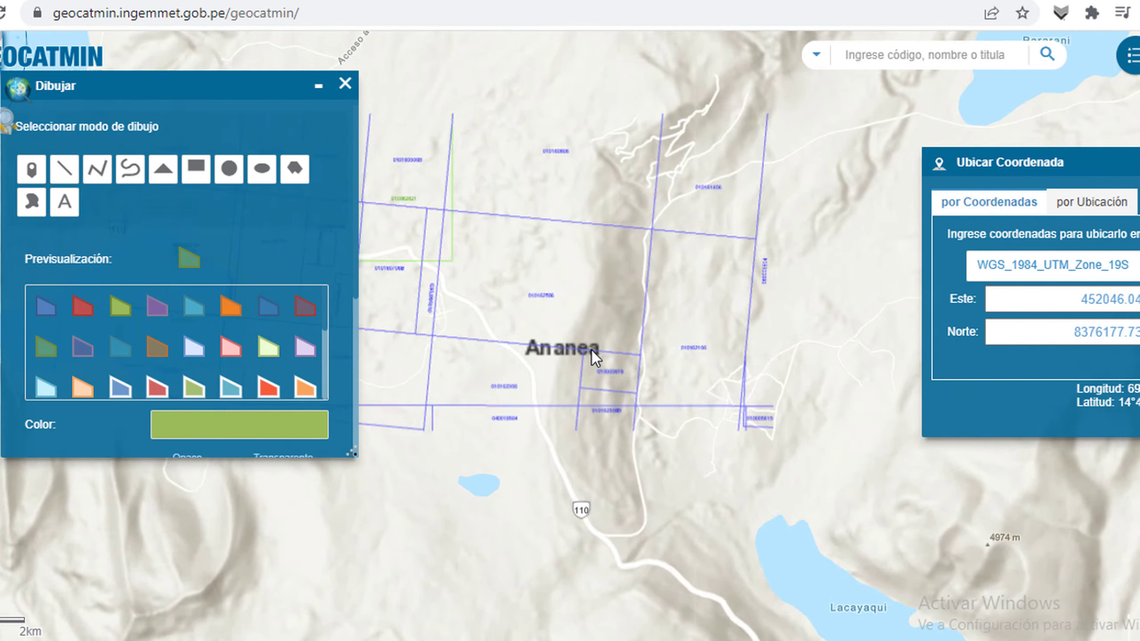
pyautogui.scroll(1, 508, 330)
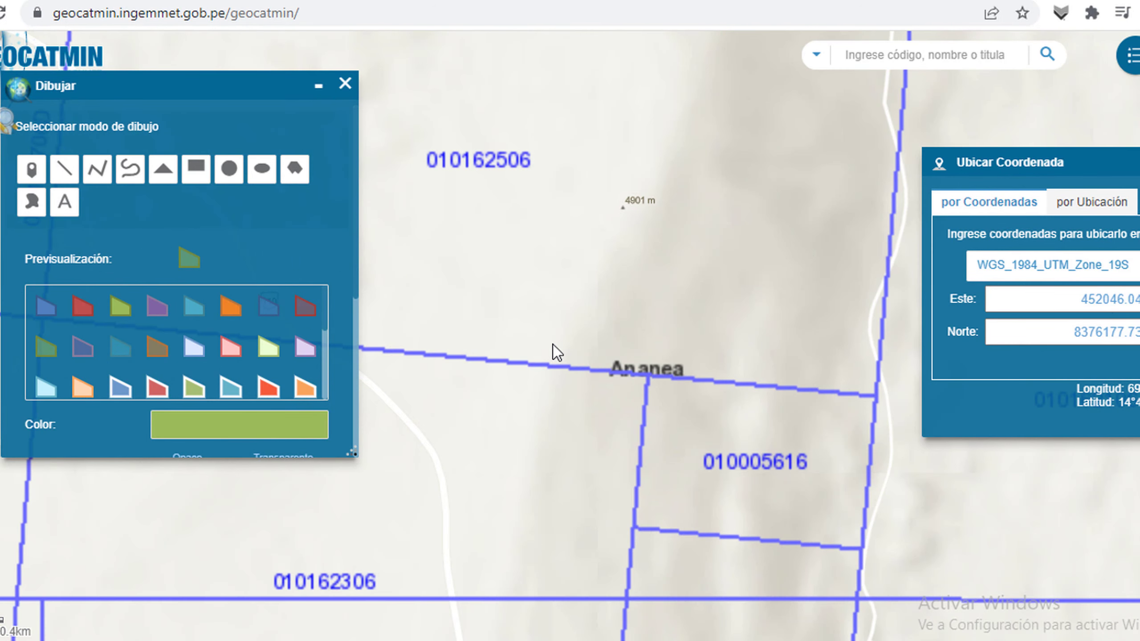
pyautogui.click(229, 171)
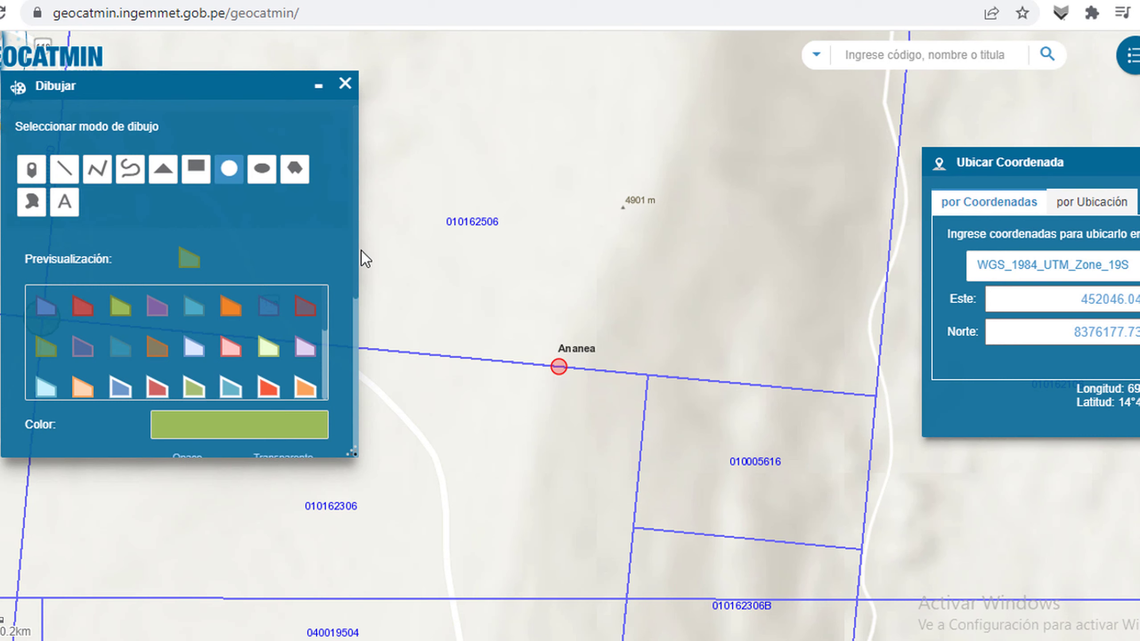
pyautogui.moveTo(567, 375); pyautogui.dragTo(582, 396)
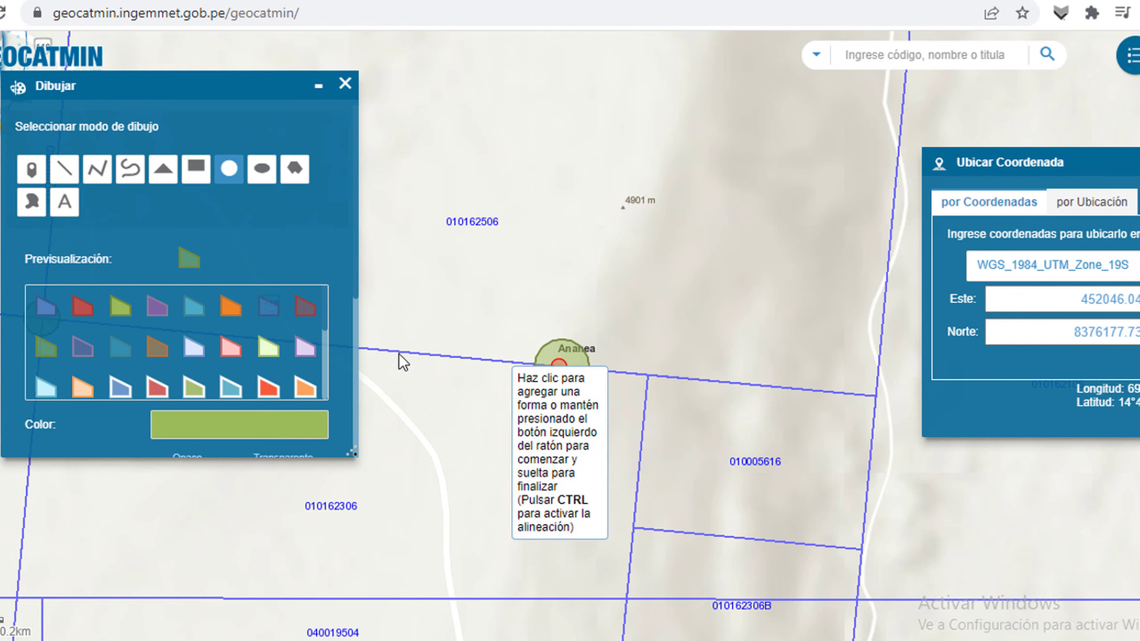
pyautogui.click(229, 171)
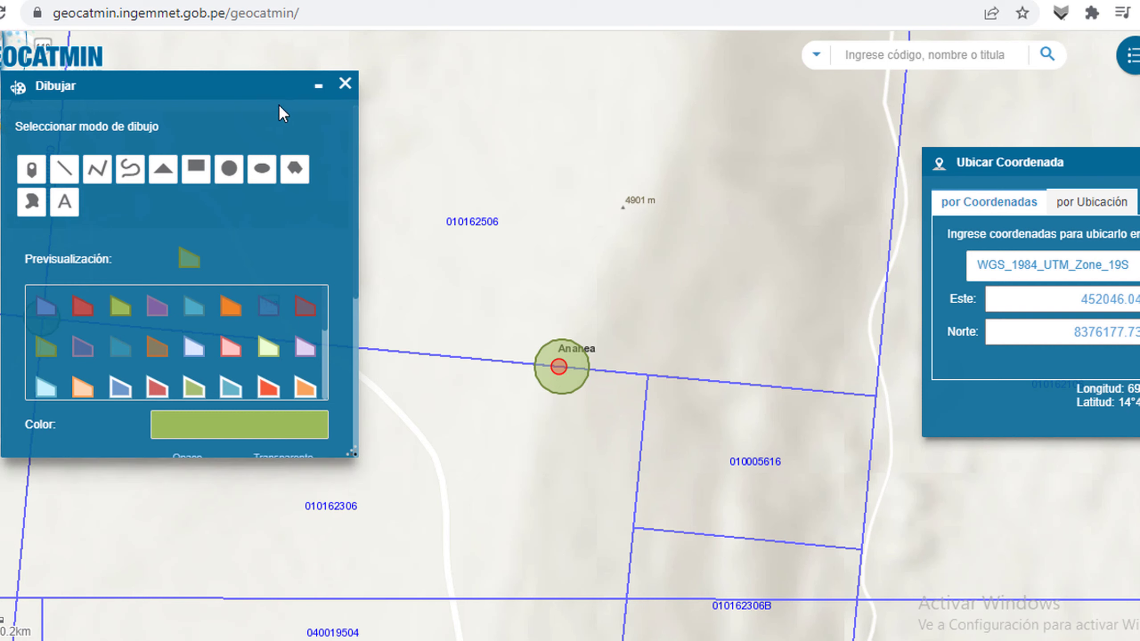
pyautogui.moveTo(211, 89); pyautogui.dragTo(217, 89)
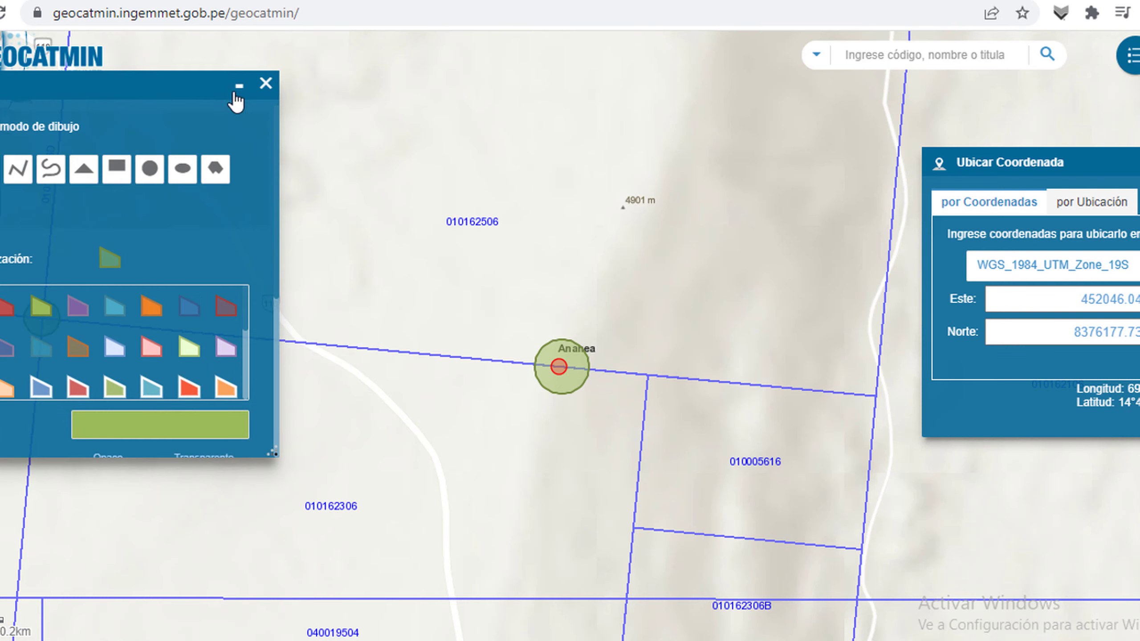
pyautogui.click(237, 92)
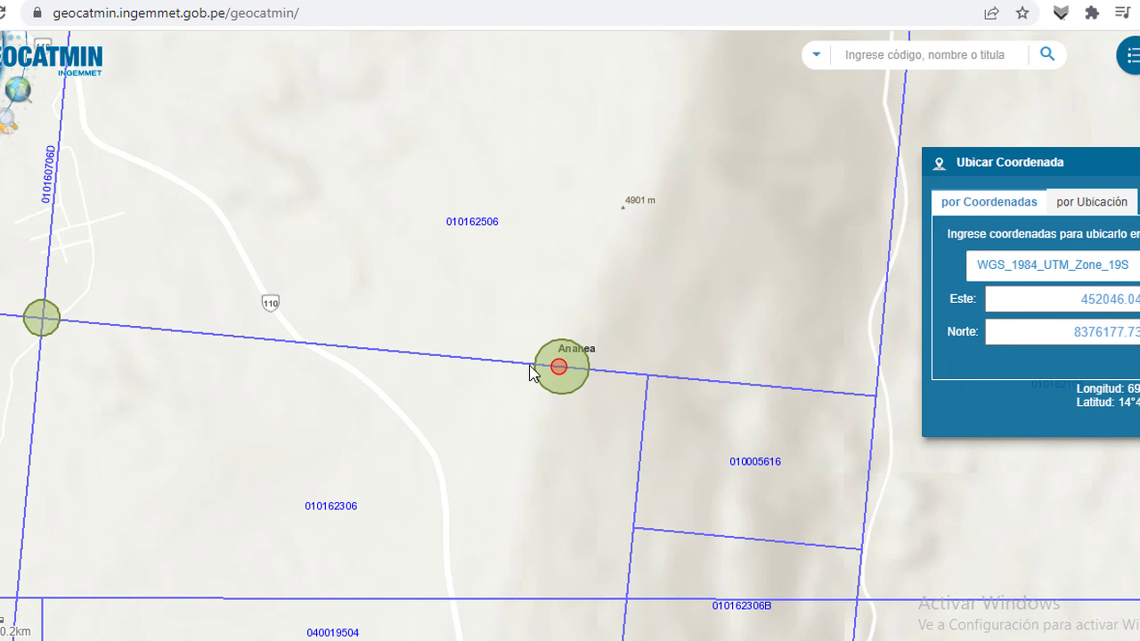
# Compare the marked vertices on the map with the AREA1.jpg plan in Fotos, and hide the plan.
pyautogui.scroll(-1, 534, 390)
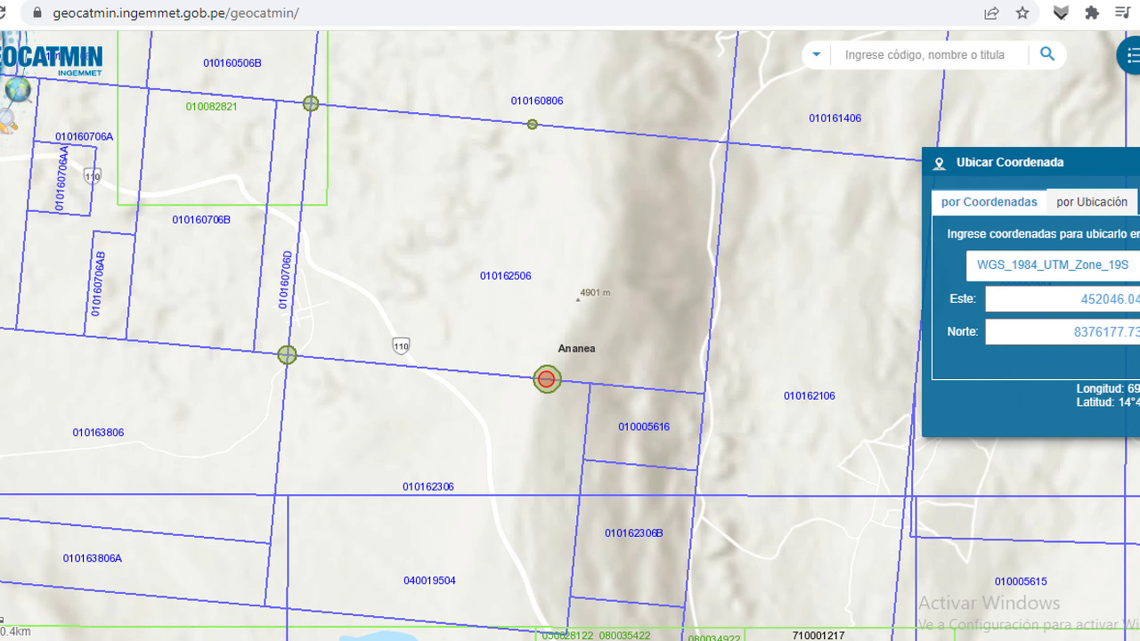
pyautogui.moveTo(655, 640)
pyautogui.click(575, 605)
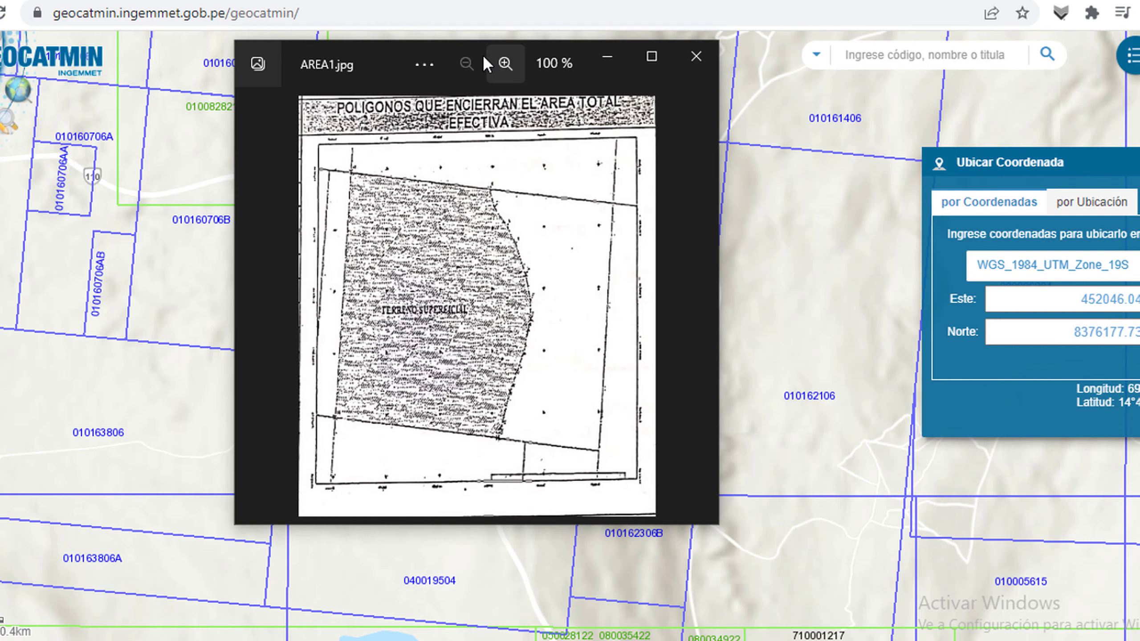
pyautogui.moveTo(386, 64); pyautogui.dragTo(881, 85)
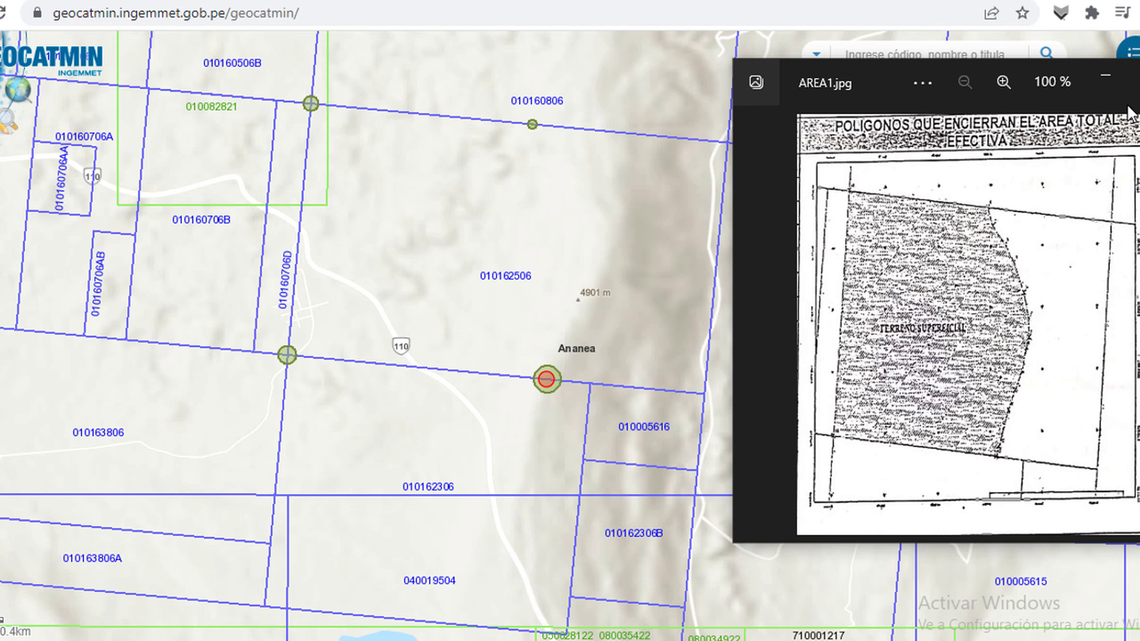
pyautogui.click(1117, 77)
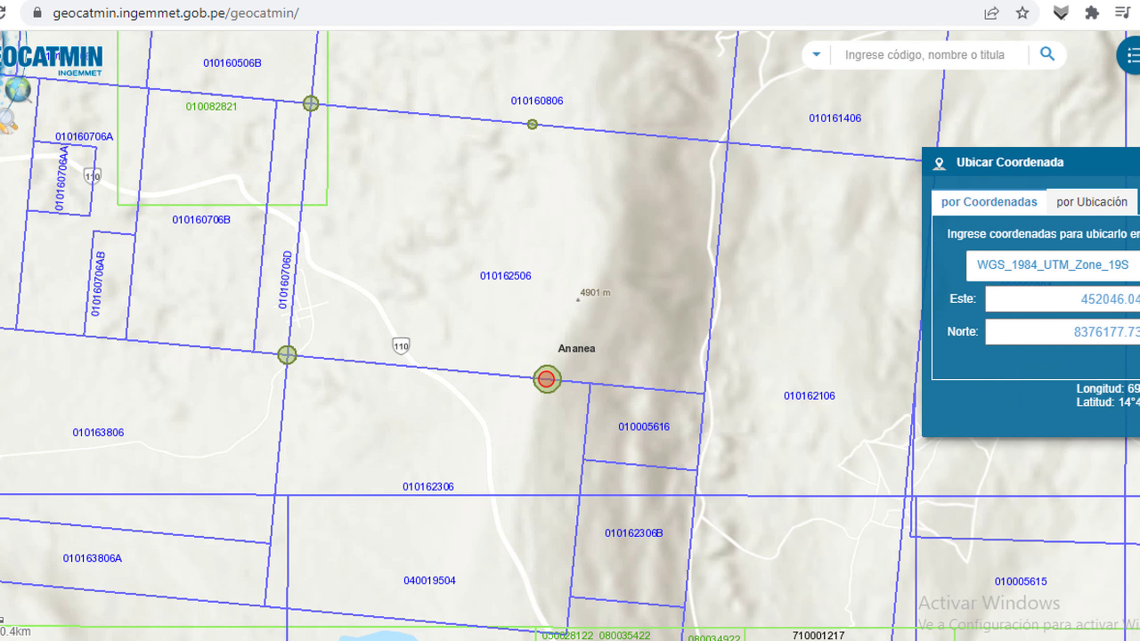
# Reopen Dibujar in polygon mode and choose the dark grey, 50% transparent fill style with a #dd1919 red outline.
pyautogui.click(6, 123)
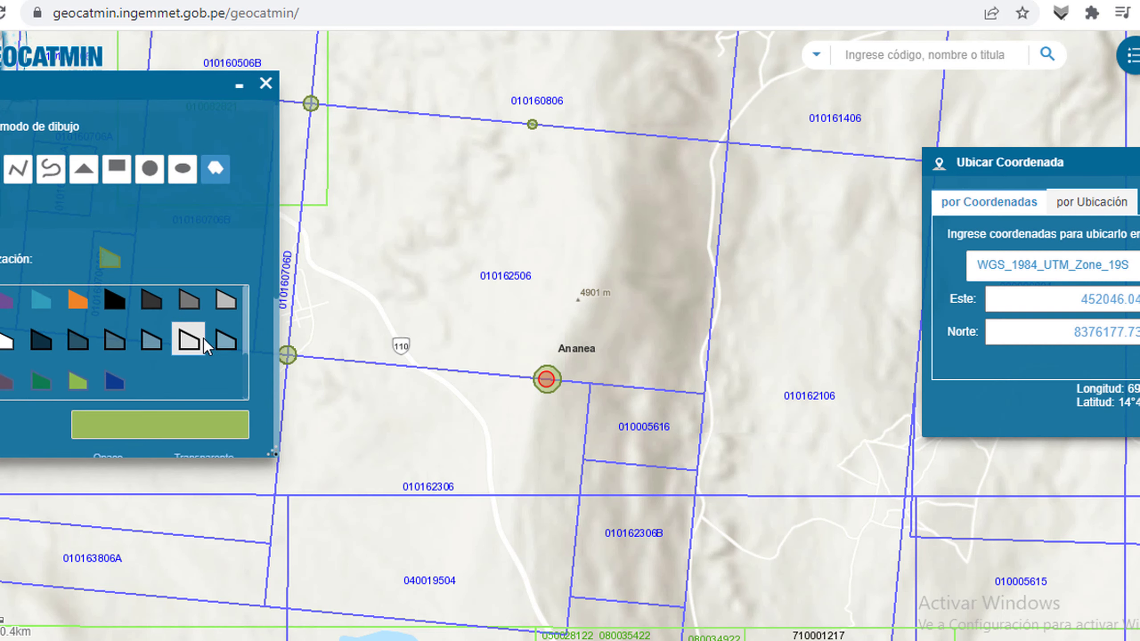
pyautogui.scroll(-5, 193, 343)
pyautogui.scroll(2, 161, 366)
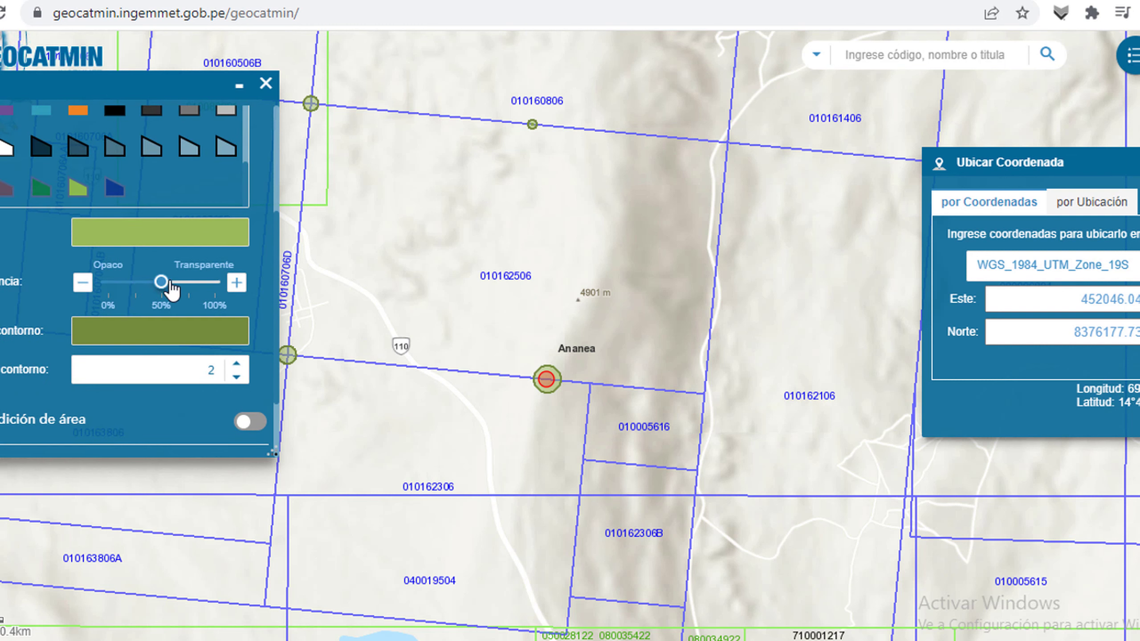
pyautogui.moveTo(160, 282); pyautogui.dragTo(209, 282)
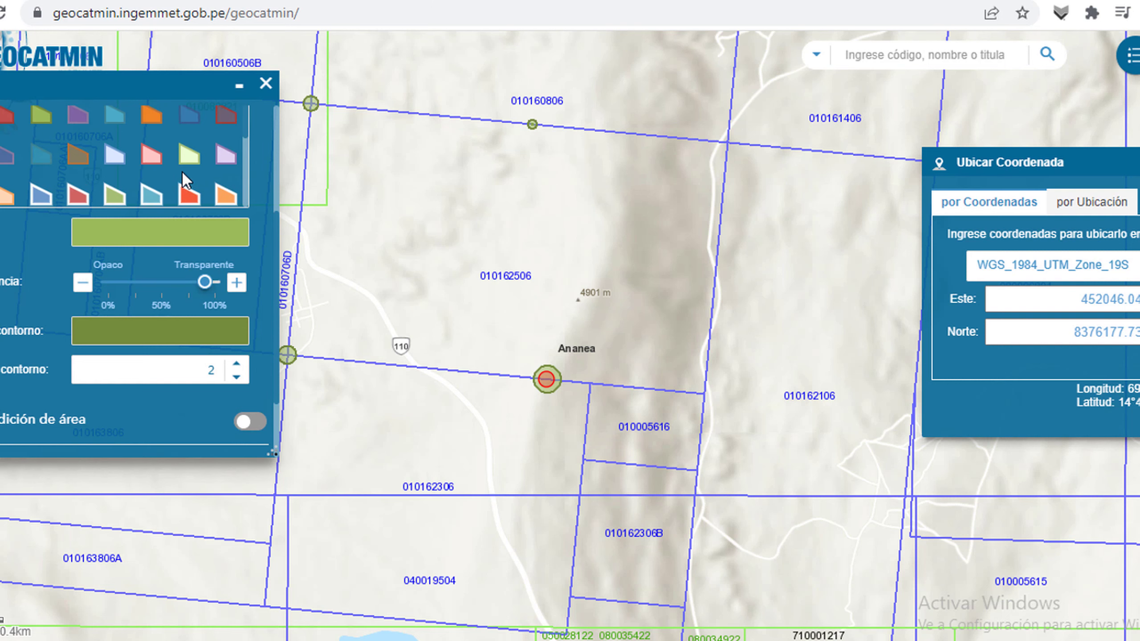
pyautogui.click(85, 146)
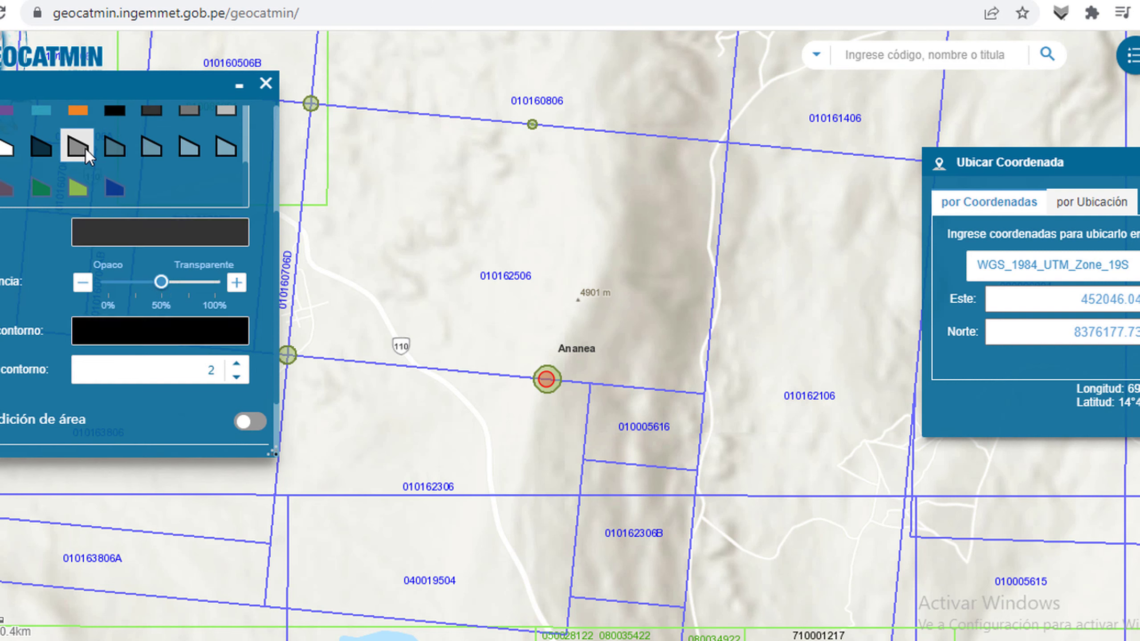
pyautogui.click(104, 336)
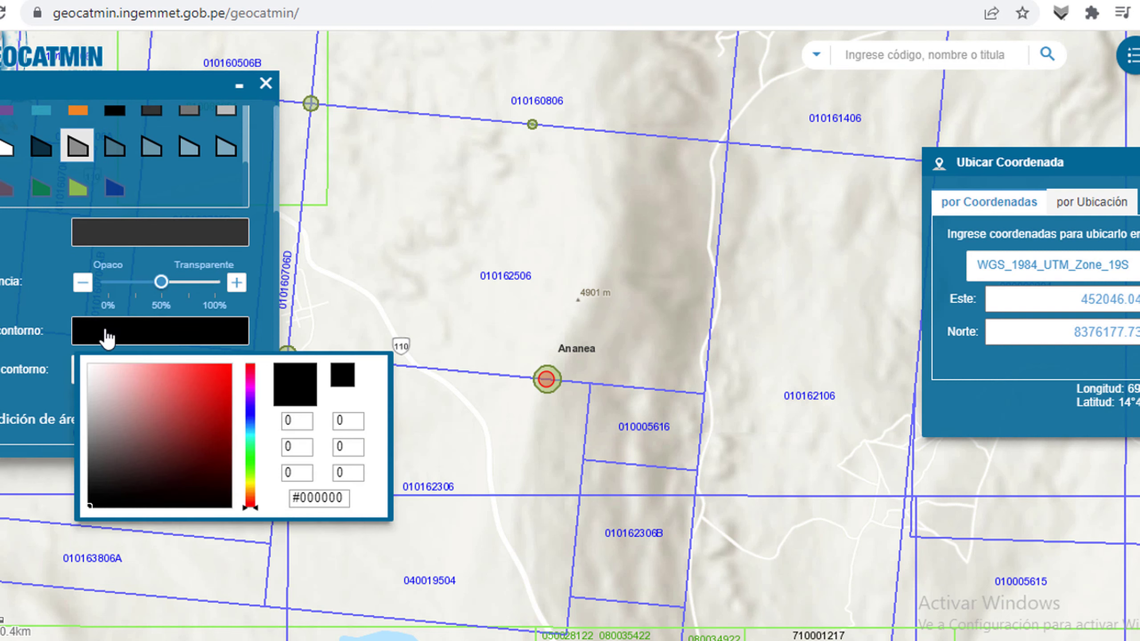
pyautogui.click(218, 381)
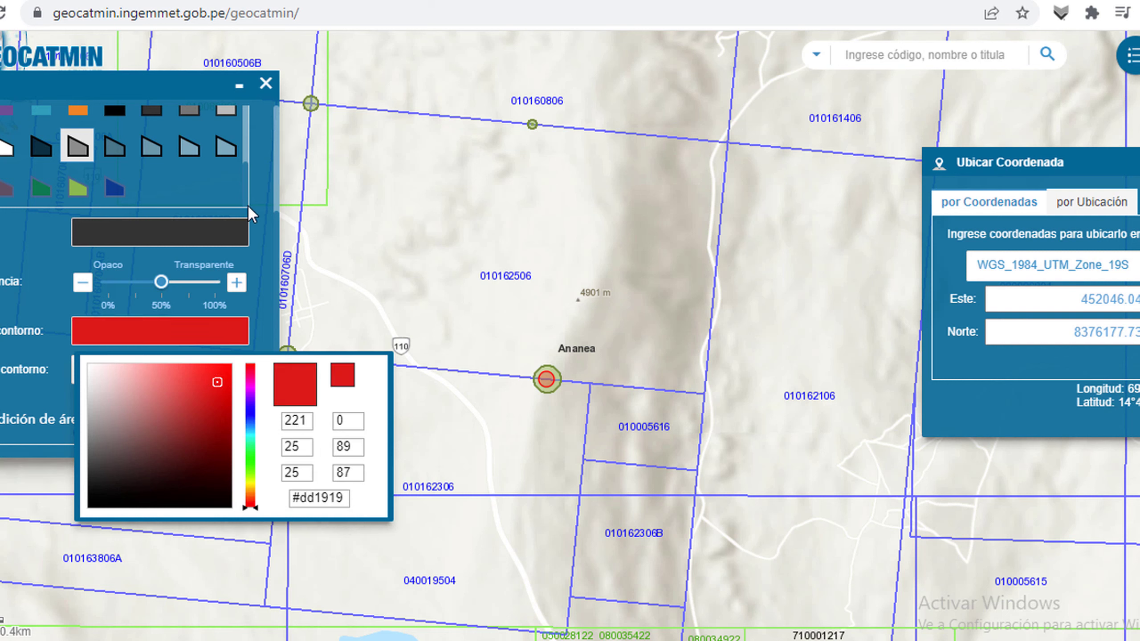
# Draw the AREA 01 polygon through marked points 15, 1, 13 and 14, and end polygon drawing.
pyautogui.click(310, 104)
pyautogui.click(532, 124)
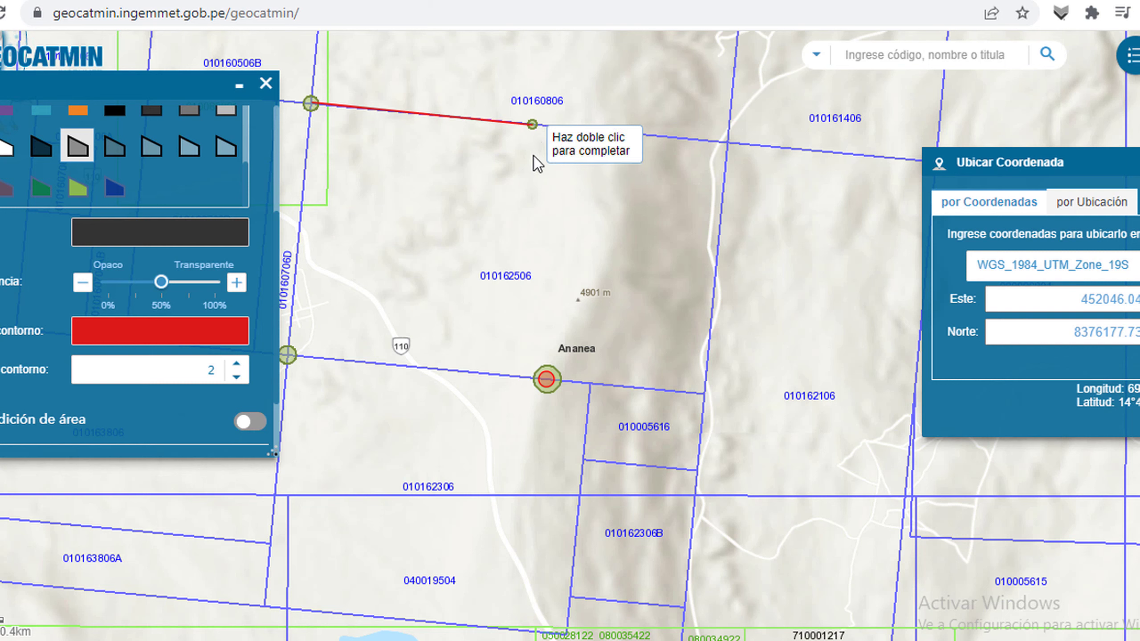
pyautogui.click(546, 380)
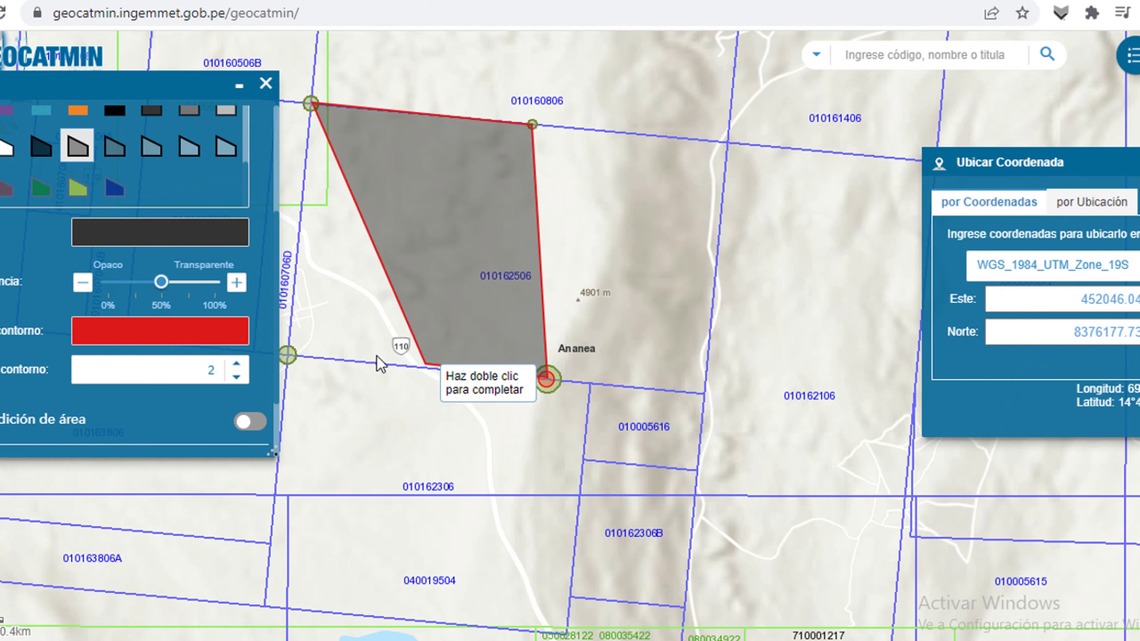
pyautogui.doubleClick(290, 360)
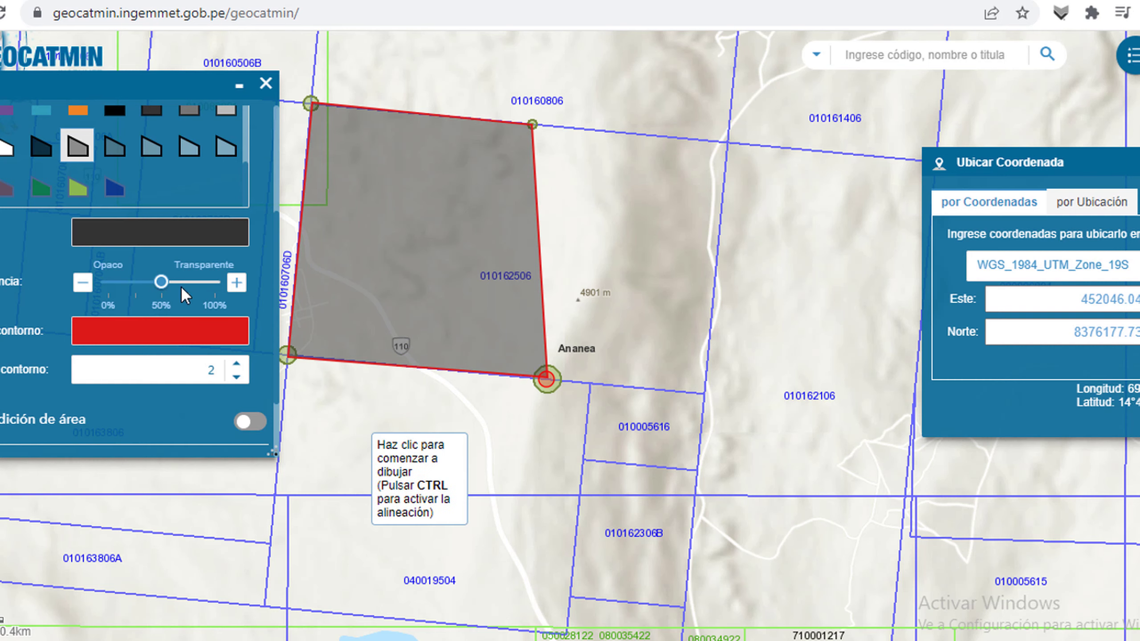
pyautogui.scroll(4, 156, 304)
pyautogui.click(215, 168)
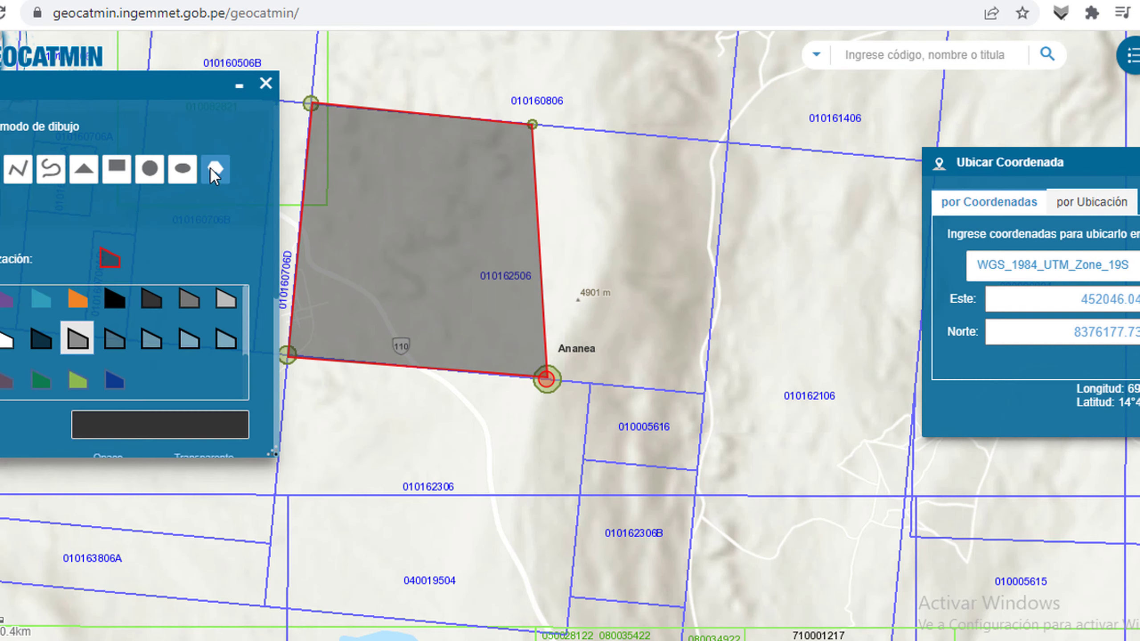
# Compare the drawn AREA 01 polygon with the AREA1.jpg plan in Fotos, and hide the plan.
pyautogui.scroll(-1, 809, 467)
pyautogui.scroll(1, 640, 364)
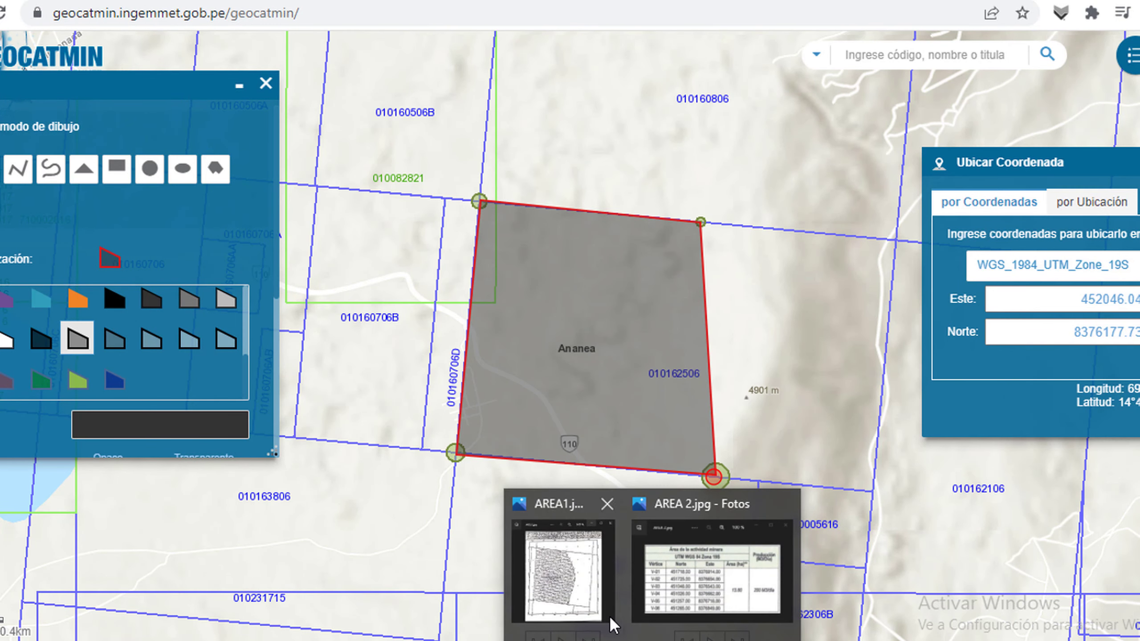
pyautogui.click(611, 622)
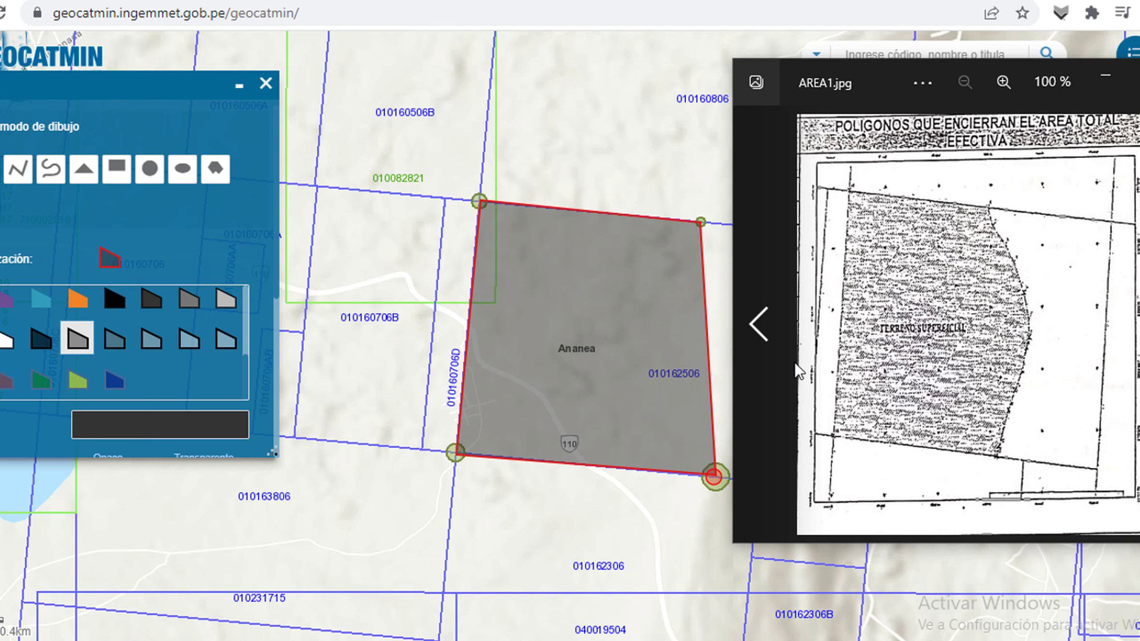
pyautogui.click(1103, 75)
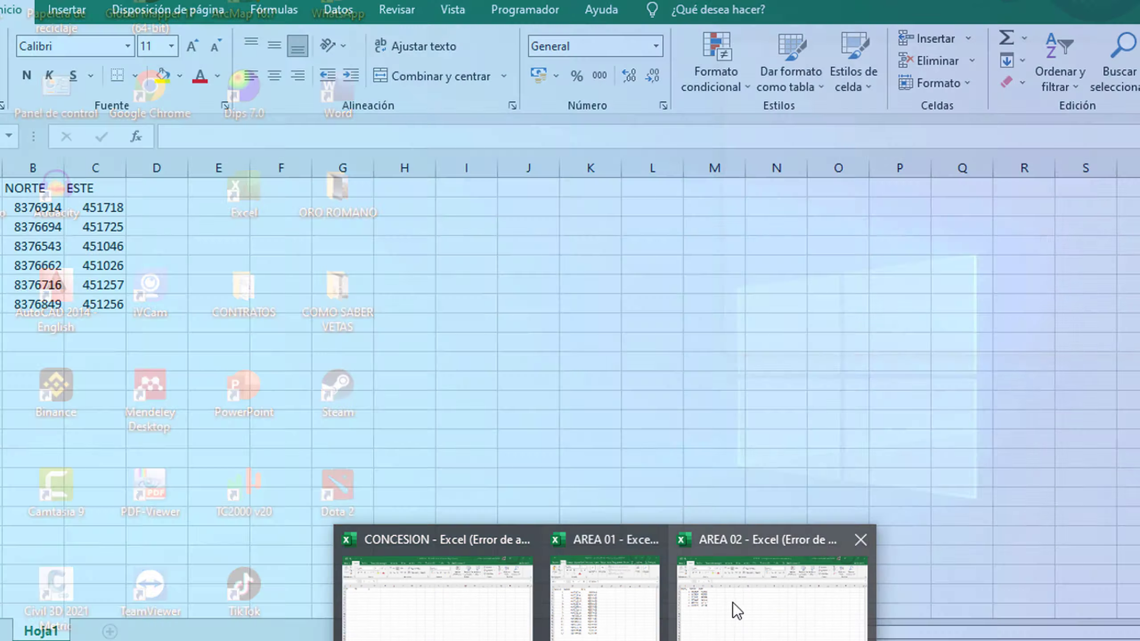
# Copy the first point's easting, 451718, from the AREA 02 workbook in Excel and enter it as GEOCATMIN's Este coordinate.
pyautogui.click(738, 611)
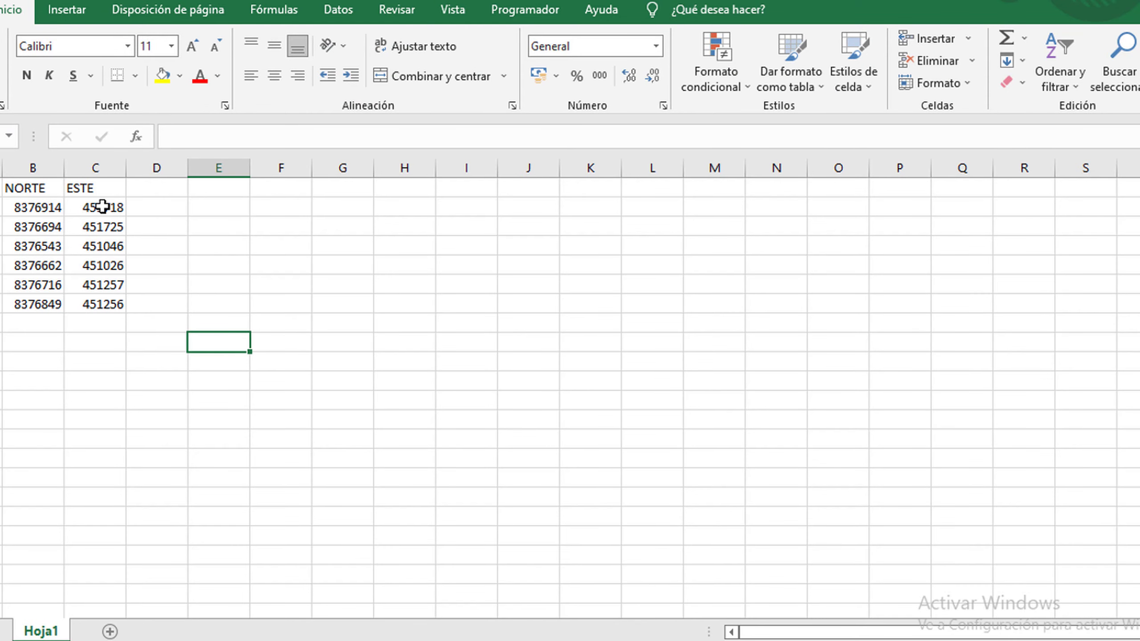
pyautogui.click(103, 207)
pyautogui.doubleClick(85, 207)
pyautogui.moveTo(85, 207); pyautogui.dragTo(140, 211)
pyautogui.hotkey('ctrl', 'c')
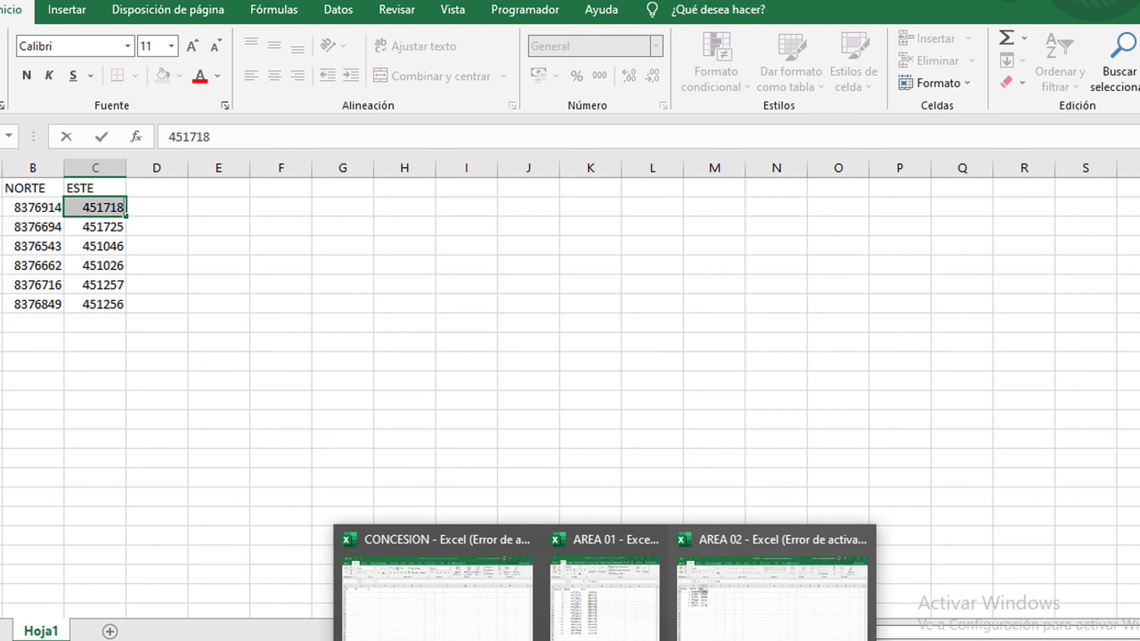
pyautogui.click(650, 638)
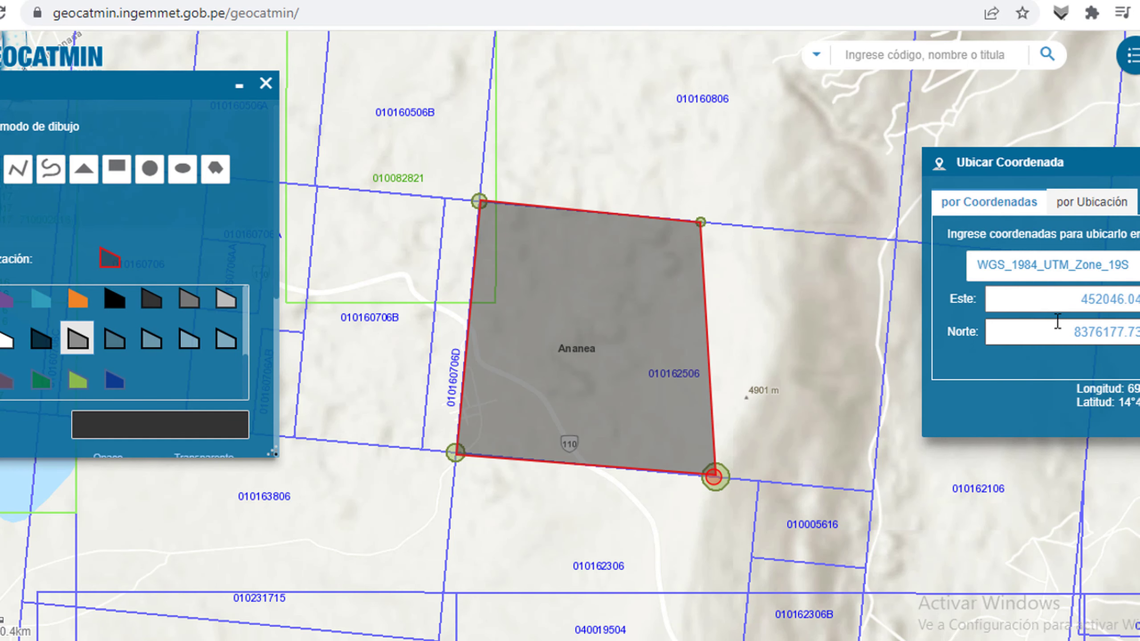
pyautogui.doubleClick(1082, 300)
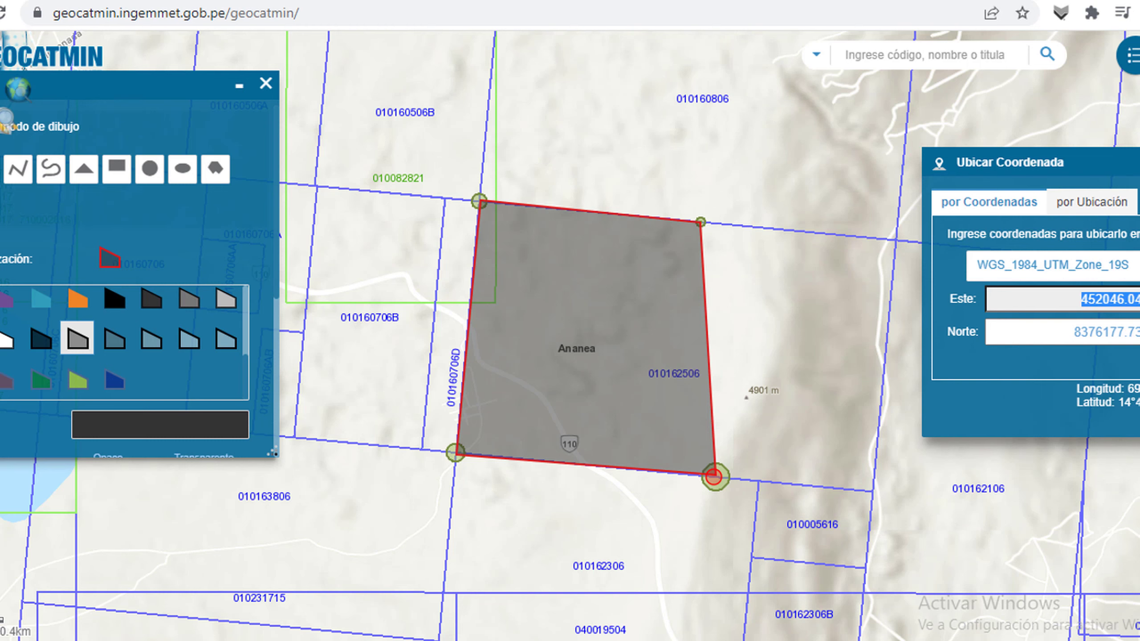
pyautogui.hotkey('ctrl', 'v')
# Copy the first point's northing, 8376914, from the Excel workbook into GEOCATMIN's Norte coordinate and locate the point on the map.
pyautogui.hotkey('alt', 'Tab')
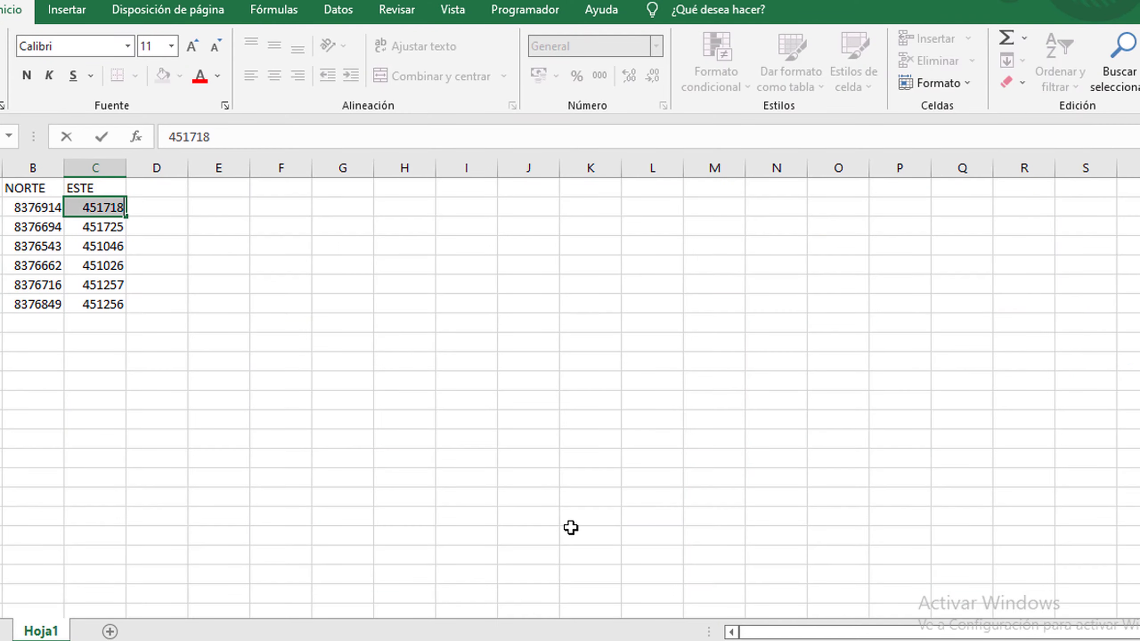
pyautogui.click(17, 205)
pyautogui.doubleClick(14, 207)
pyautogui.moveTo(14, 207); pyautogui.dragTo(64, 211)
pyautogui.hotkey('ctrl', 'c')
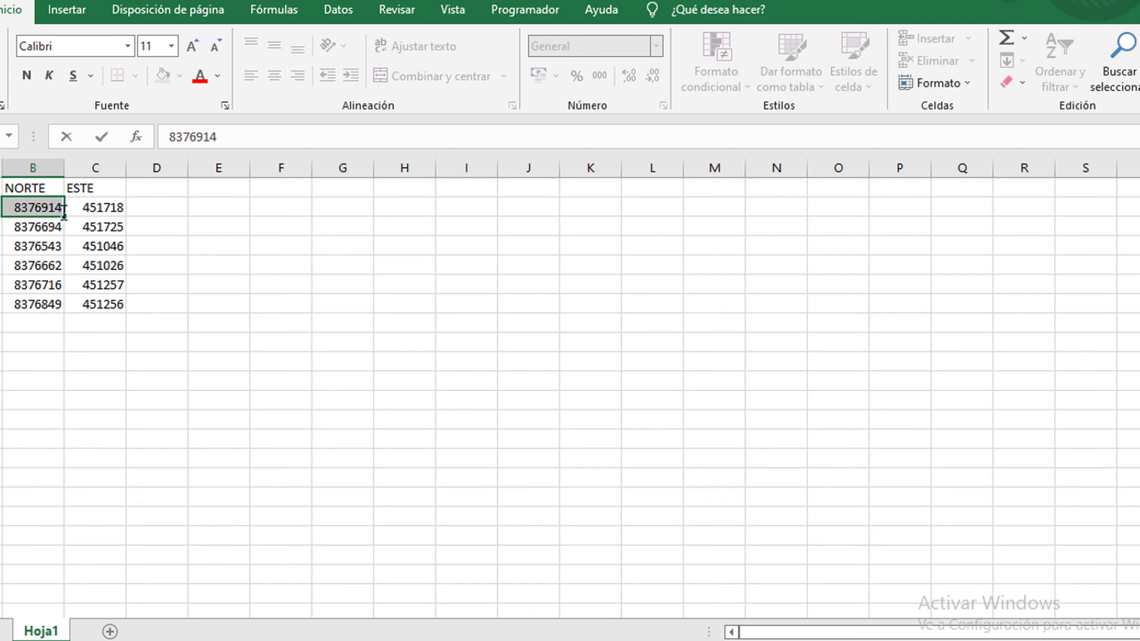
pyautogui.hotkey('alt', 'Tab')
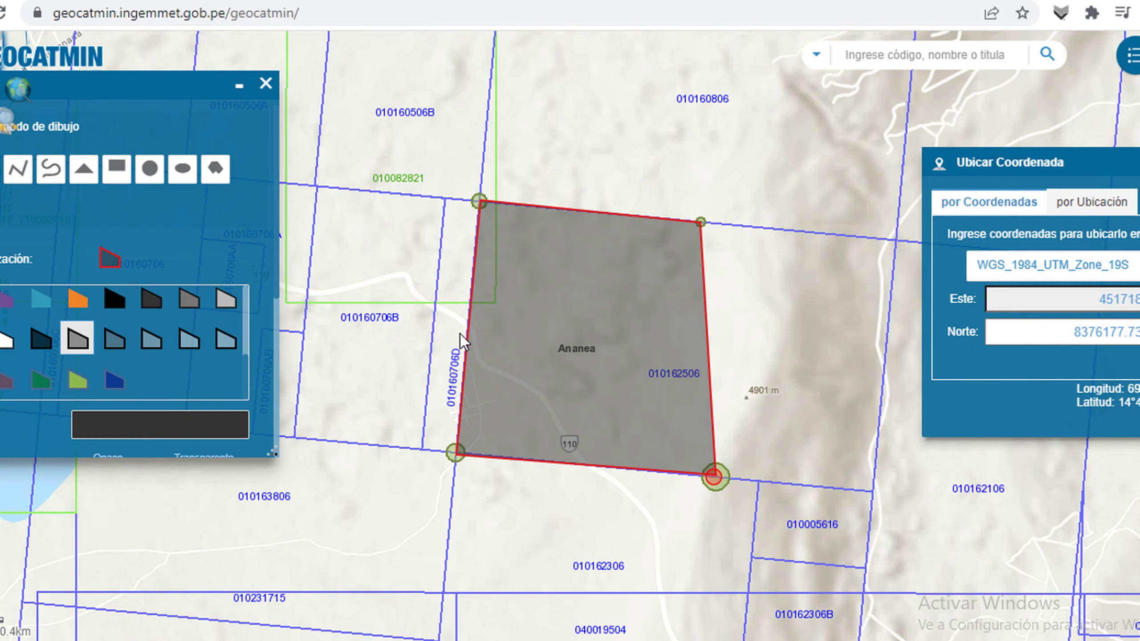
pyautogui.click(1077, 338)
pyautogui.doubleClick(1082, 333)
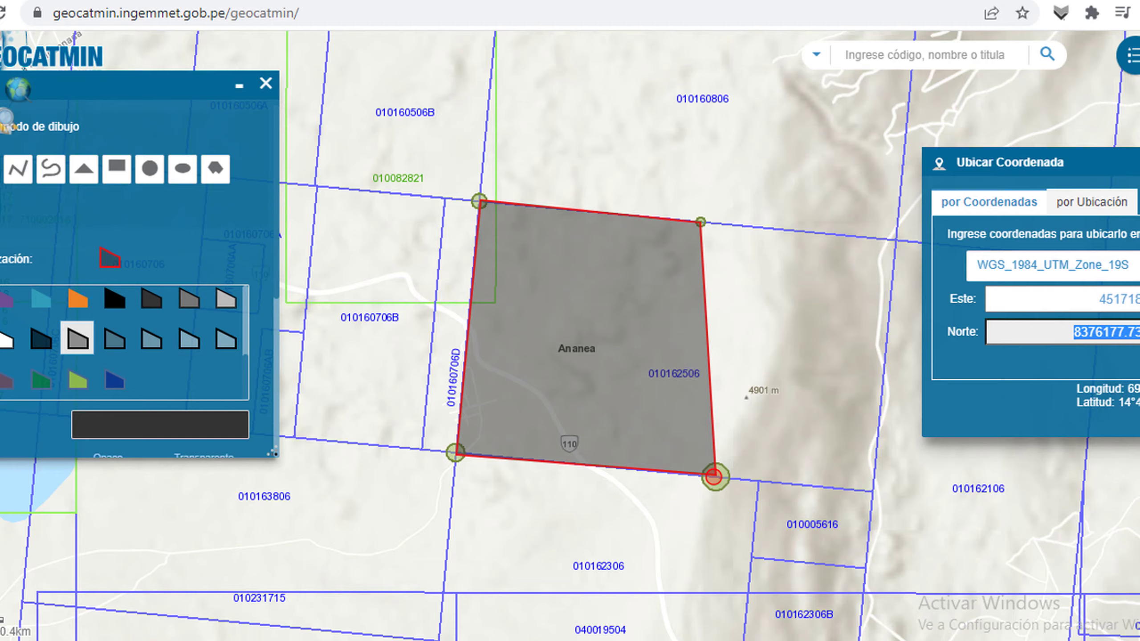
pyautogui.hotkey('ctrl', 'v')
pyautogui.press('Return')
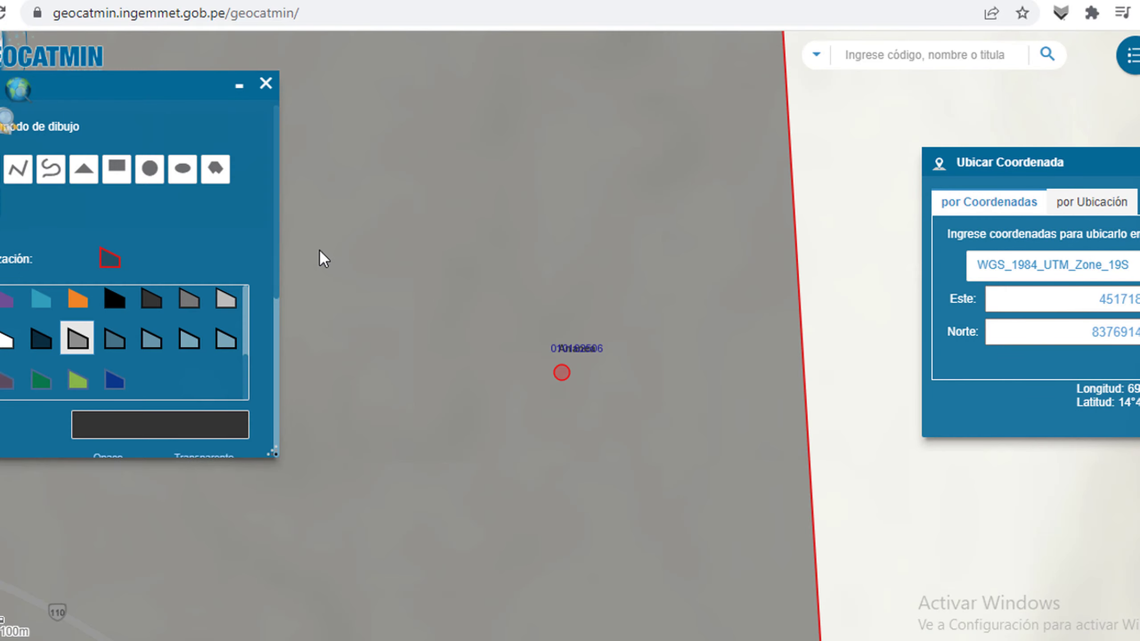
# Set the drawing mode to circle and change the outline colour to blue.
pyautogui.click(150, 167)
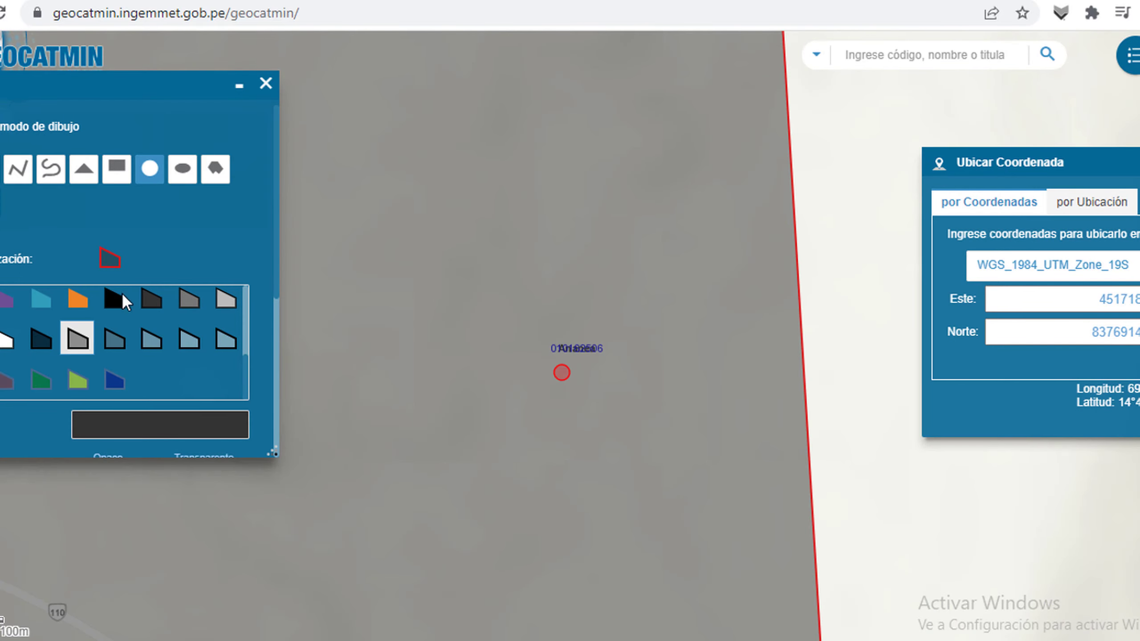
pyautogui.scroll(-5, 121, 283)
pyautogui.click(134, 251)
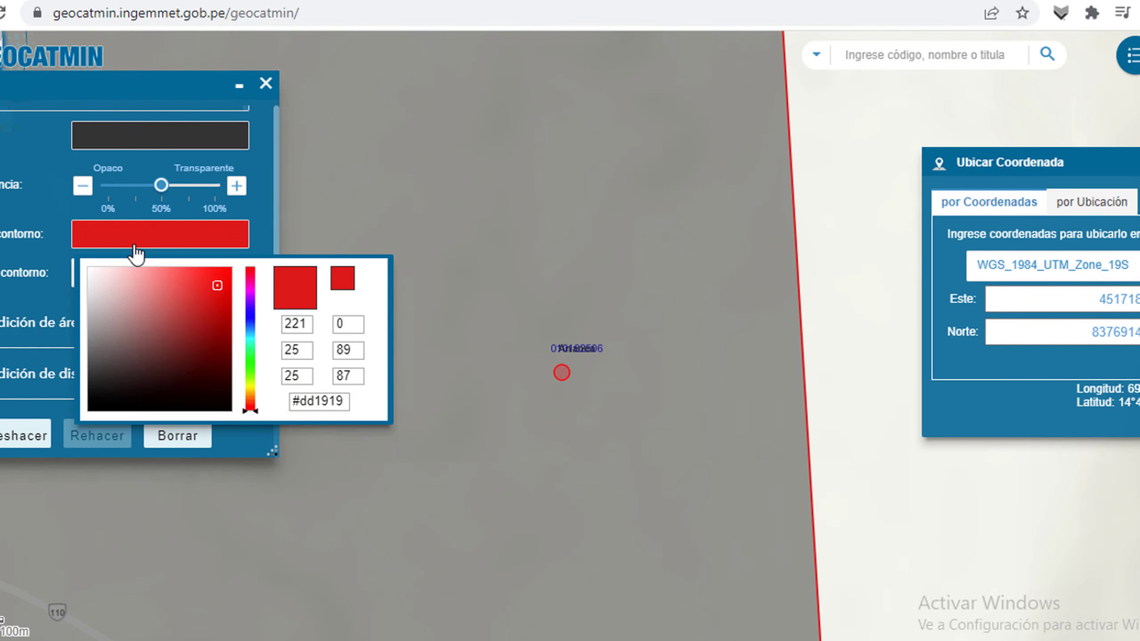
pyautogui.click(253, 318)
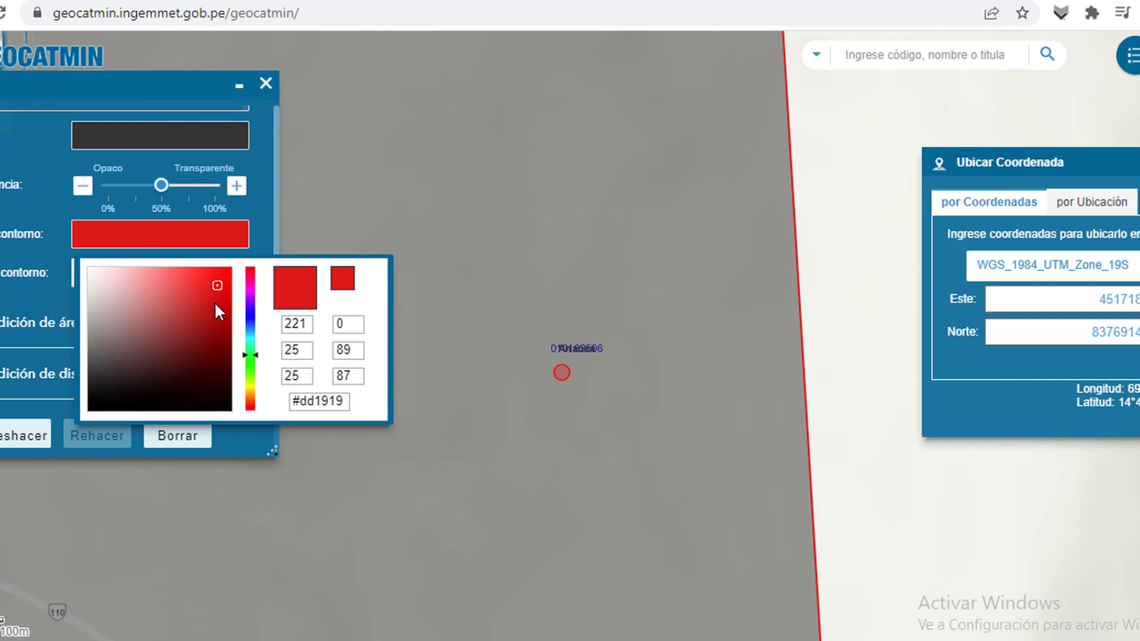
pyautogui.click(227, 278)
pyautogui.click(52, 216)
pyautogui.scroll(5, 52, 217)
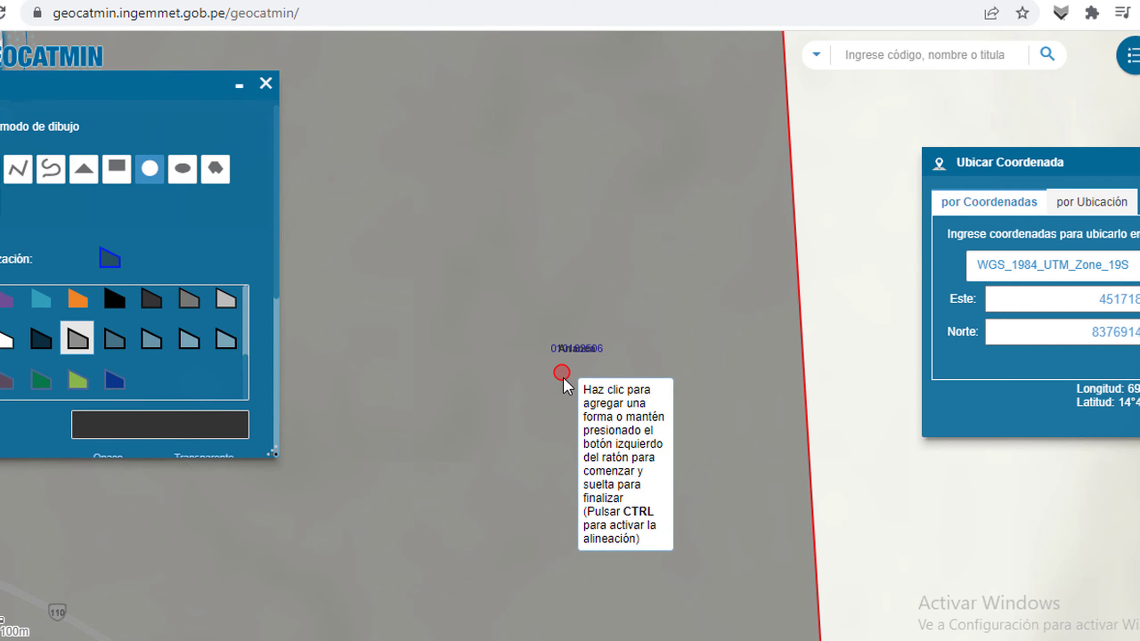
# Draw a small circle centred on the located first AREA 02 point and end circle drawing.
pyautogui.moveTo(560, 371); pyautogui.dragTo(590, 388)
pyautogui.scroll(-2, 659, 388)
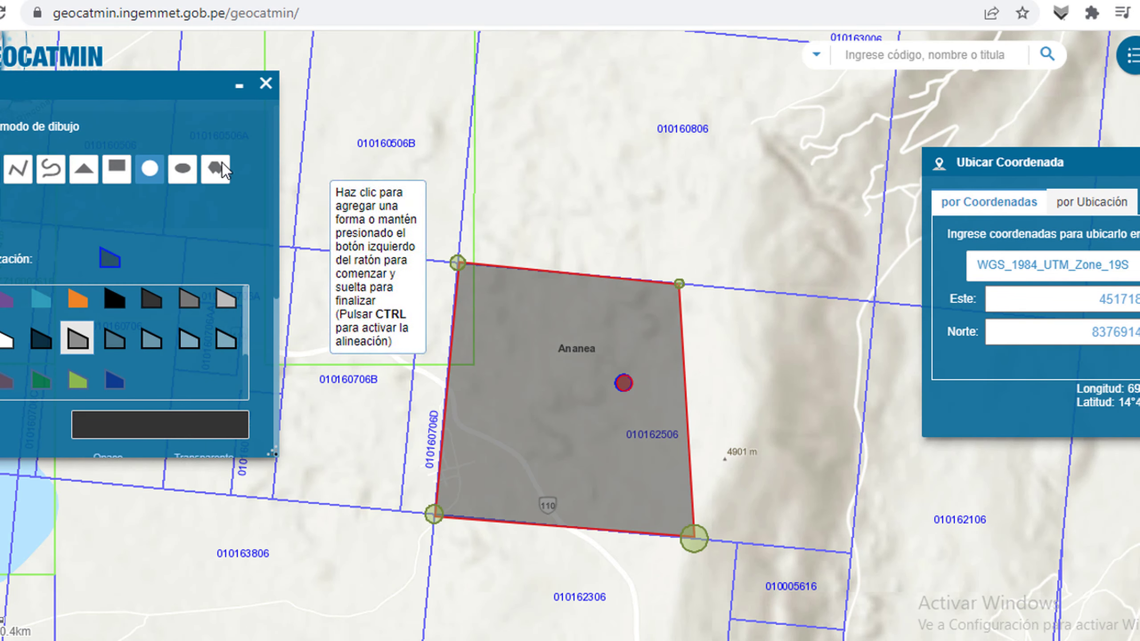
pyautogui.click(150, 168)
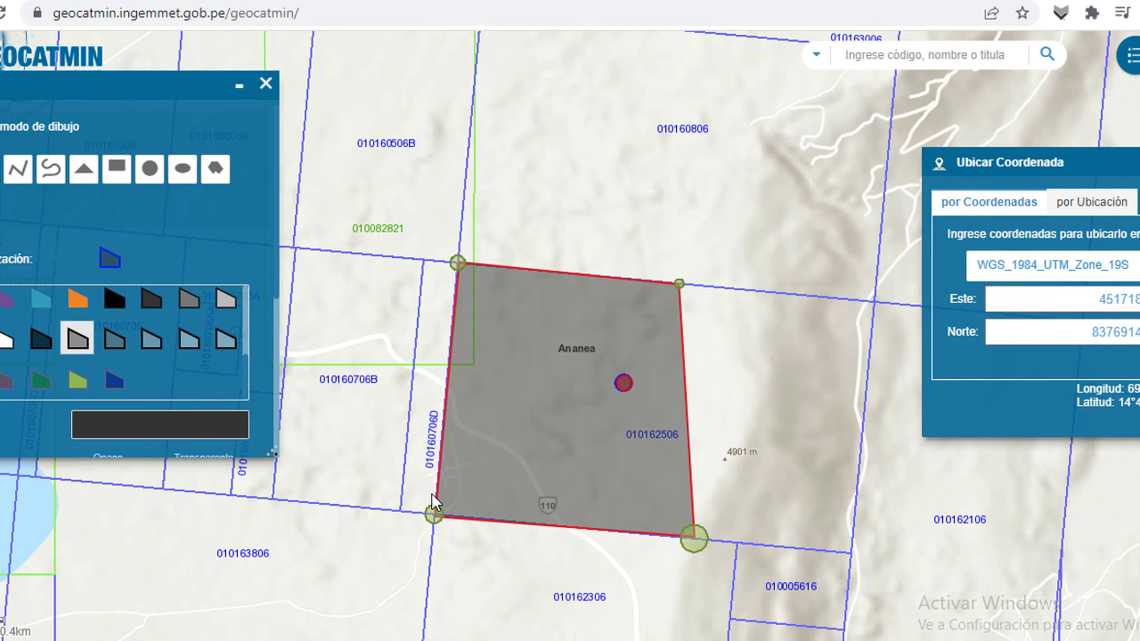
# Copy the second point's easting, 451725, from the Excel workbook and enter it as GEOCATMIN's Este coordinate.
pyautogui.hotkey('alt', 'Tab')
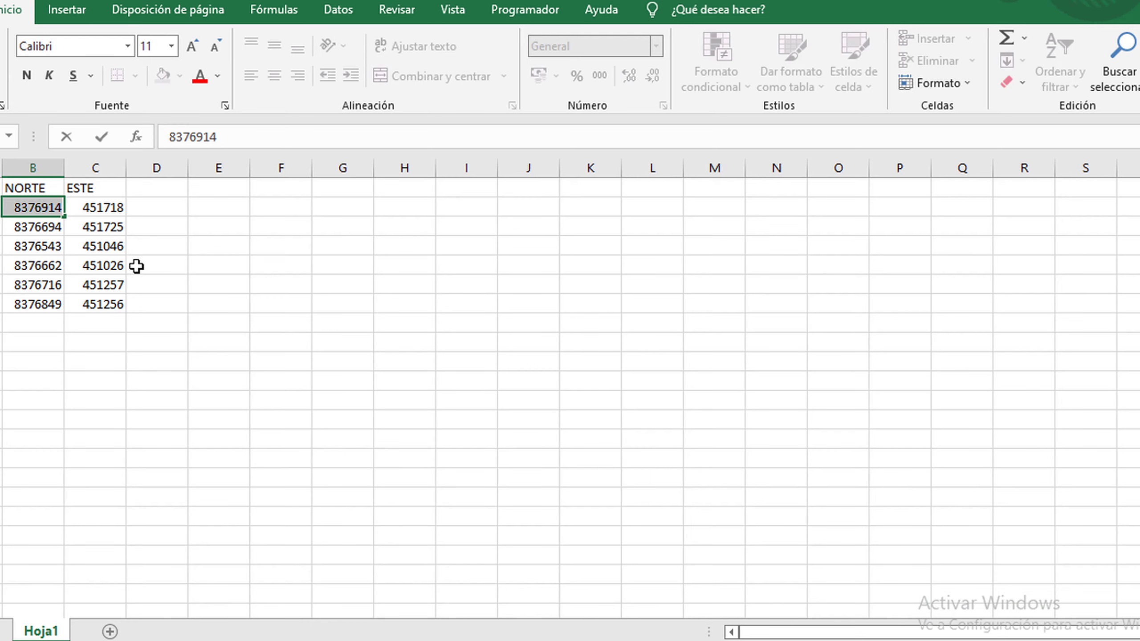
pyautogui.click(106, 226)
pyautogui.doubleClick(106, 226)
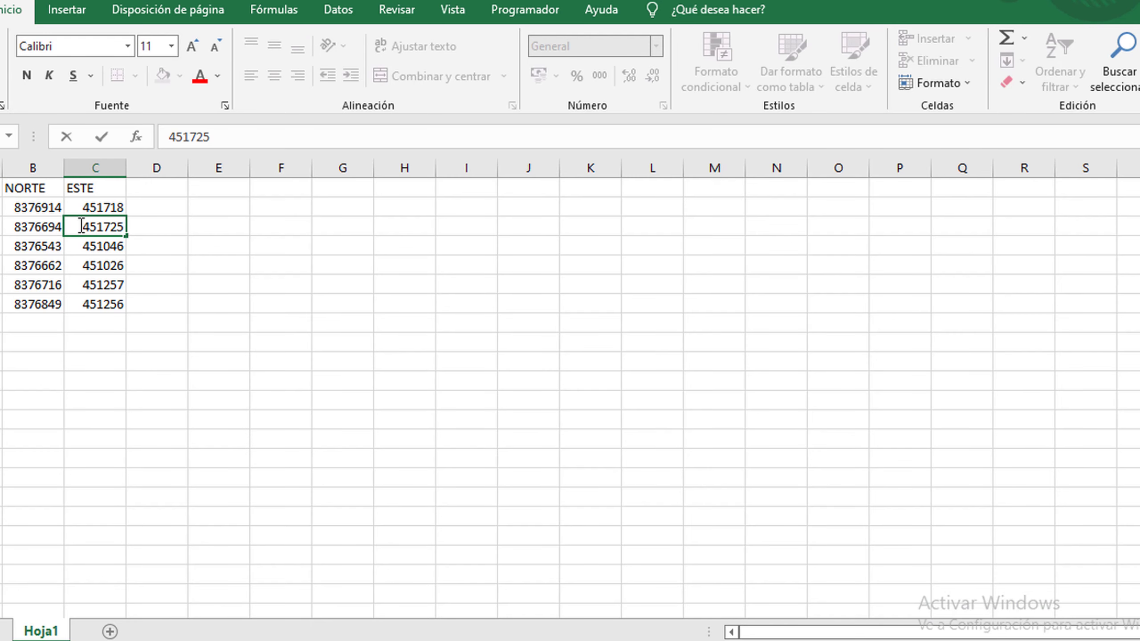
pyautogui.moveTo(72, 225); pyautogui.dragTo(139, 232)
pyautogui.hotkey('alt', 'Tab')
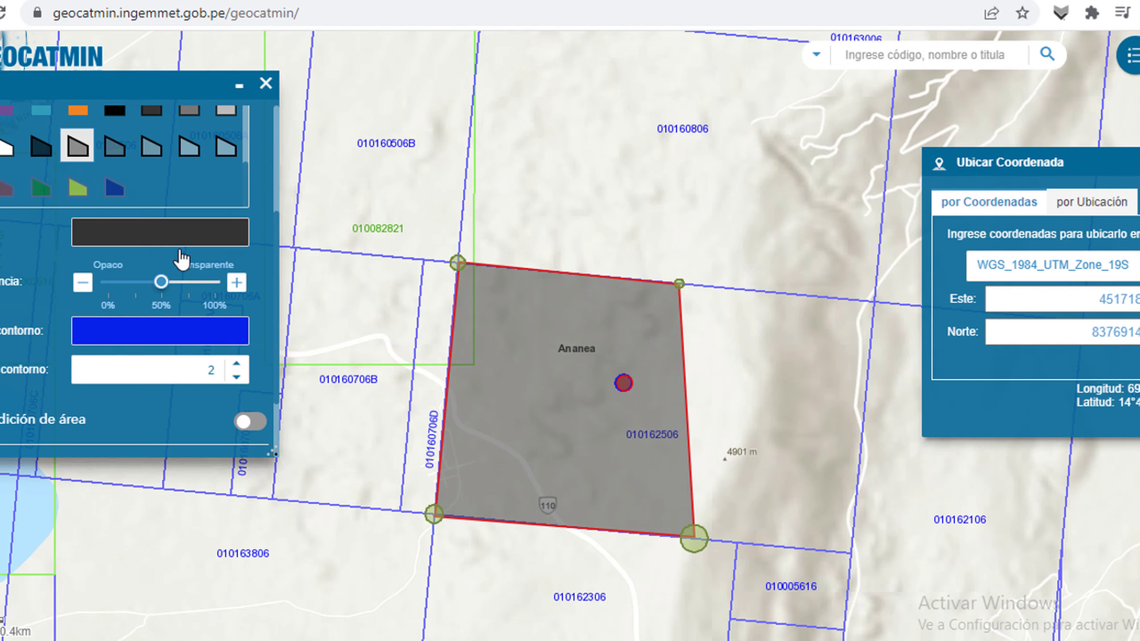
pyautogui.doubleClick(1069, 307)
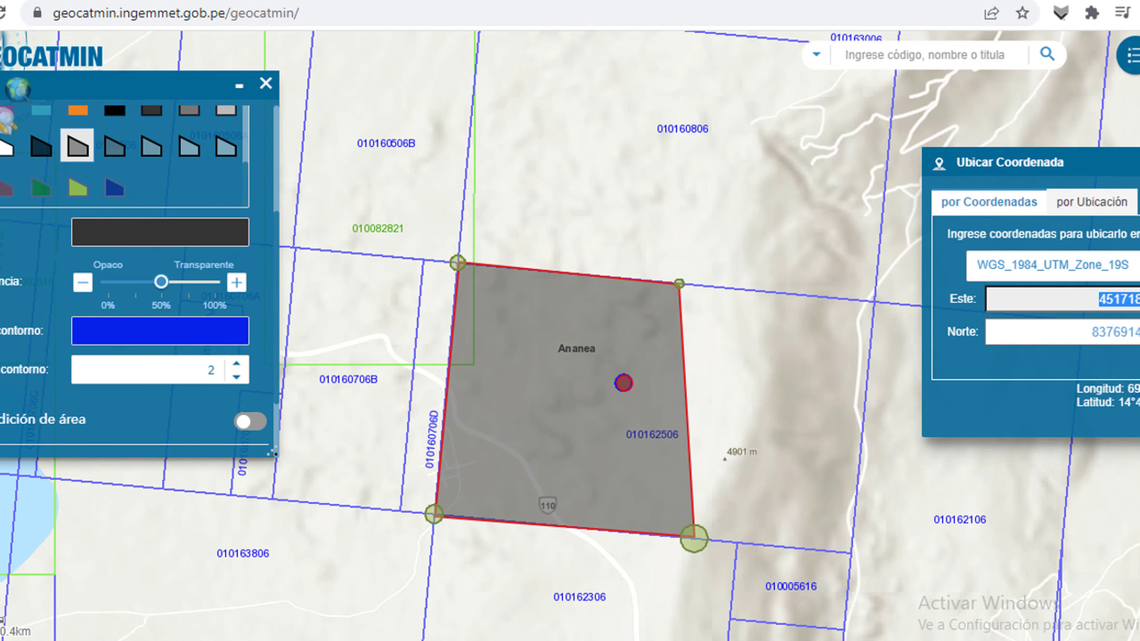
# Copy the second point's northing, 8376694, from Excel into GEOCATMIN's Norte coordinate and locate the point on the map.
pyautogui.hotkey('alt', 'Tab')
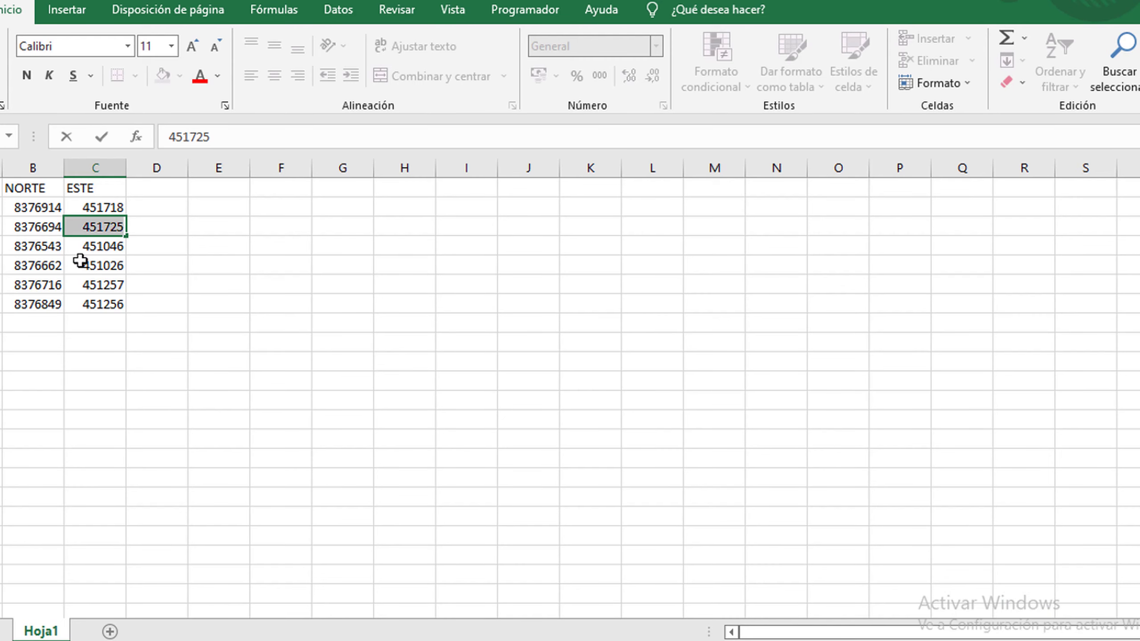
pyautogui.click(29, 229)
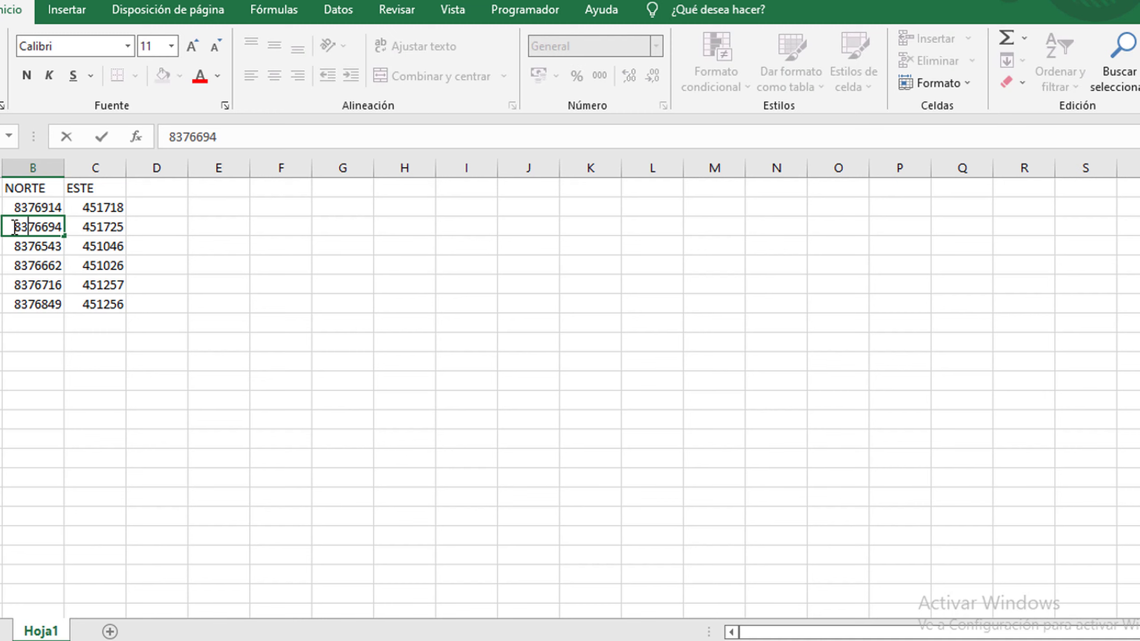
pyautogui.hotkey('ctrl', 'c')
pyautogui.hotkey('alt', 'Tab')
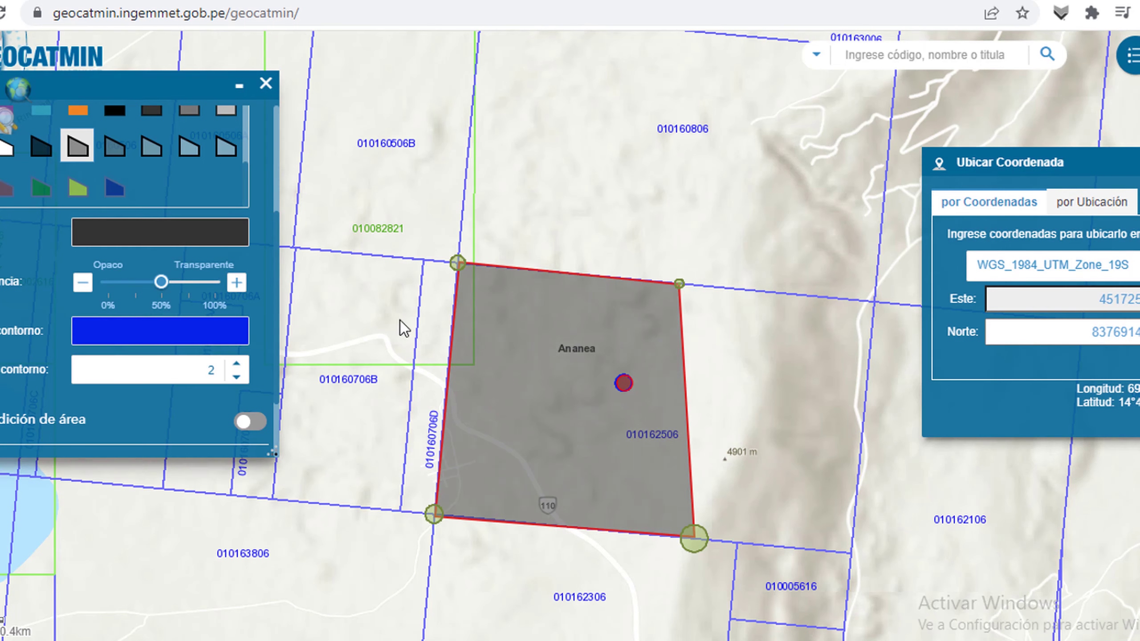
pyautogui.doubleClick(1001, 331)
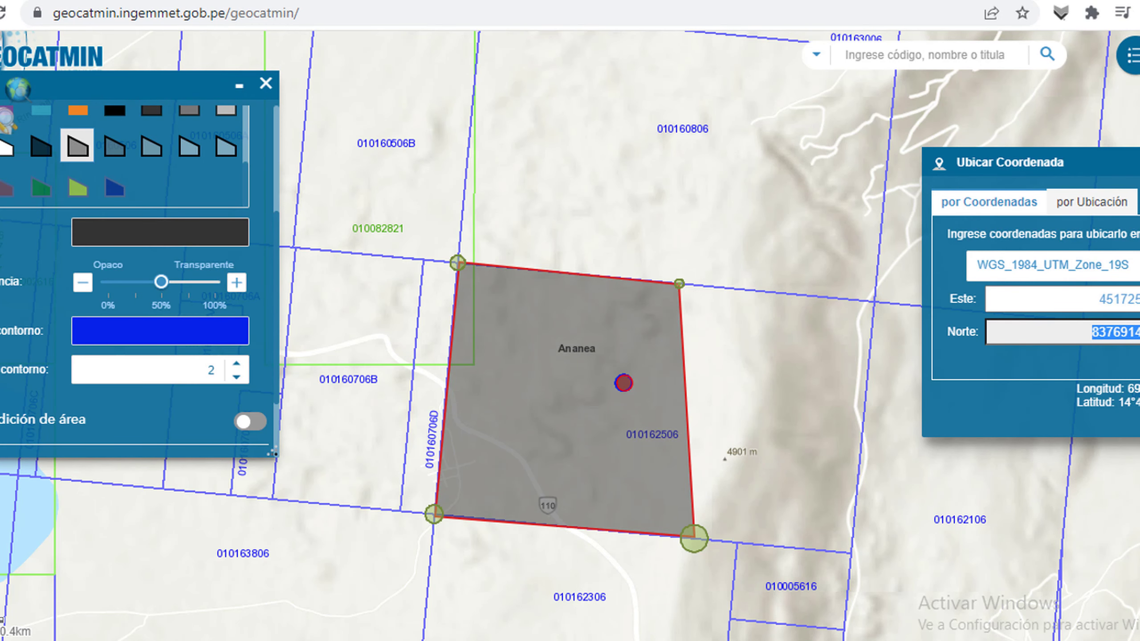
pyautogui.hotkey('ctrl', 'v')
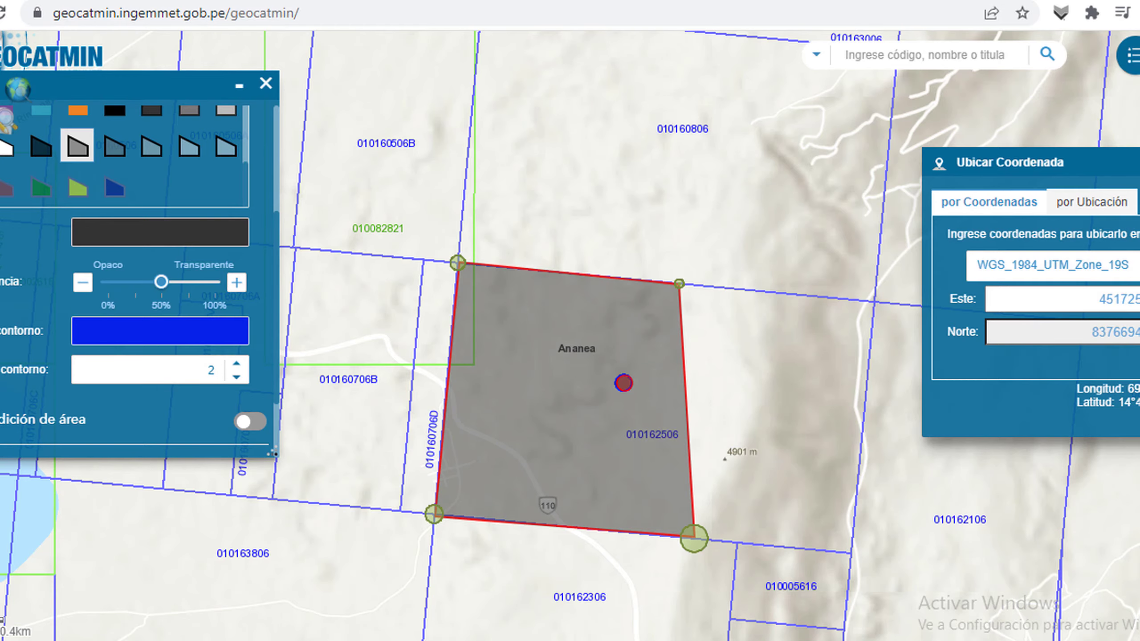
pyautogui.press('Return')
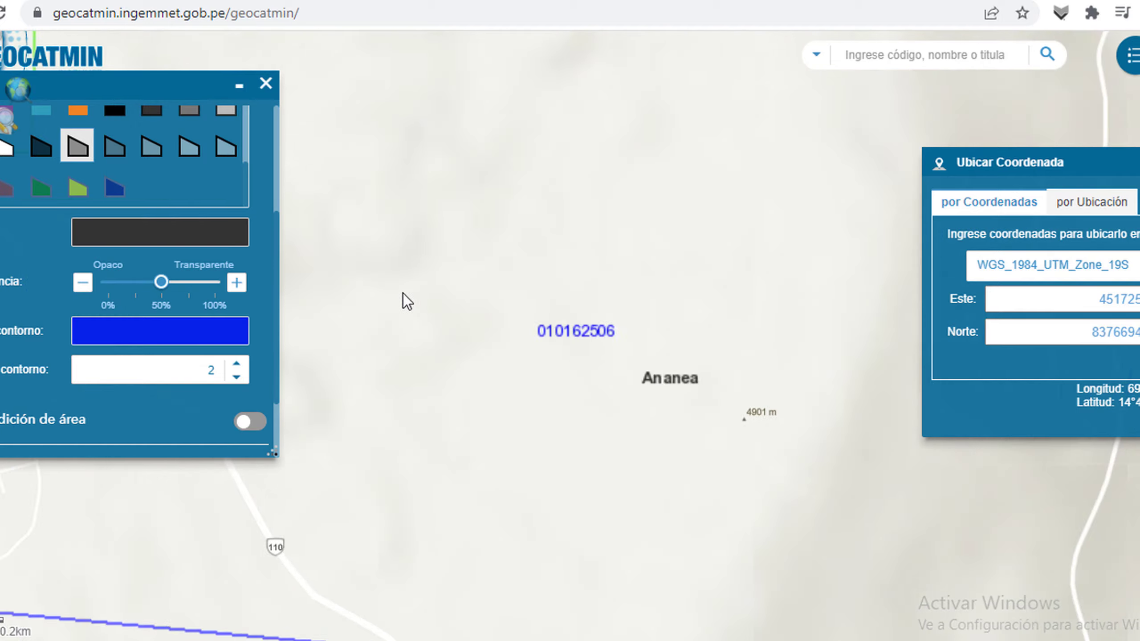
# Draw a small blue-outlined circle centred on the located second AREA 02 point.
pyautogui.scroll(1, 566, 349)
pyautogui.scroll(-2, 157, 193)
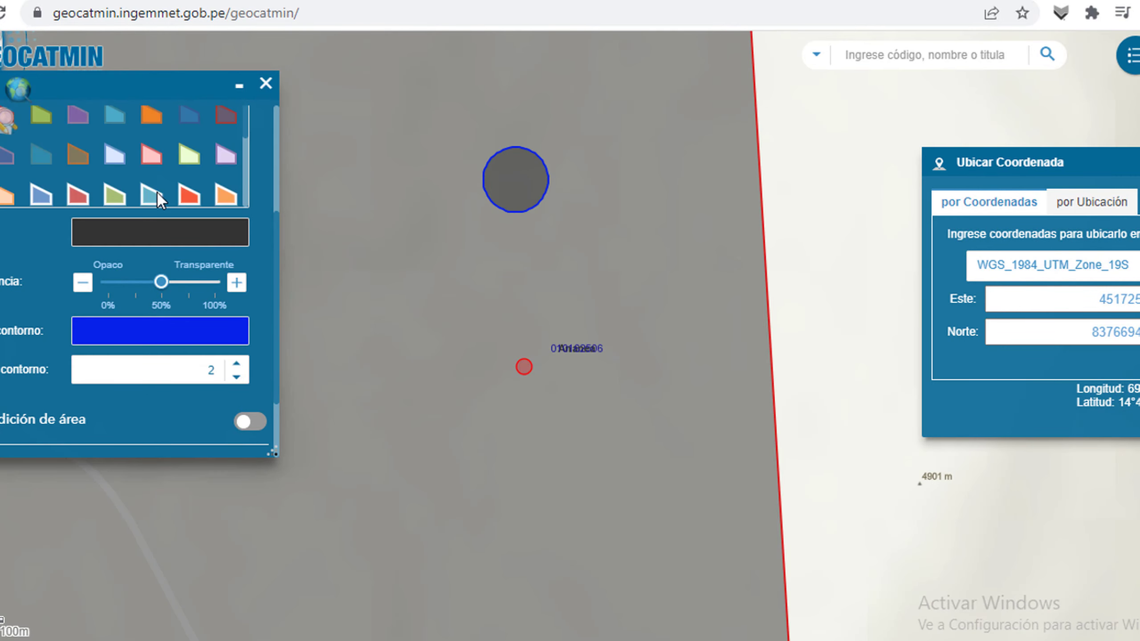
pyautogui.scroll(4, 157, 193)
pyautogui.click(150, 169)
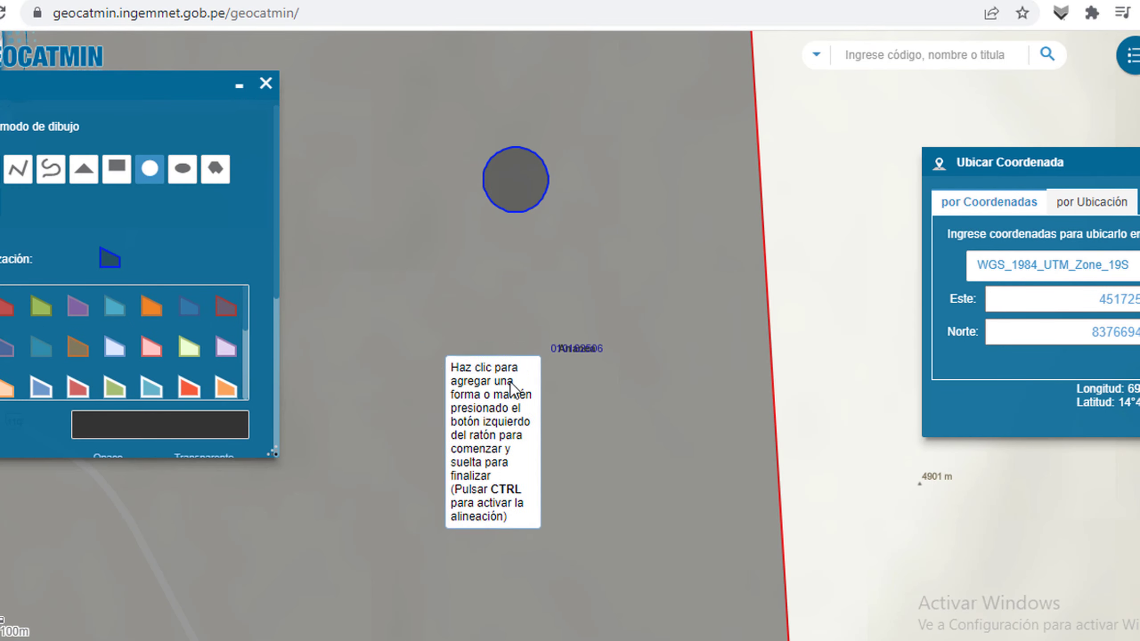
pyautogui.moveTo(523, 364); pyautogui.dragTo(543, 391)
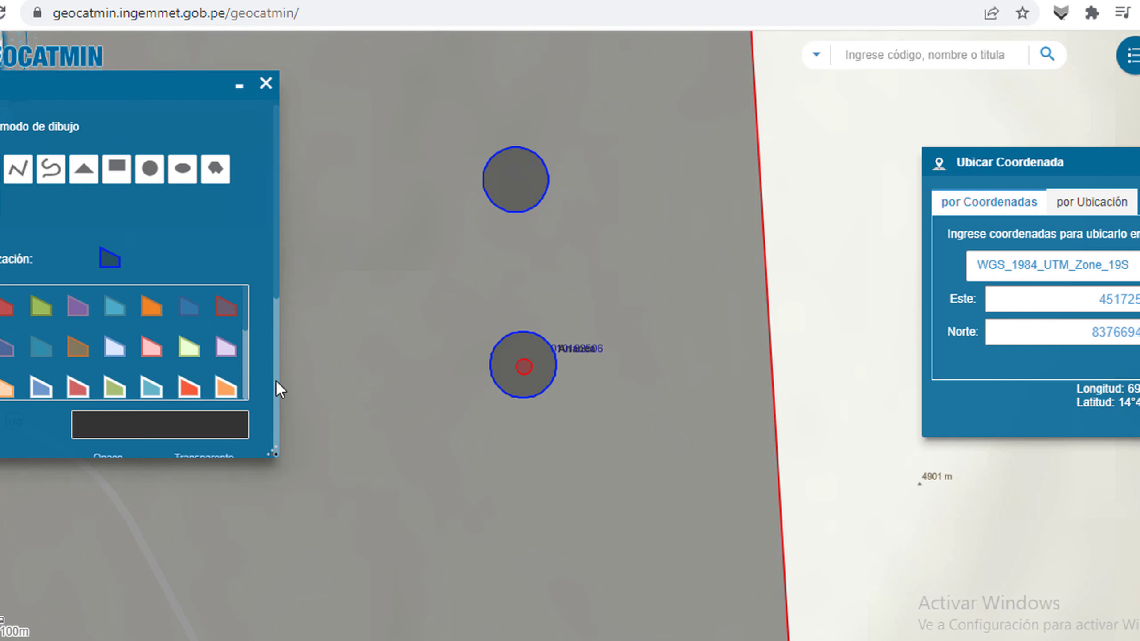
# Copy the third point's easting, 451046, from the Excel workbook and enter it as GEOCATMIN's Este coordinate.
pyautogui.hotkey('alt', 'Tab')
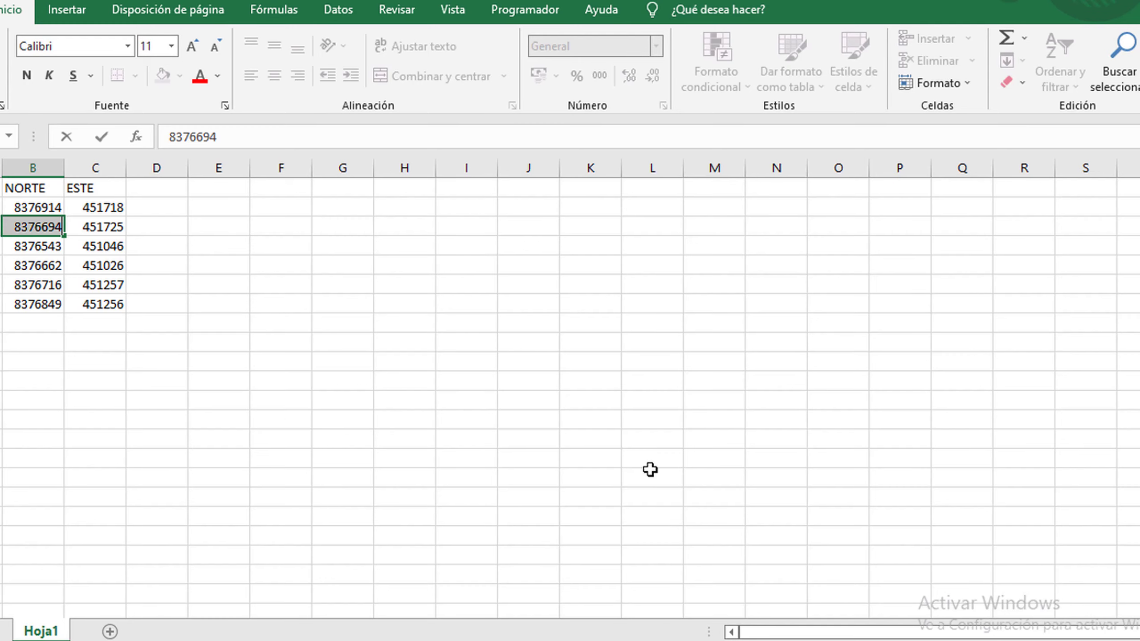
pyautogui.click(95, 243)
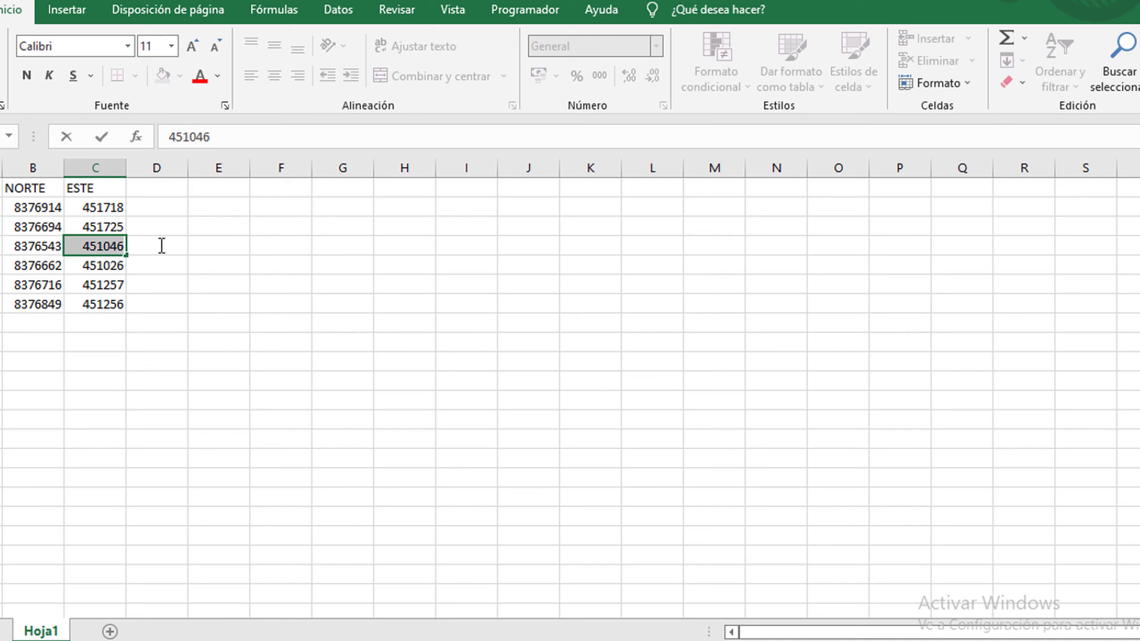
pyautogui.hotkey('alt', 'Tab')
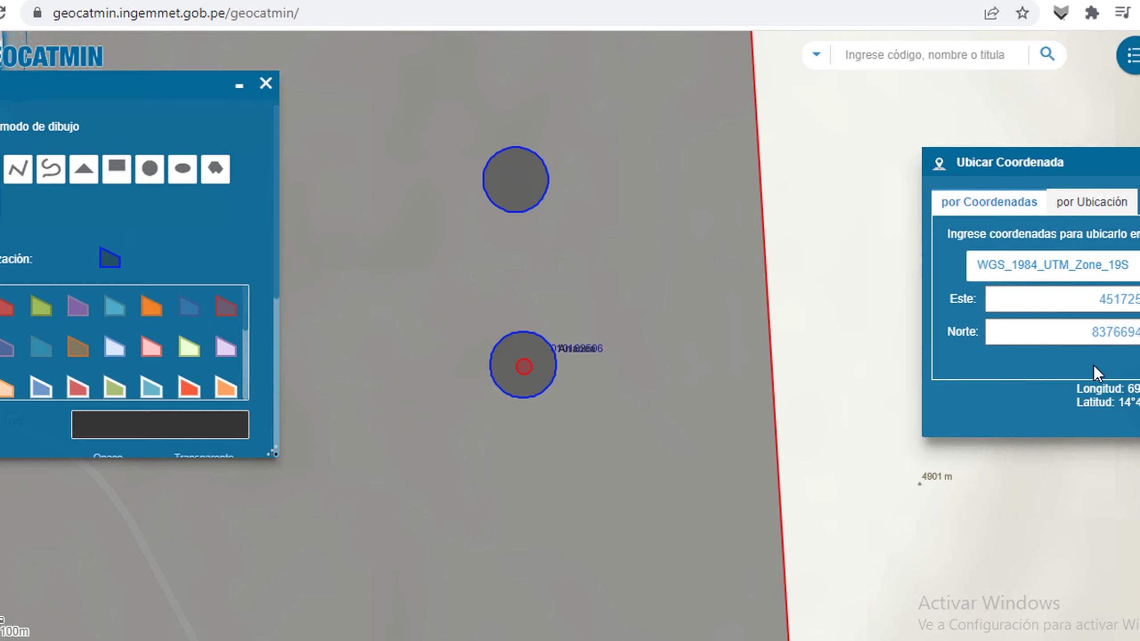
pyautogui.doubleClick(1117, 300)
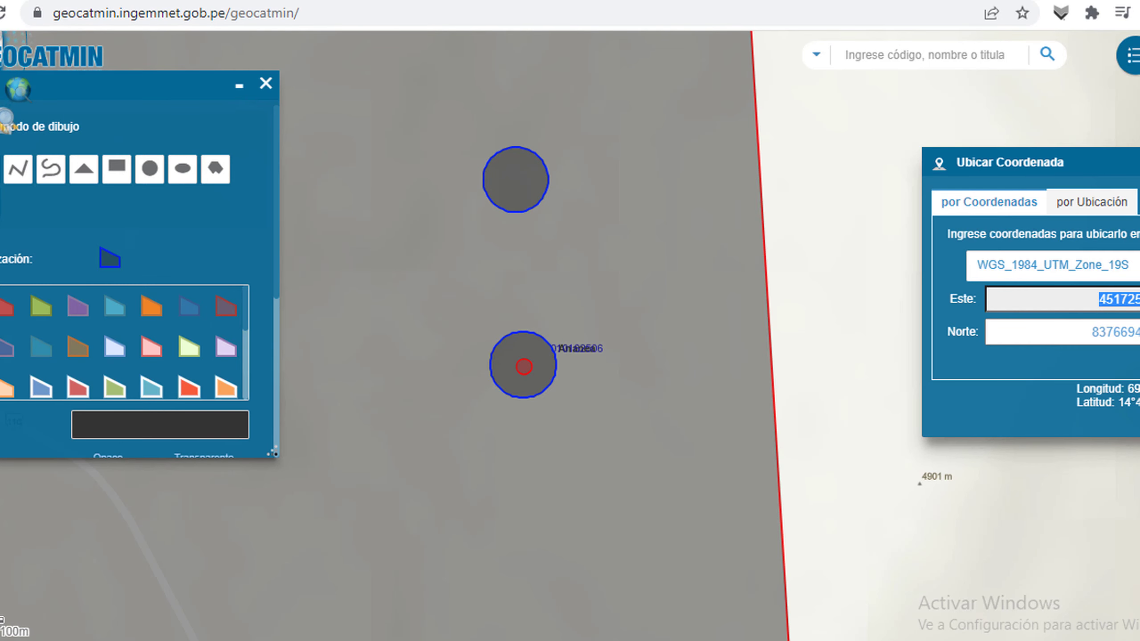
# Copy the third point's northing, 8376543, from Excel into GEOCATMIN's Norte coordinate and locate the point on the map.
pyautogui.hotkey('alt', 'Tab')
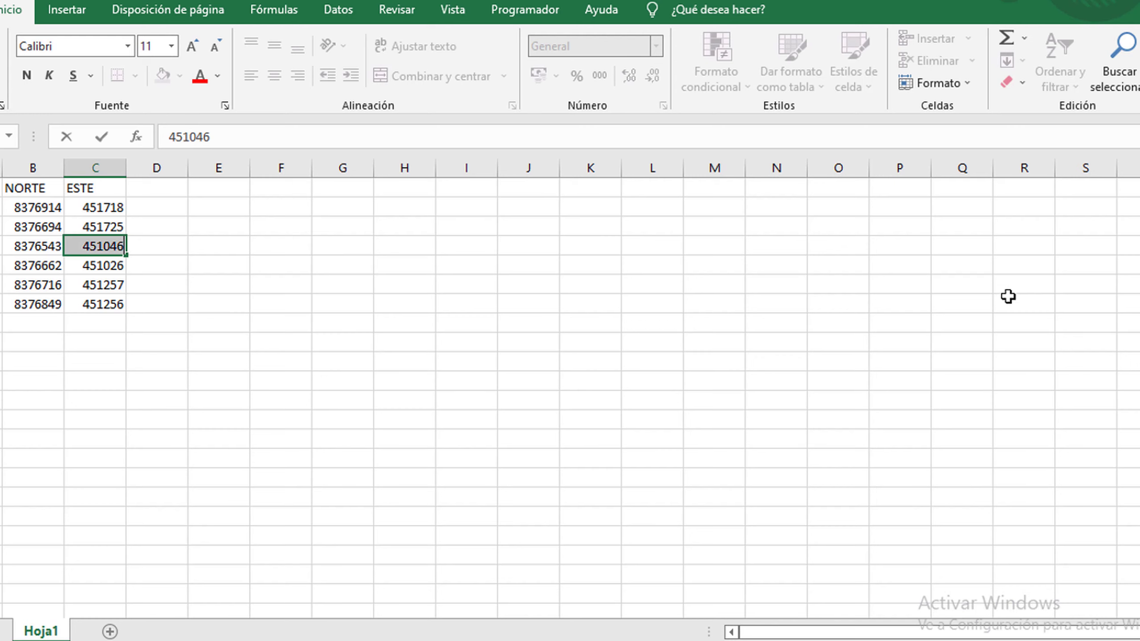
pyautogui.click(38, 248)
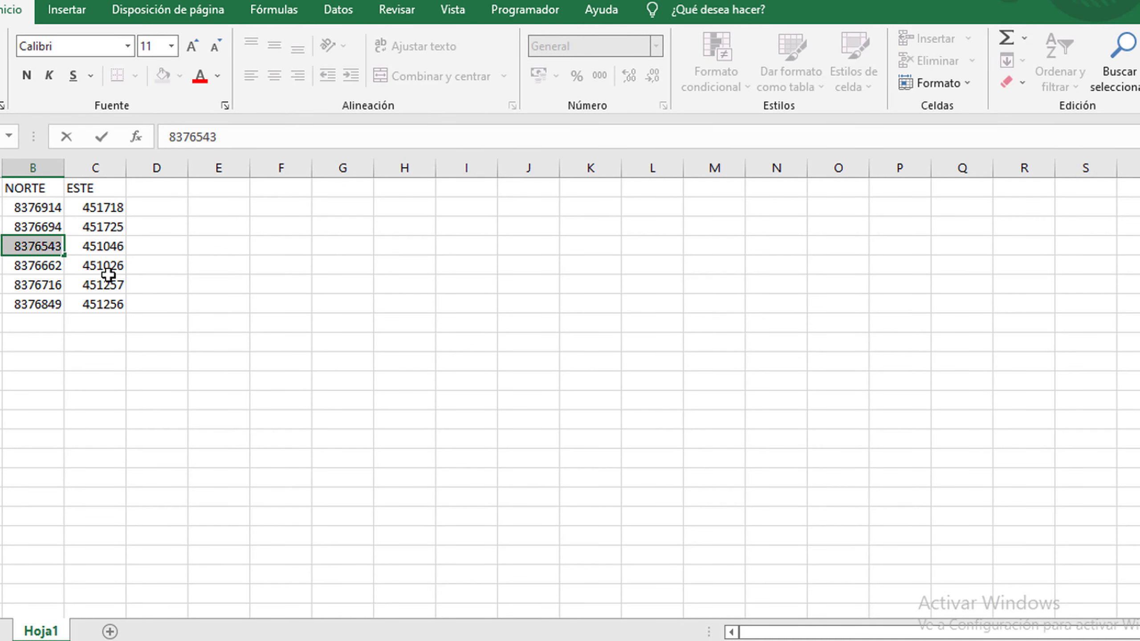
pyautogui.hotkey('alt', 'Tab')
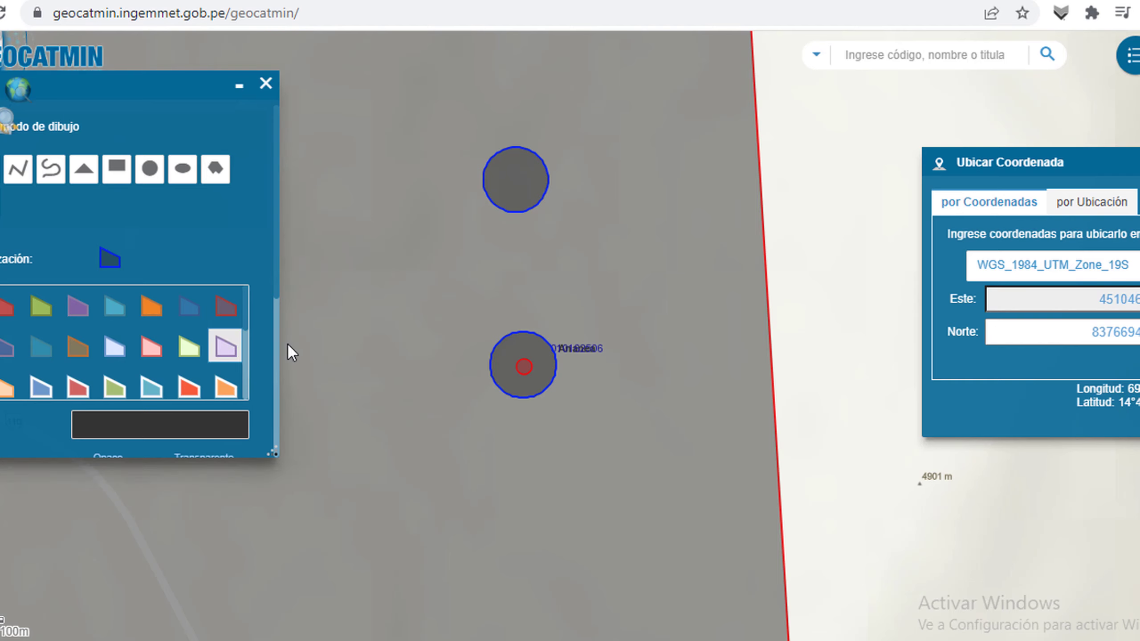
pyautogui.doubleClick(1013, 333)
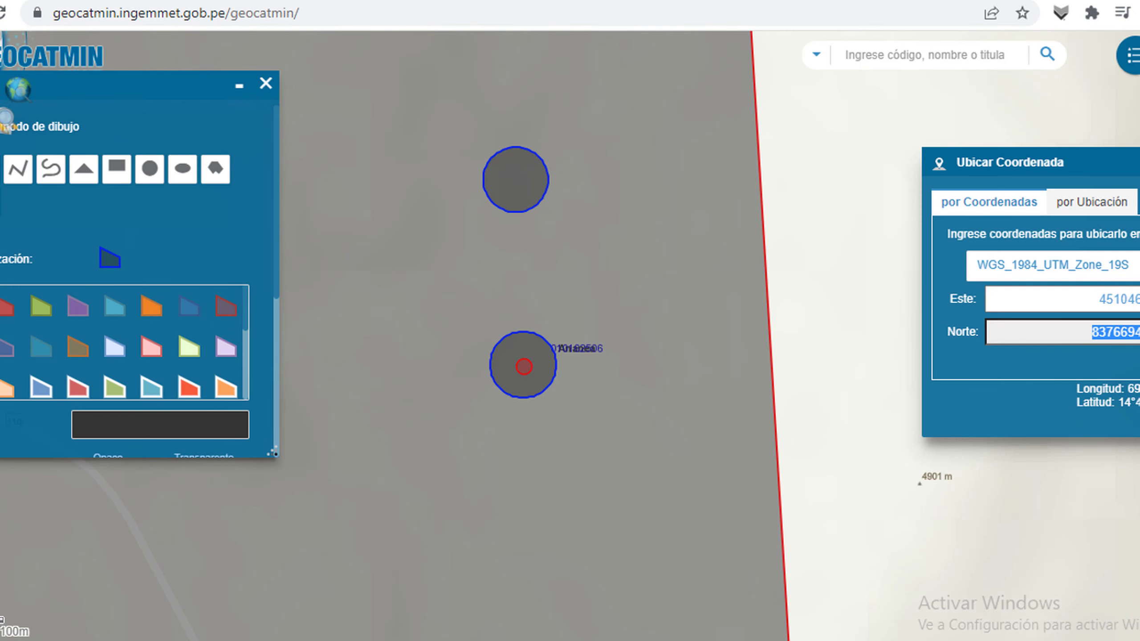
pyautogui.hotkey('ctrl', 'v')
pyautogui.click(1114, 336)
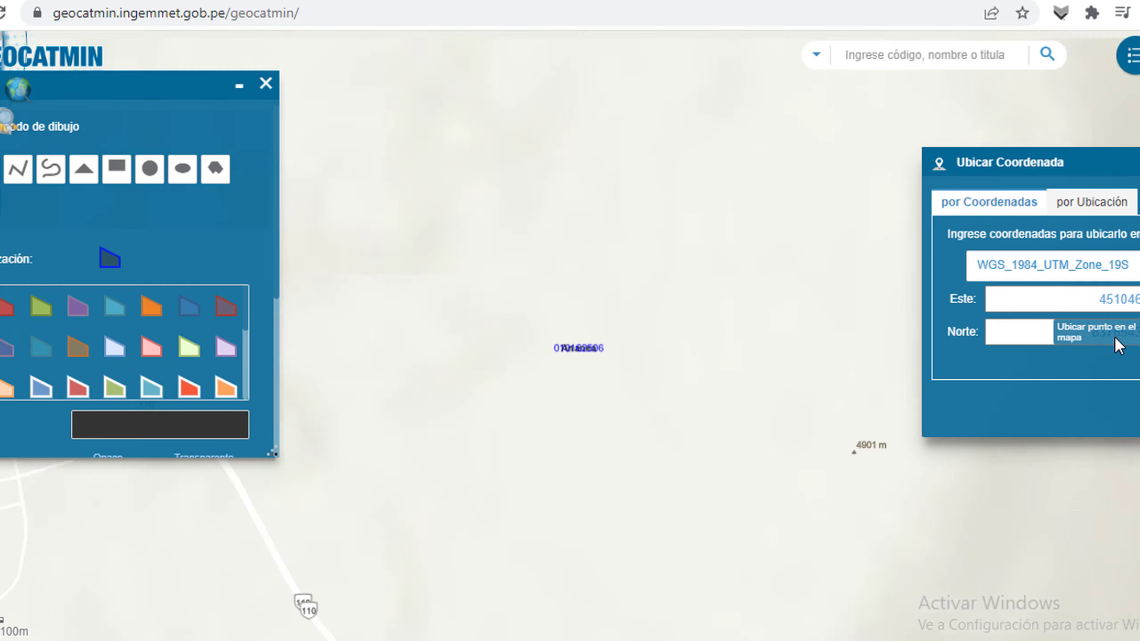
pyautogui.scroll(3, 572, 347)
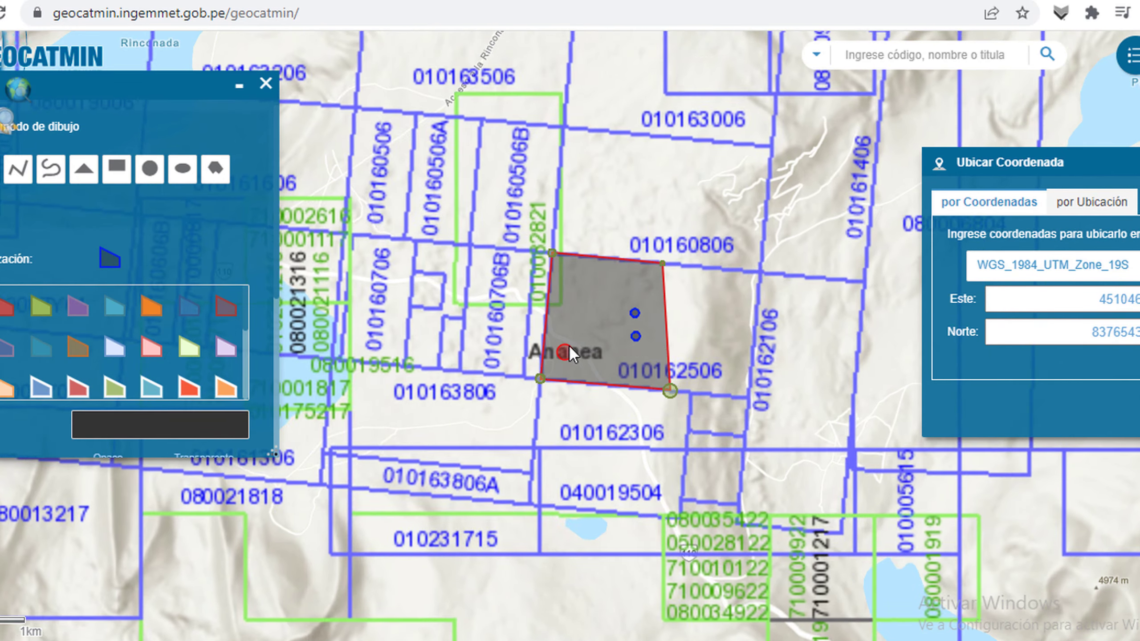
pyautogui.scroll(2, 578, 344)
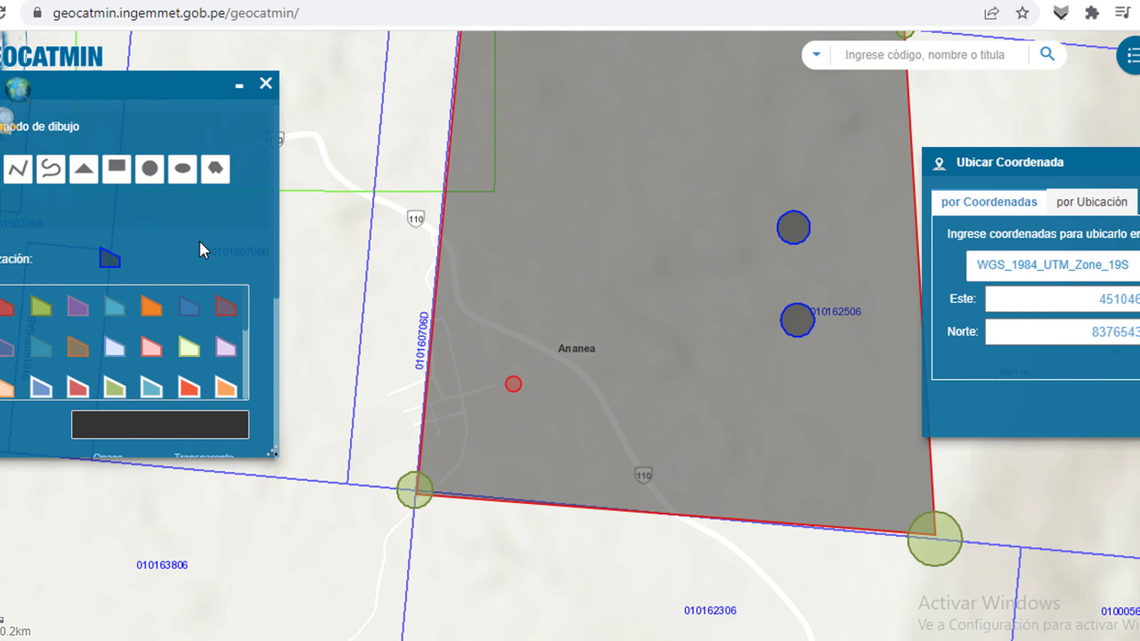
# Draw a small blue-outlined circle centred on the located third AREA 02 point.
pyautogui.click(149, 168)
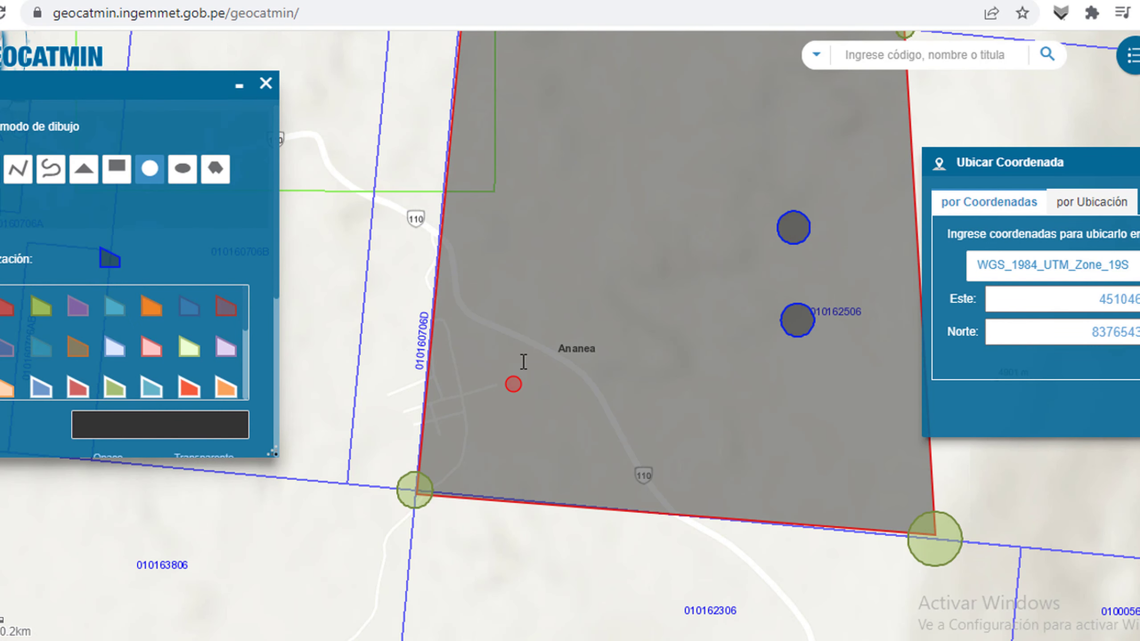
pyautogui.click(513, 384)
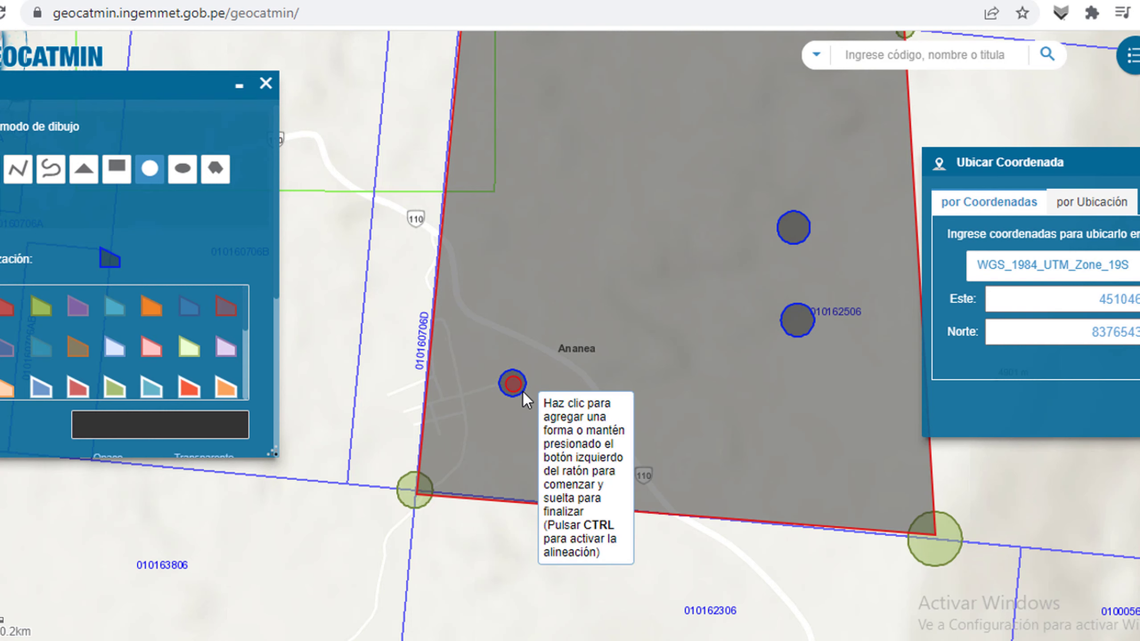
pyautogui.click(152, 171)
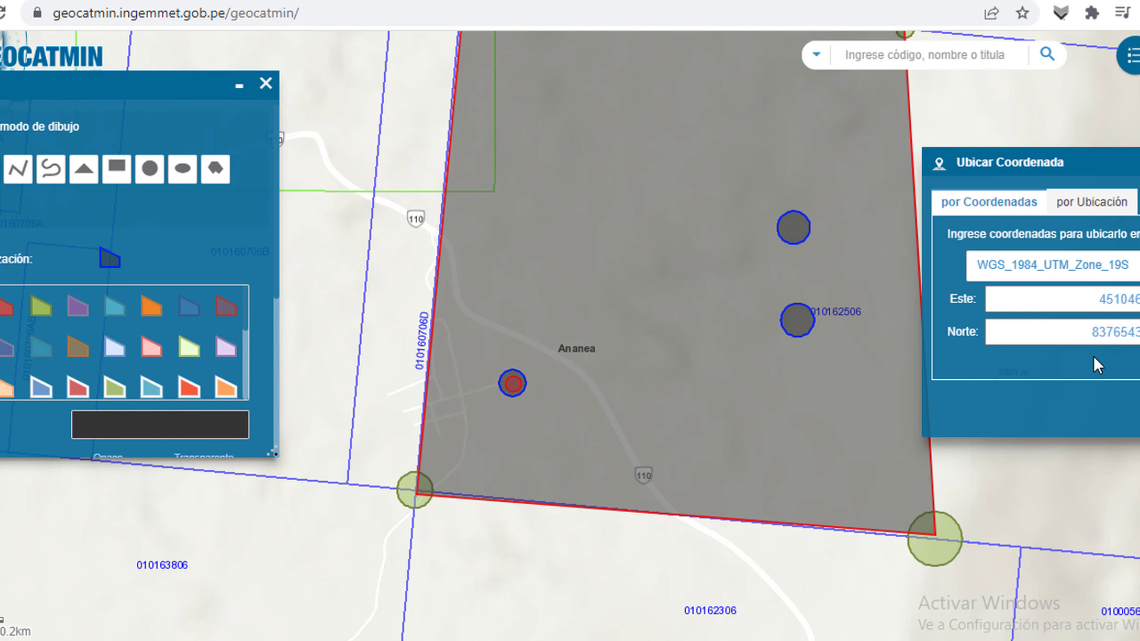
# Copy the fourth point's easting, 451026, from the Excel workbook and enter it as GEOCATMIN's Este coordinate.
pyautogui.hotkey('alt', 'Tab')
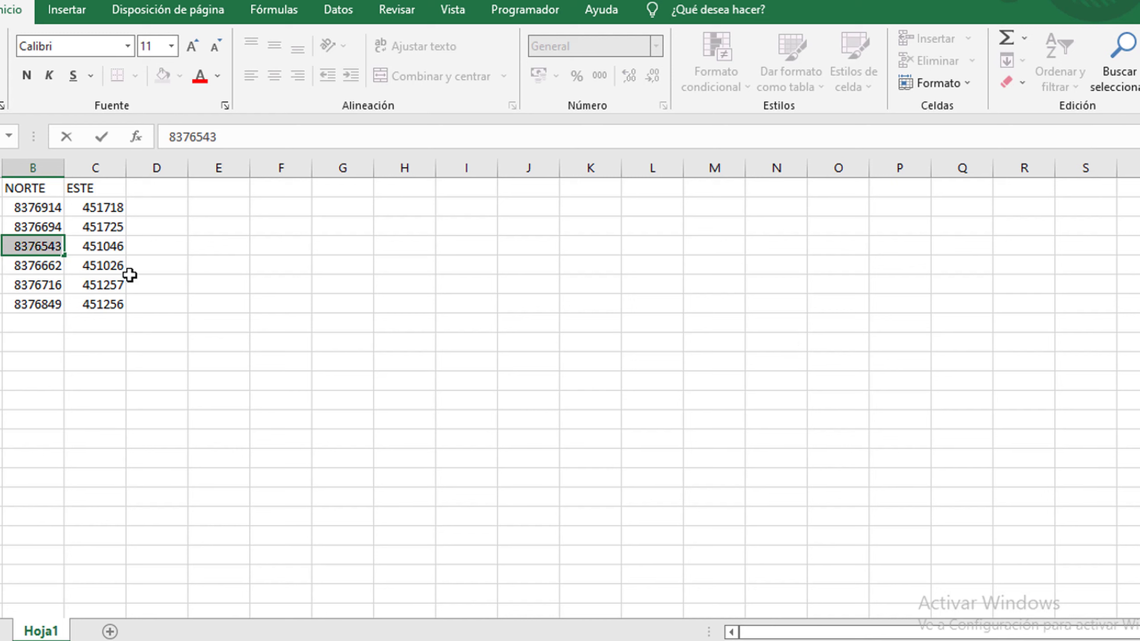
pyautogui.click(109, 265)
pyautogui.moveTo(117, 263); pyautogui.dragTo(126, 265)
pyautogui.hotkey('ctrl', 'c')
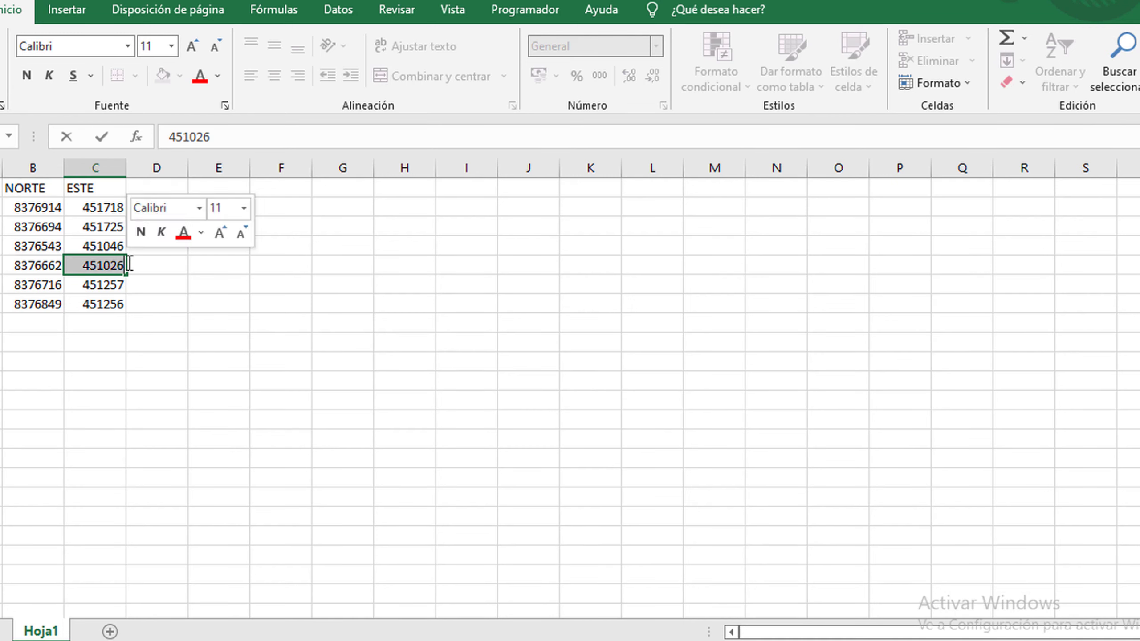
pyautogui.hotkey('alt', 'Tab')
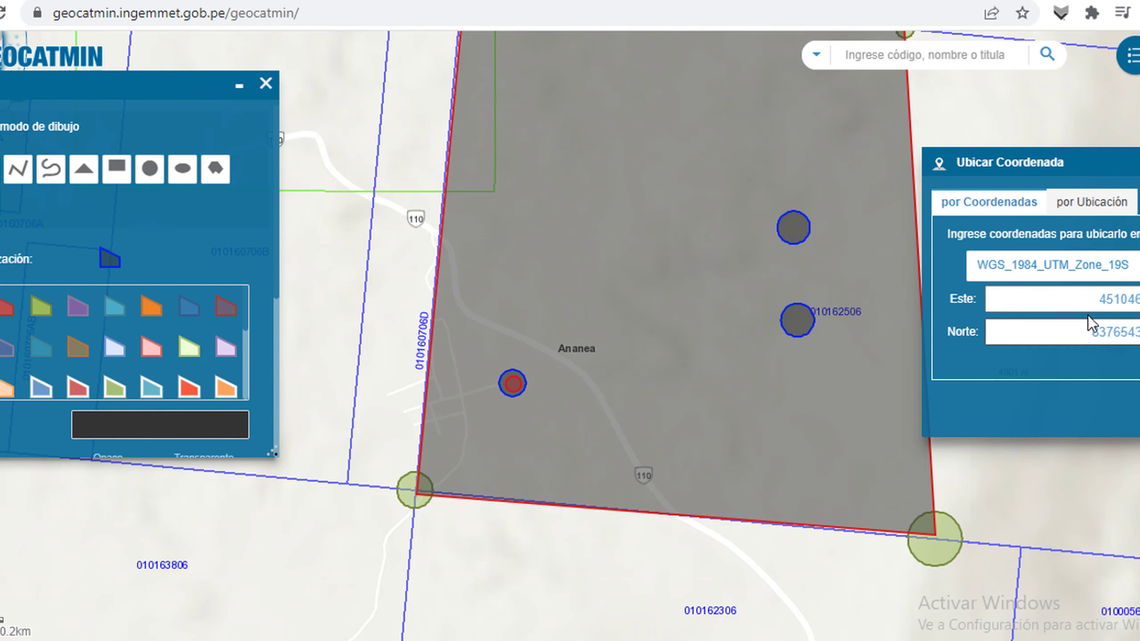
pyautogui.doubleClick(1095, 300)
pyautogui.hotkey('ctrl', 'v')
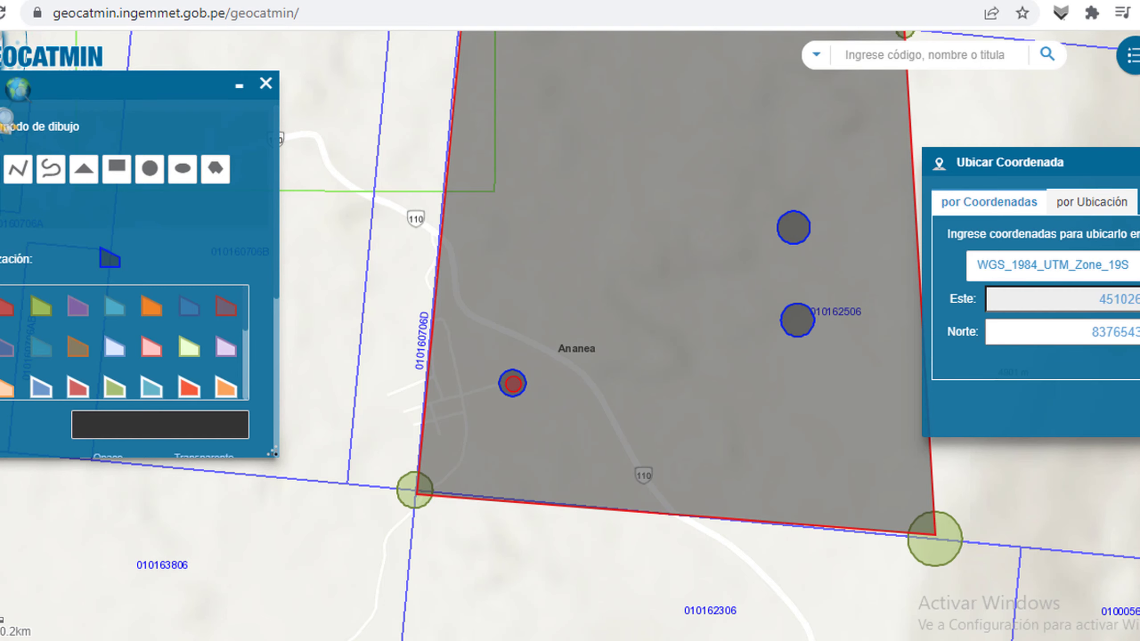
# Copy the fourth point's northing, 8376662, from Excel into GEOCATMIN's Norte coordinate and locate the point on the map.
pyautogui.hotkey('alt', 'Tab')
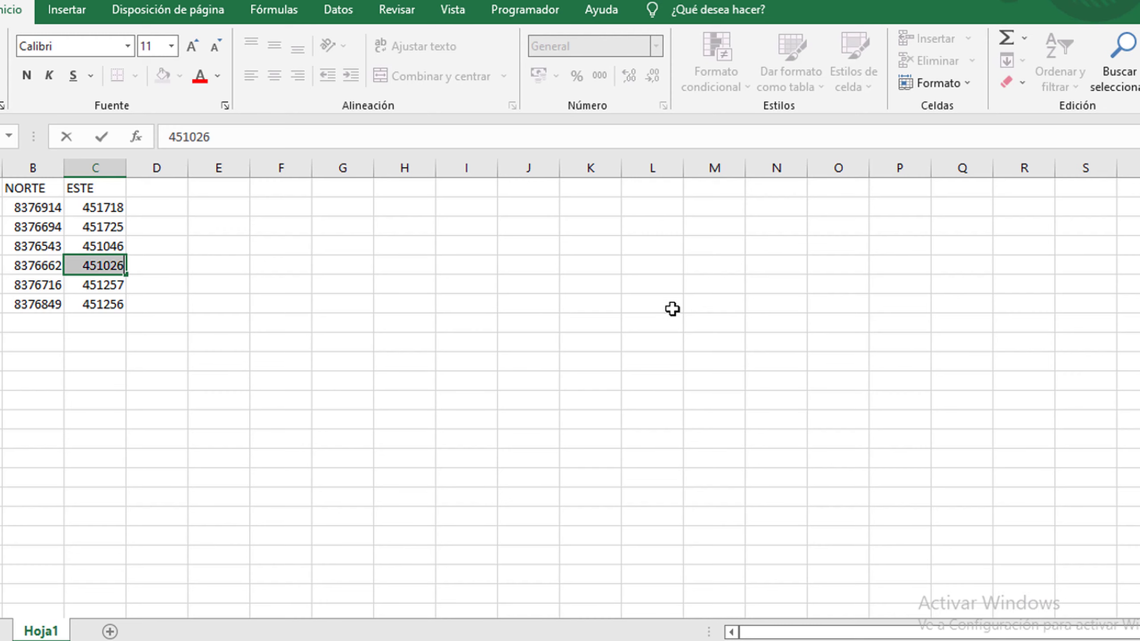
pyautogui.click(35, 266)
pyautogui.doubleClick(35, 266)
pyautogui.moveTo(12, 265); pyautogui.dragTo(105, 265)
pyautogui.hotkey('ctrl', 'c')
pyautogui.hotkey('alt', 'Tab')
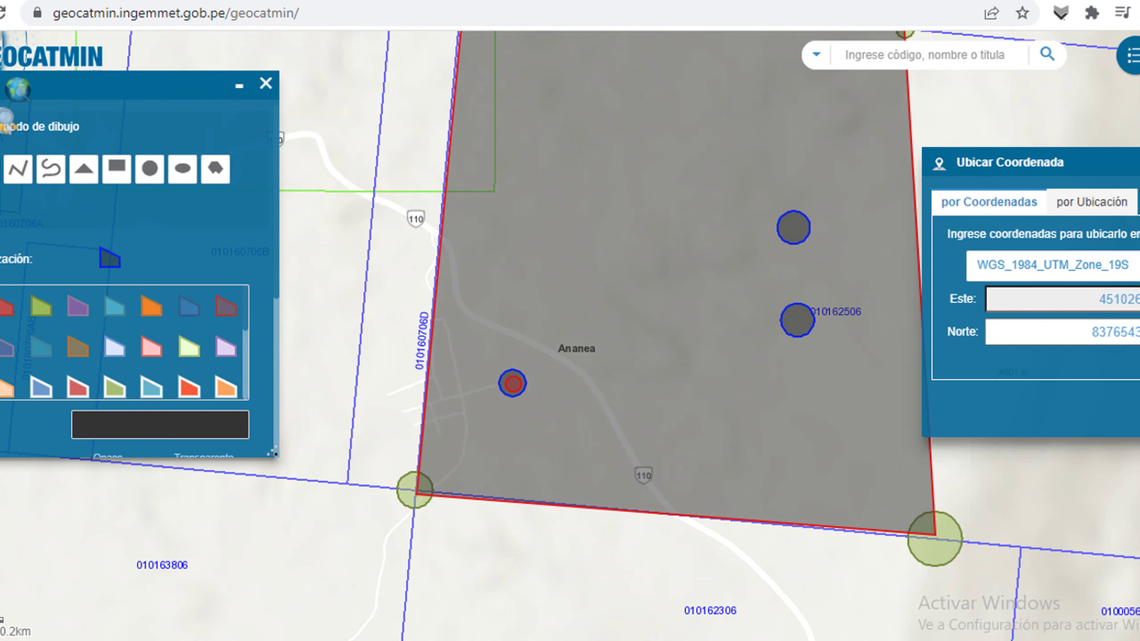
pyautogui.doubleClick(1093, 332)
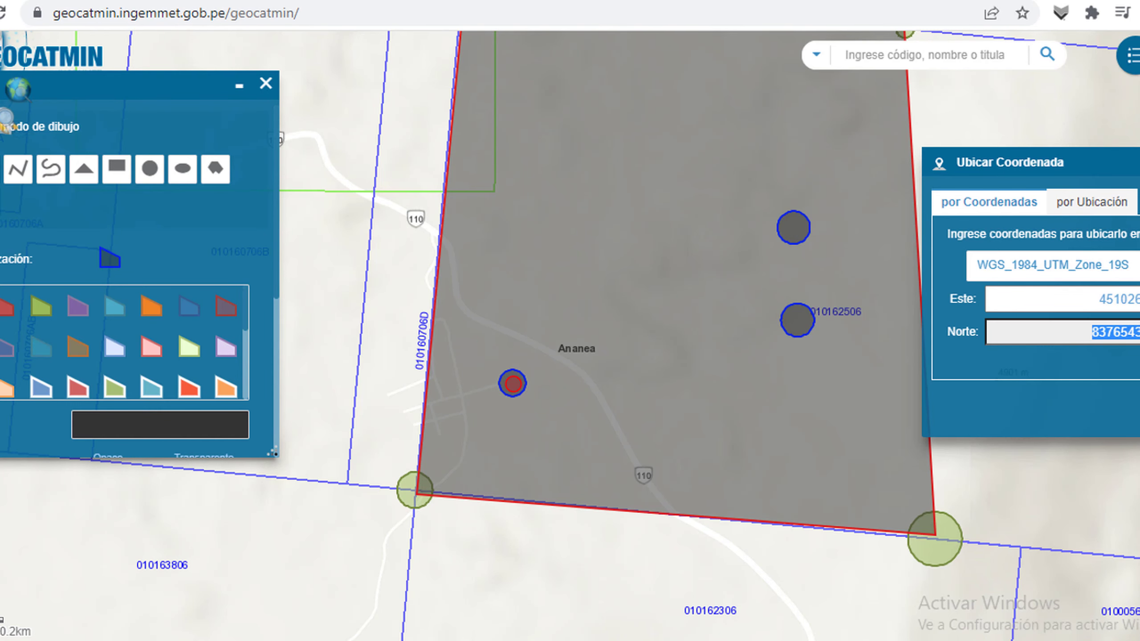
pyautogui.hotkey('ctrl', 'v')
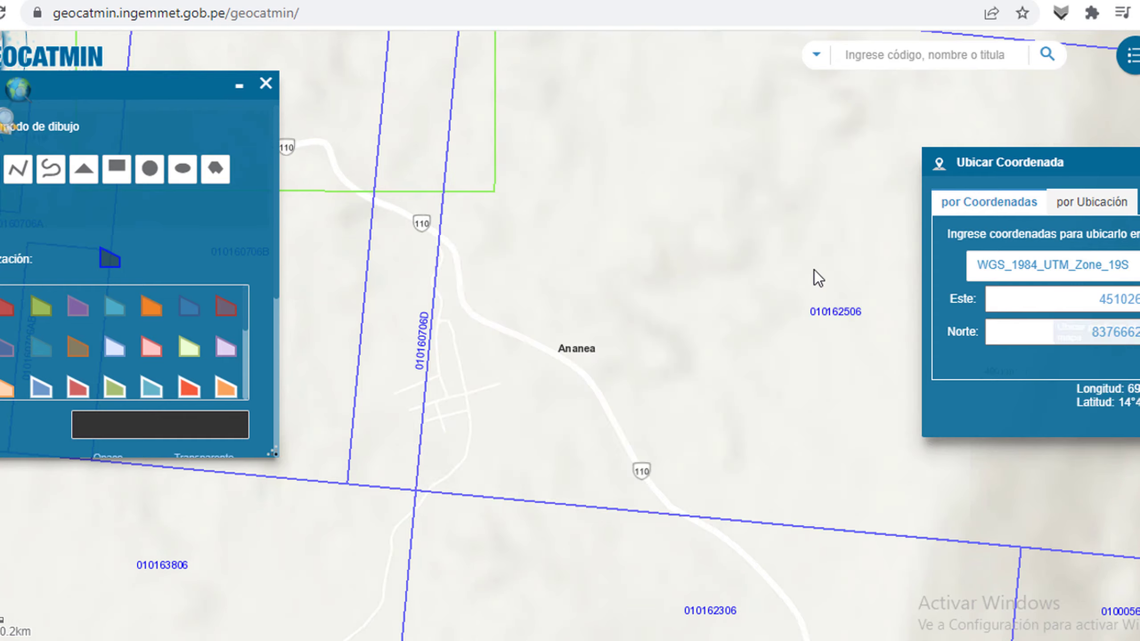
# Draw a small blue-outlined circle centred on the located fourth AREA 02 point.
pyautogui.scroll(-3, 814, 271)
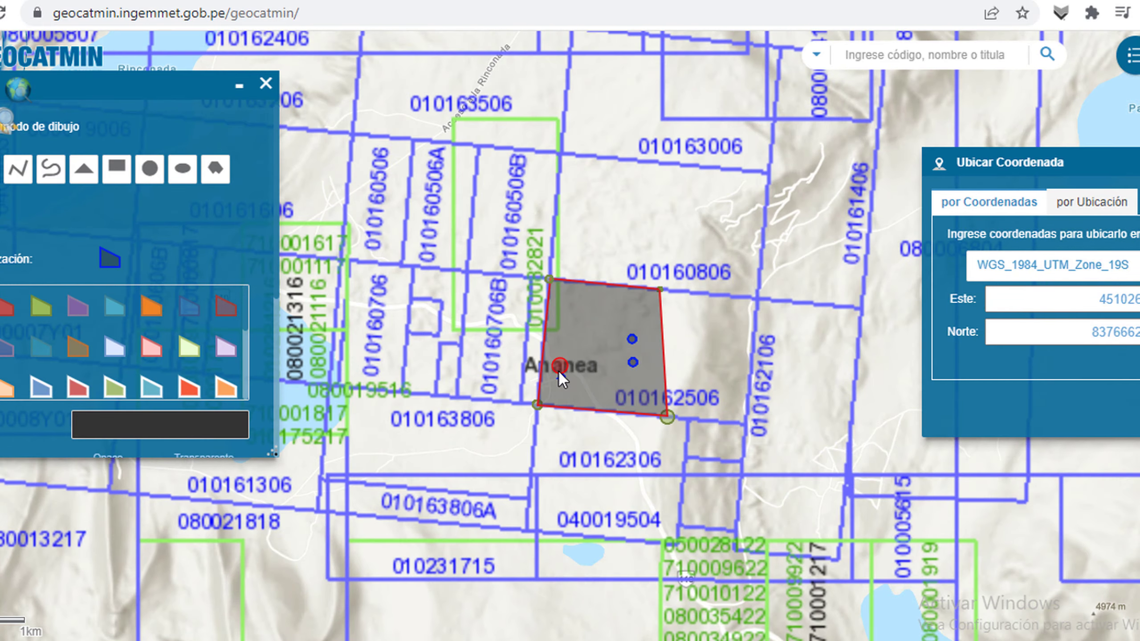
pyautogui.scroll(3, 559, 371)
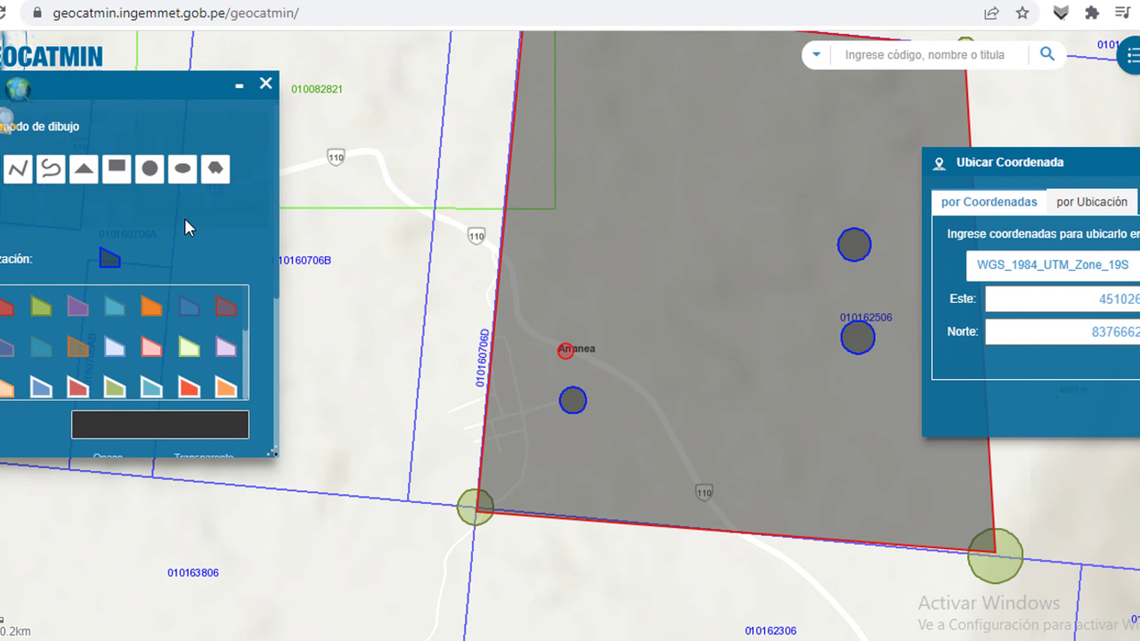
pyautogui.click(148, 175)
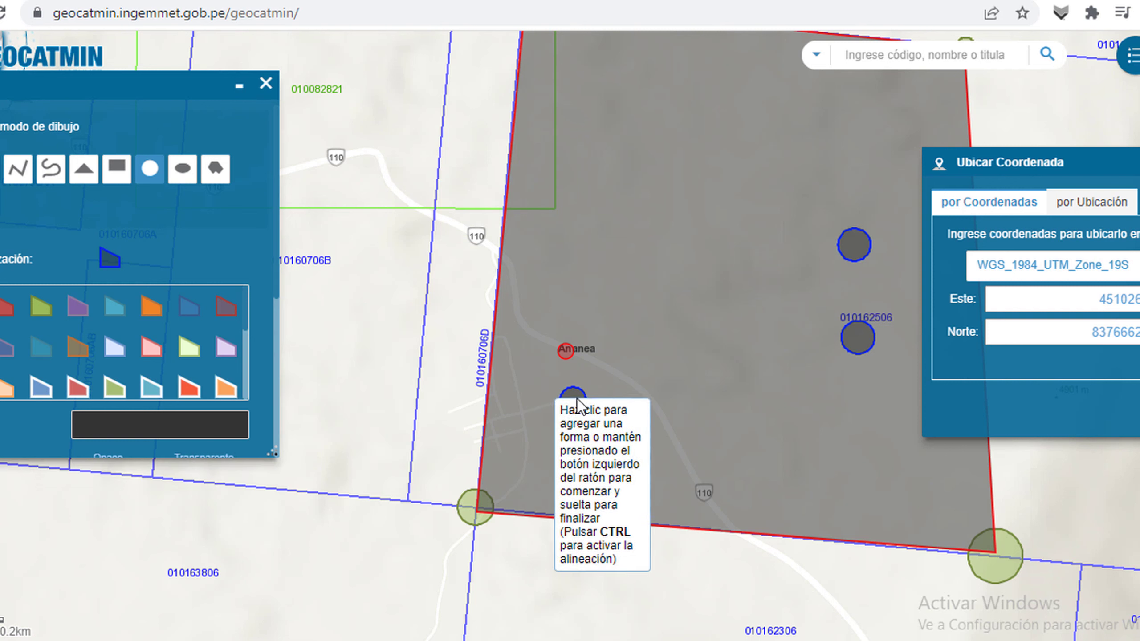
pyautogui.click(563, 348)
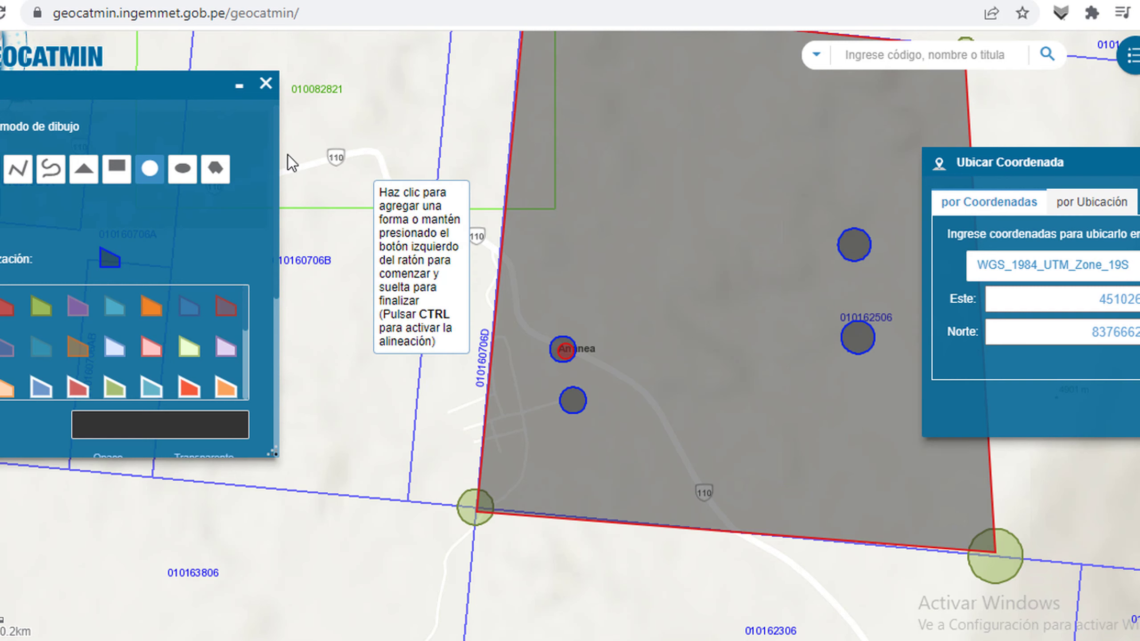
pyautogui.click(151, 169)
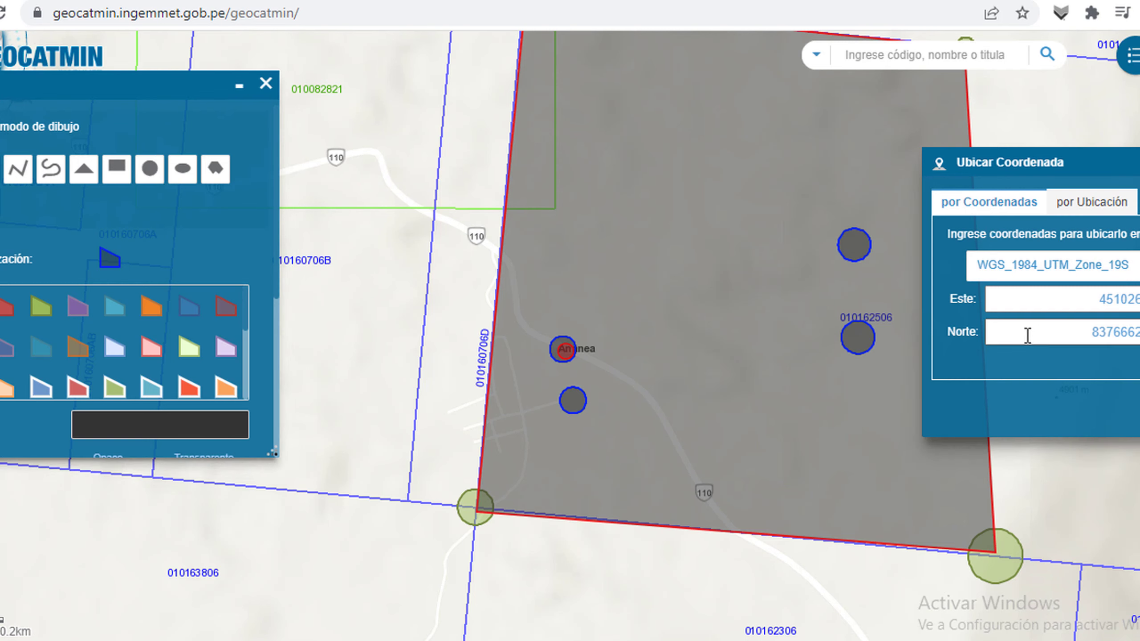
# Copy the fifth point's easting, 451257, from the Excel workbook and enter it as GEOCATMIN's Este coordinate.
pyautogui.hotkey('alt', 'Tab')
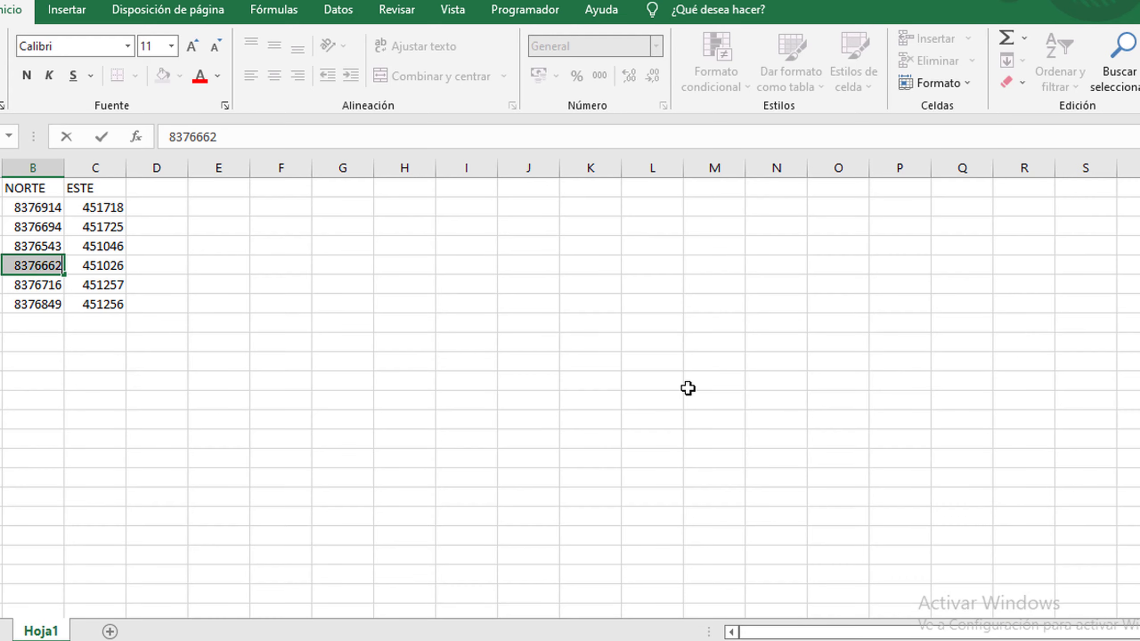
pyautogui.doubleClick(96, 286)
pyautogui.moveTo(85, 285); pyautogui.dragTo(153, 285)
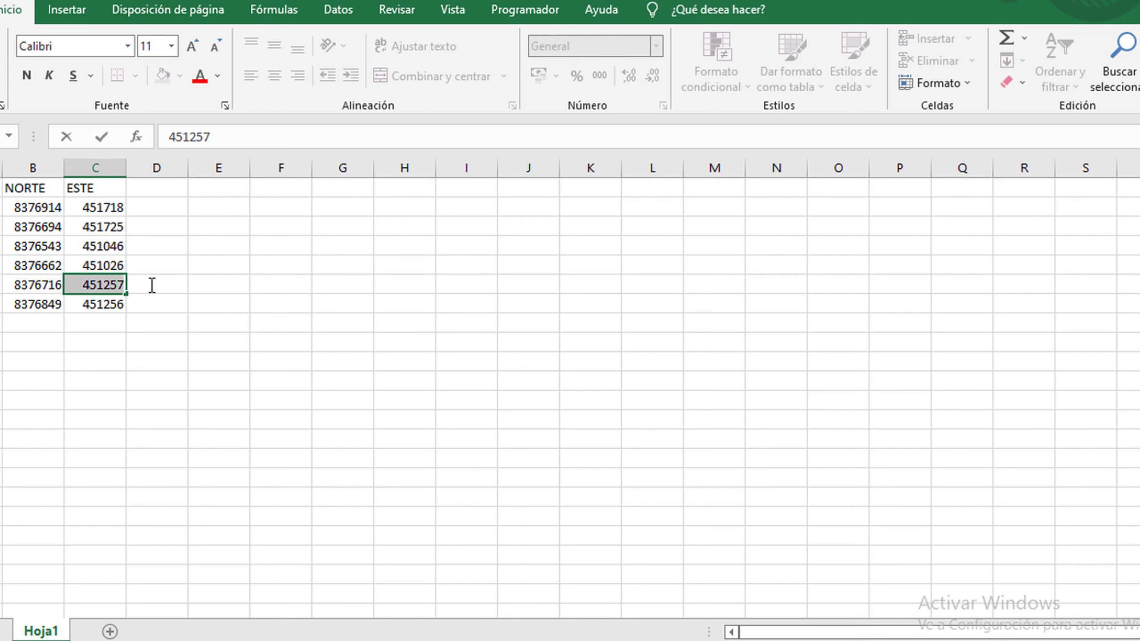
pyautogui.hotkey('ctrl', 'c')
pyautogui.hotkey('alt', 'Tab')
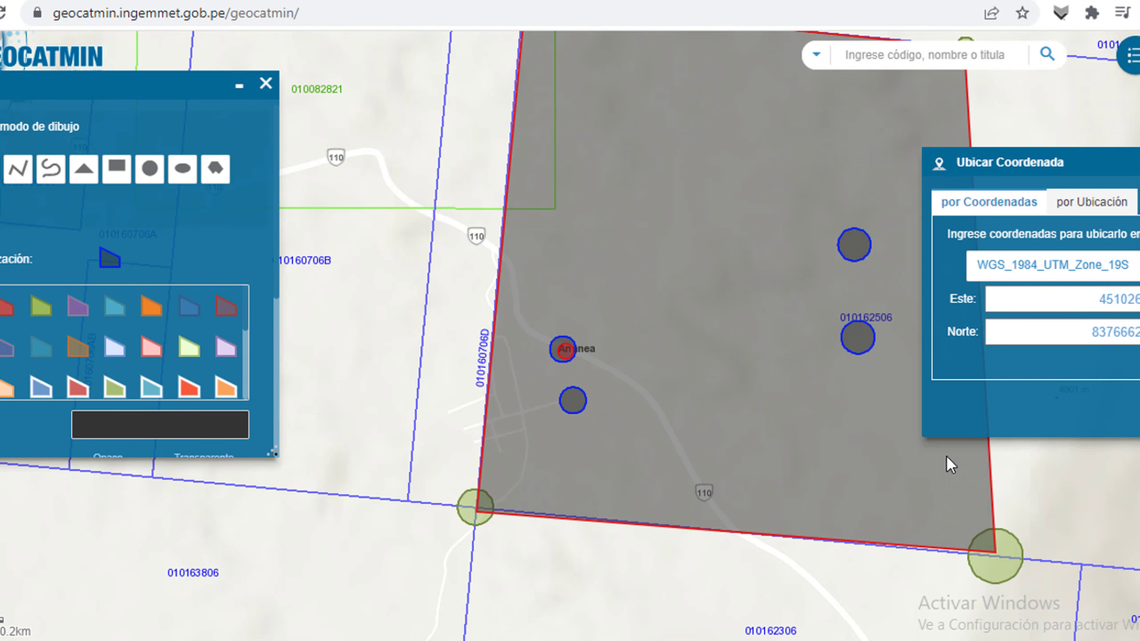
pyautogui.click(1098, 299)
pyautogui.hotkey('ctrl', 'a')
pyautogui.hotkey('ctrl', 'v')
# Copy the fifth point's northing, 8376716, from Excel into GEOCATMIN's Norte coordinate and locate the point on the map.
pyautogui.hotkey('alt', 'Tab')
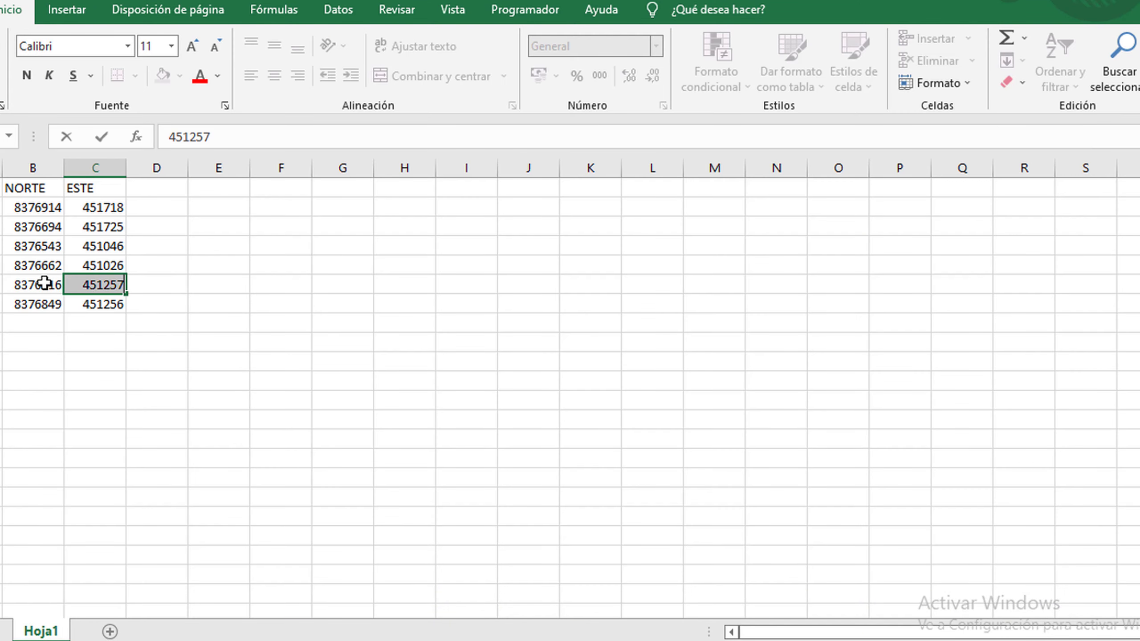
pyautogui.doubleClick(30, 283)
pyautogui.doubleClick(30, 278)
pyautogui.hotkey('alt', 'Tab')
pyautogui.click(1086, 332)
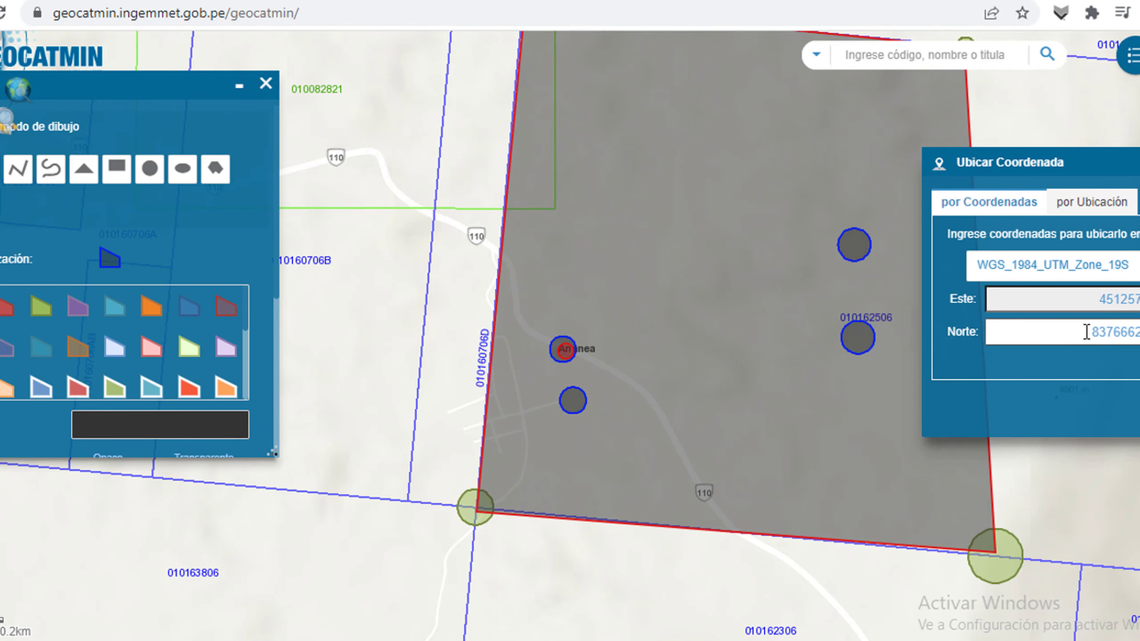
pyautogui.press('Tab')
pyautogui.hotkey('ctrl', 'v')
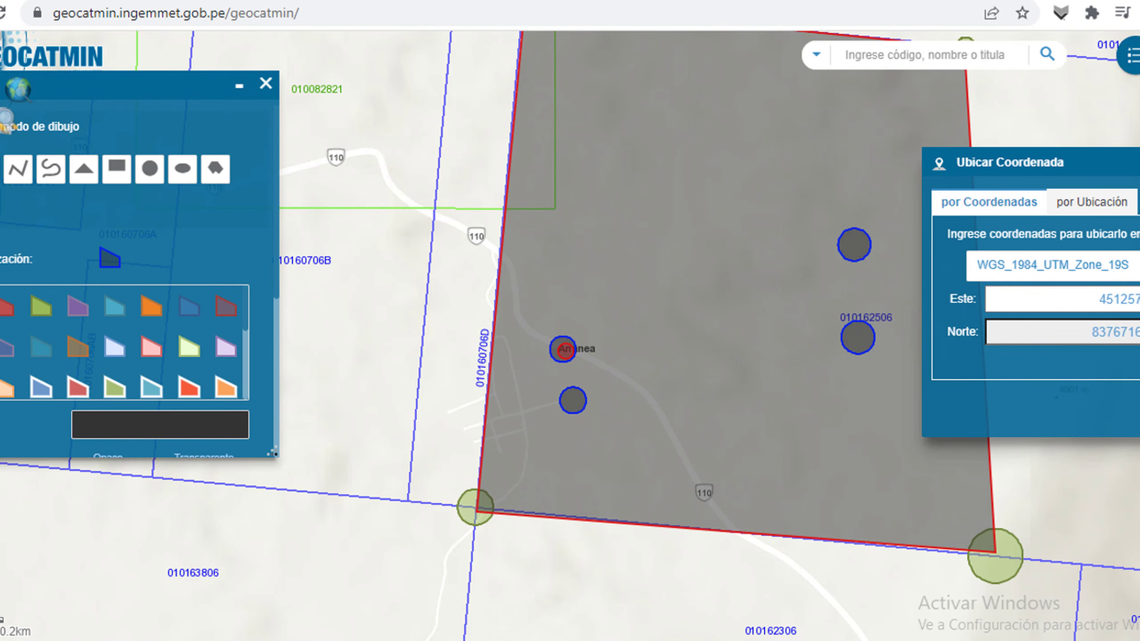
pyautogui.press('Return')
# Draw a small blue-outlined circle centred on the located fifth AREA 02 point.
pyautogui.scroll(4, 588, 342)
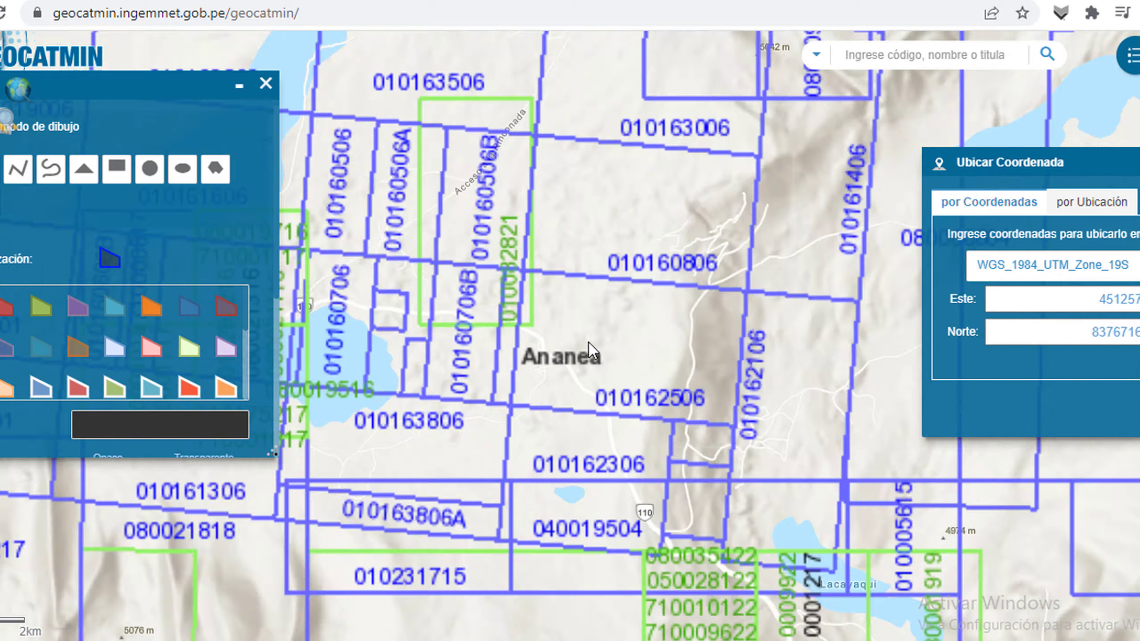
pyautogui.scroll(1, 550, 369)
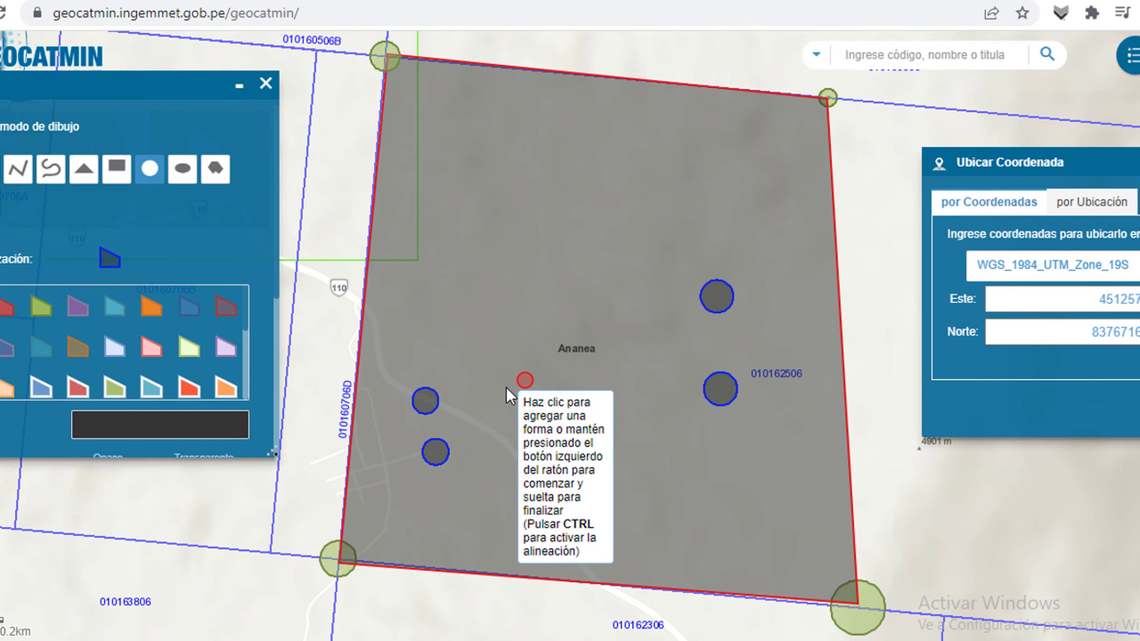
pyautogui.click(525, 381)
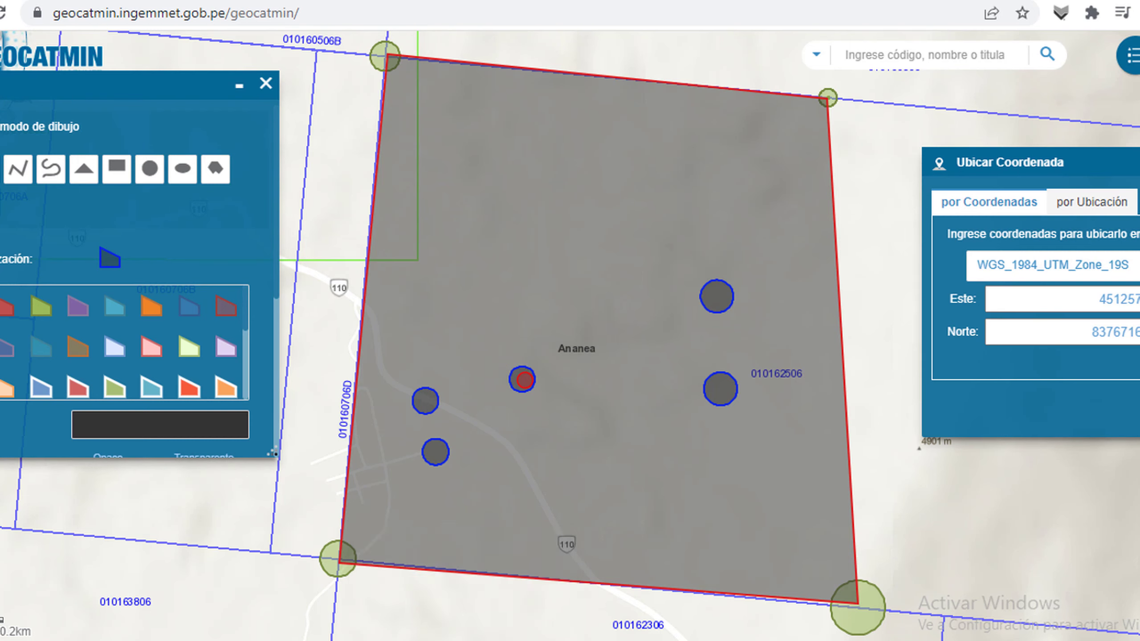
# Copy the sixth point's easting, 451256, from the Excel workbook and enter it as GEOCATMIN's Este coordinate.
pyautogui.hotkey('alt', 'Tab')
pyautogui.click(102, 302)
pyautogui.doubleClick(110, 304)
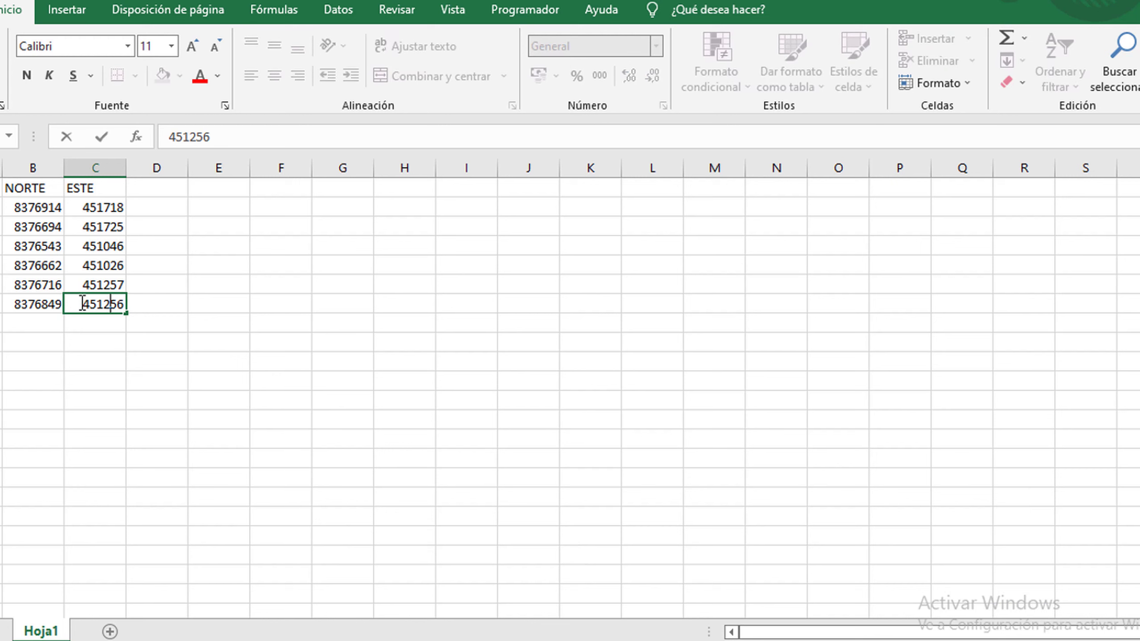
pyautogui.moveTo(82, 304); pyautogui.dragTo(125, 304)
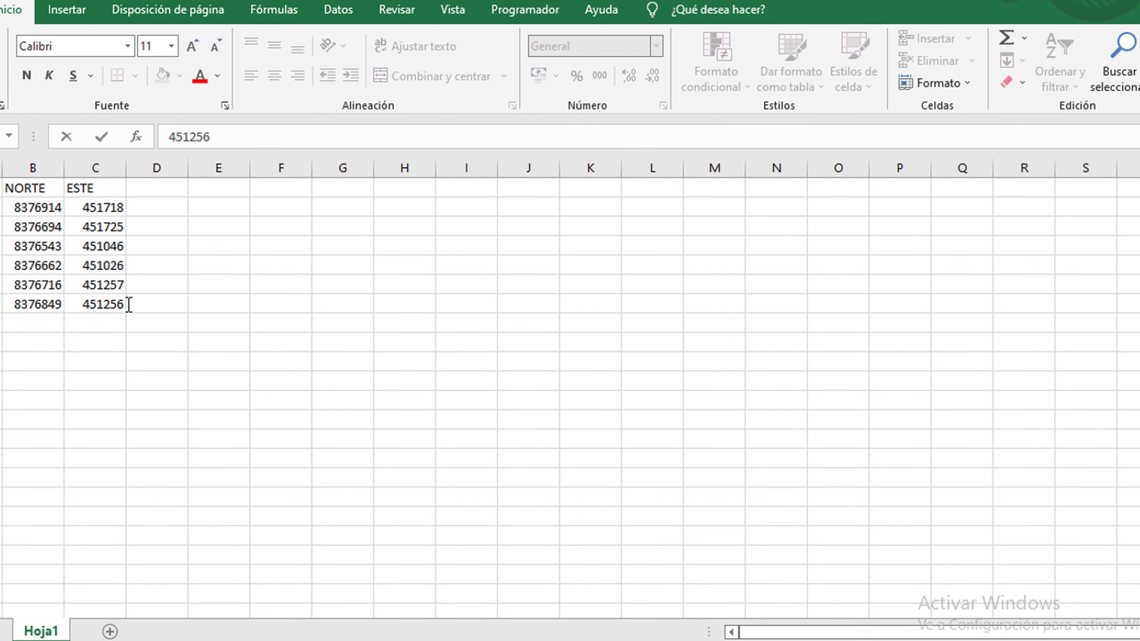
pyautogui.hotkey('alt', 'Tab')
pyautogui.doubleClick(1117, 299)
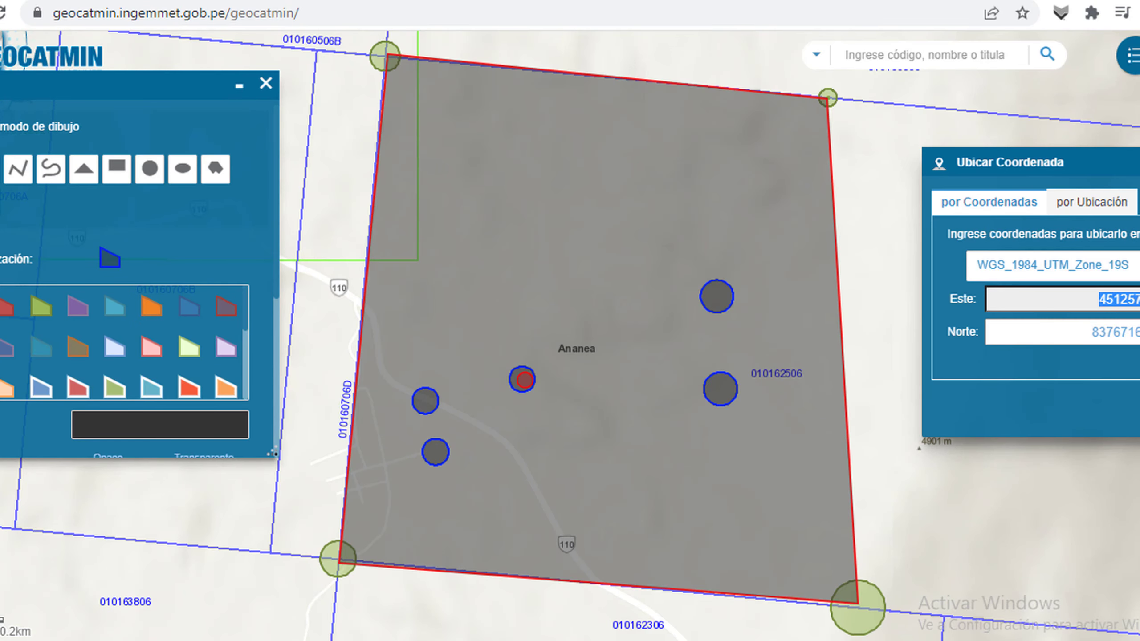
pyautogui.hotkey('ctrl', 'v')
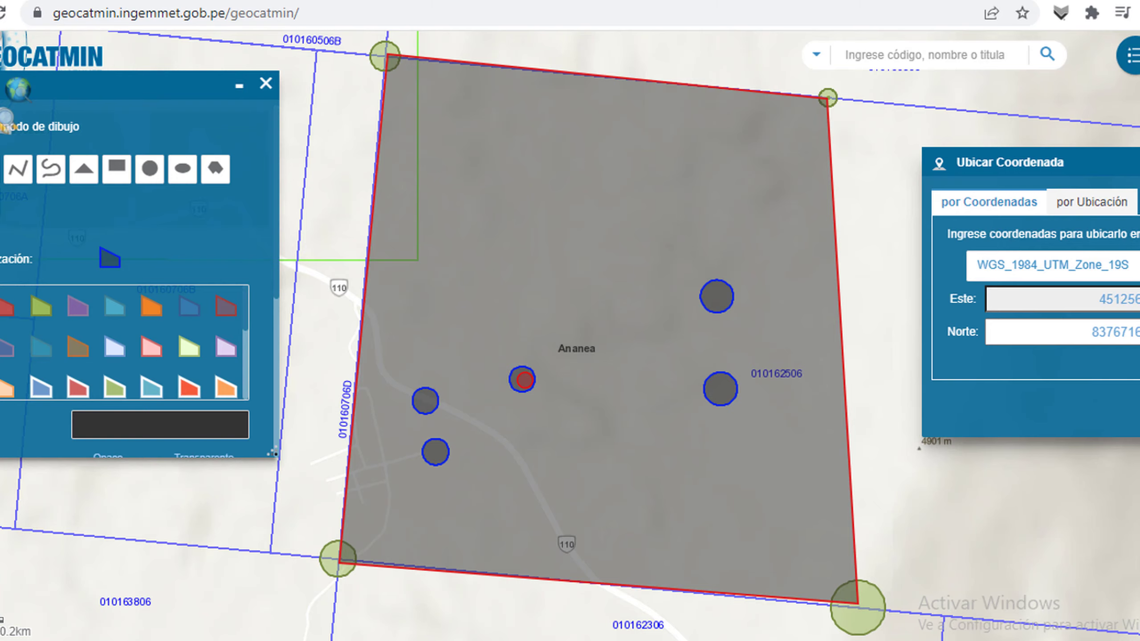
# Copy the sixth point's northing, 8376849, from Excel into GEOCATMIN's Norte coordinate and locate the point on the map.
pyautogui.hotkey('alt', 'Tab')
pyautogui.click(45, 304)
pyautogui.doubleClick(23, 305)
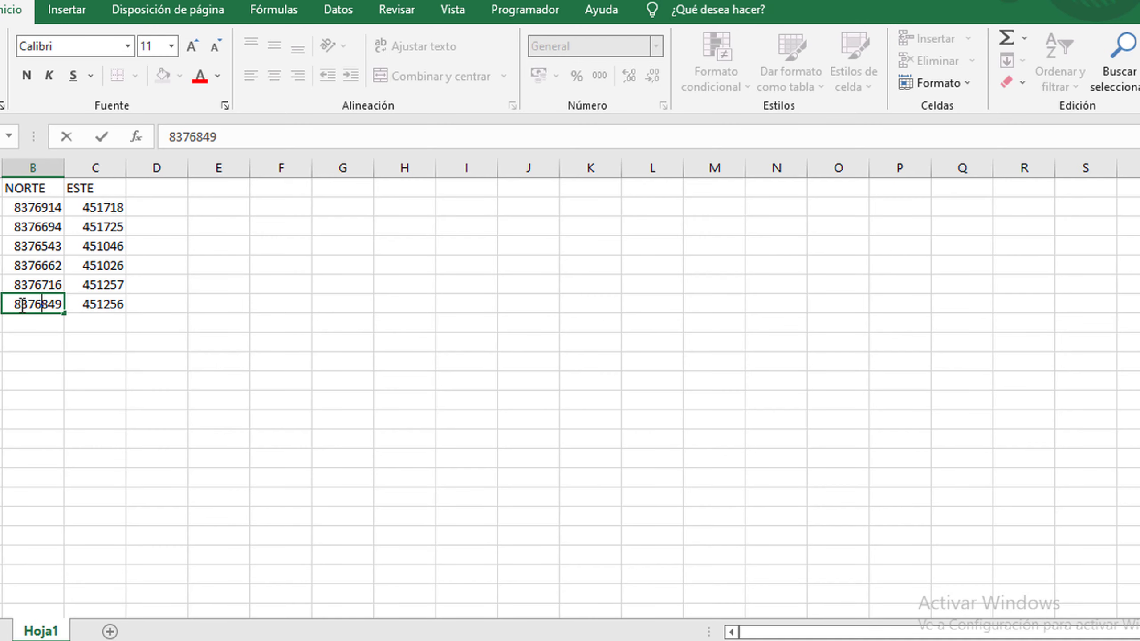
pyautogui.moveTo(13, 306); pyautogui.dragTo(72, 308)
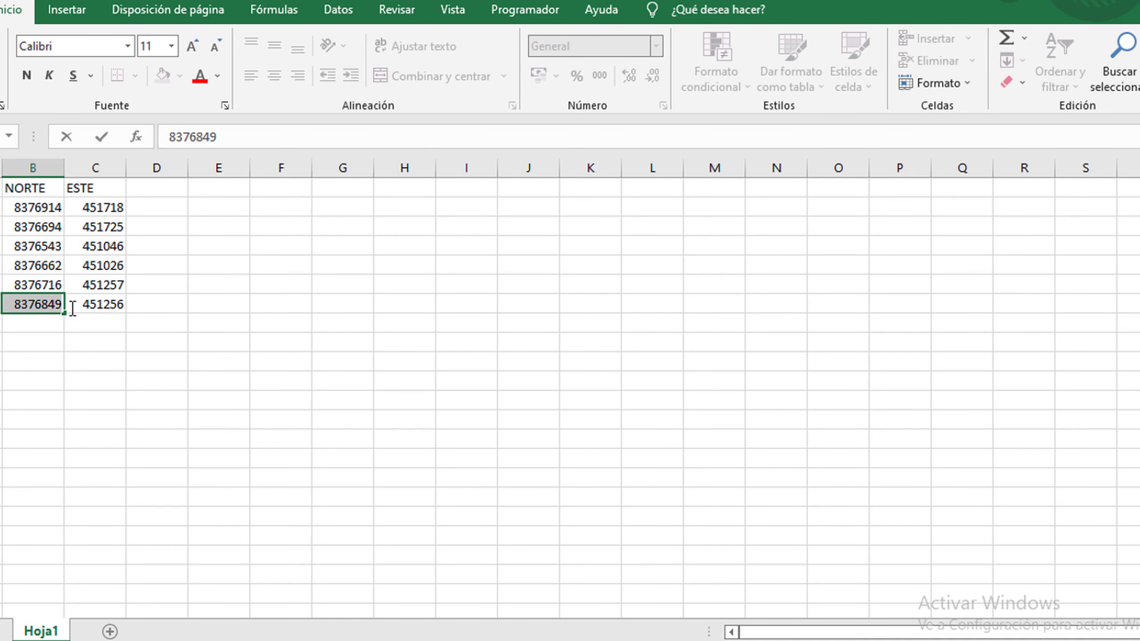
pyautogui.hotkey('alt', 'Tab')
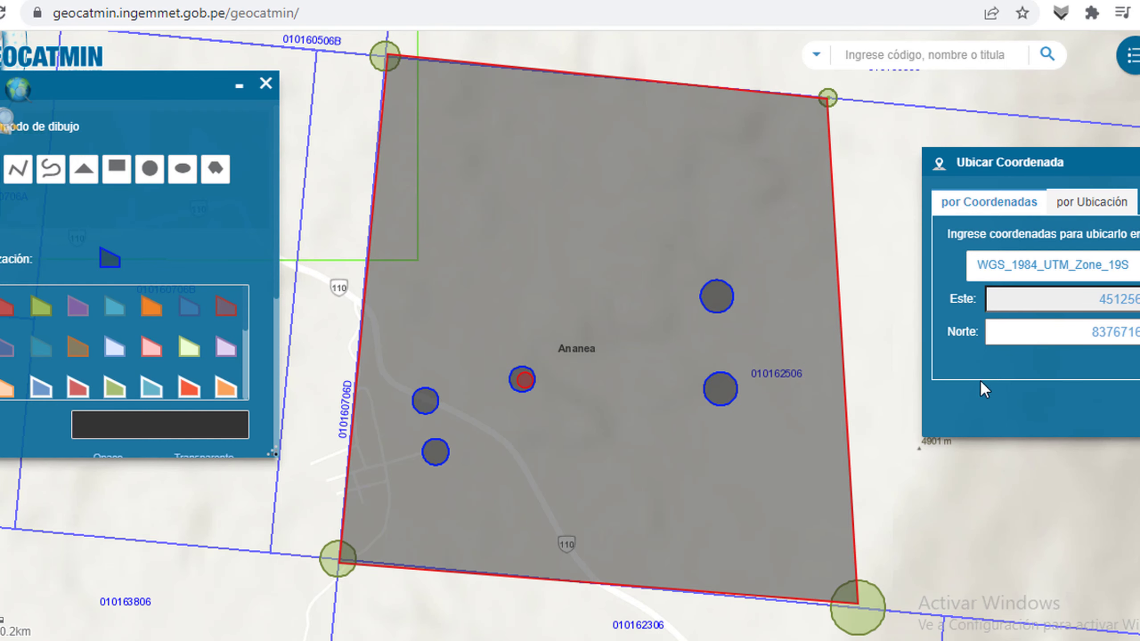
pyautogui.moveTo(1032, 332); pyautogui.dragTo(1139, 332)
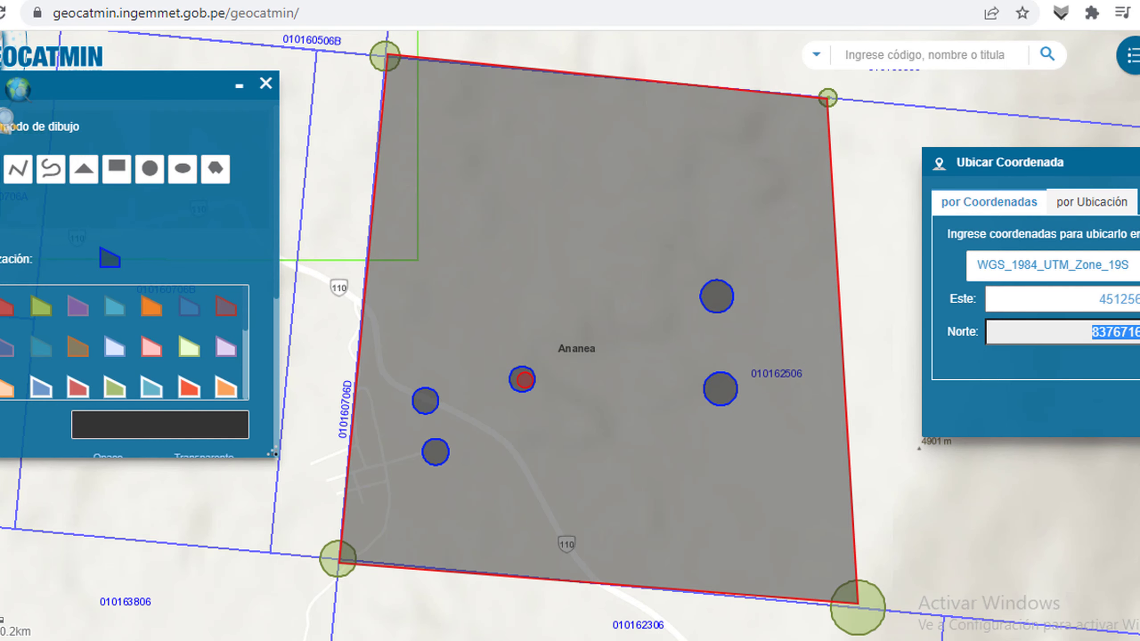
pyautogui.hotkey('ctrl', 'v')
pyautogui.press('Return')
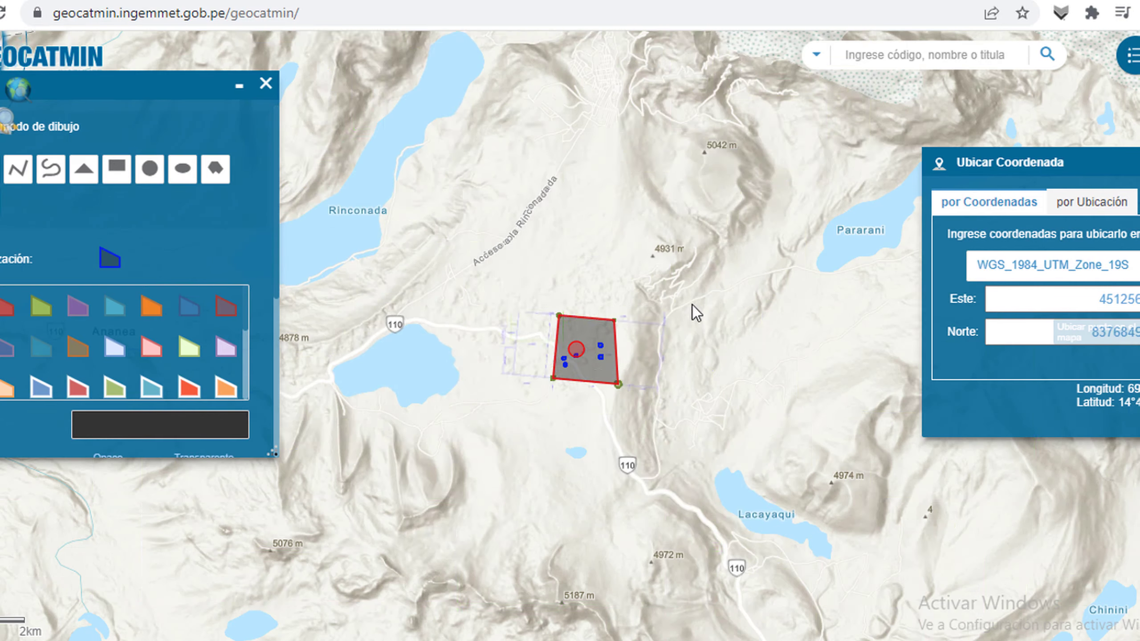
# Draw a small blue-outlined circle centred on the located sixth AREA 02 point and end the circle drawing mode.
pyautogui.click(147, 170)
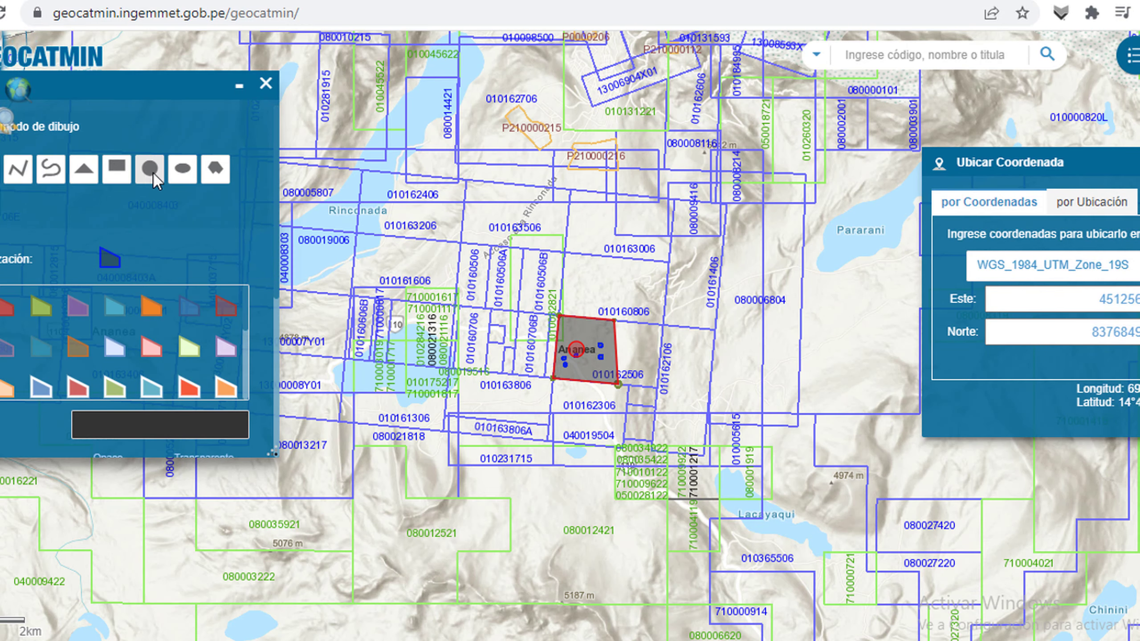
pyautogui.scroll(2, 588, 355)
pyautogui.scroll(1, 588, 353)
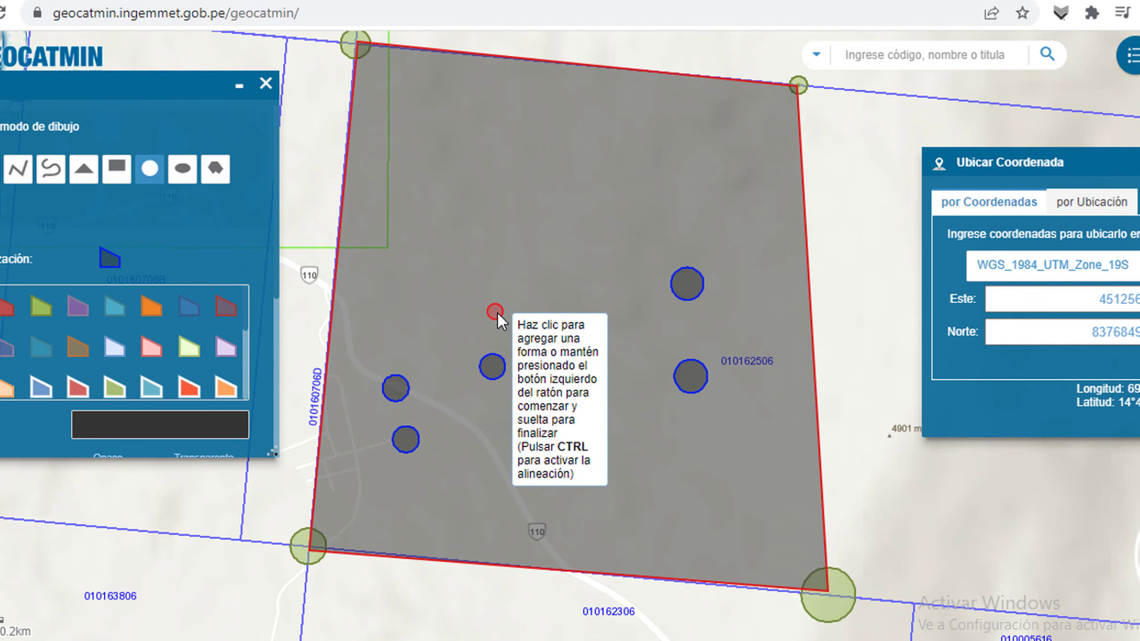
pyautogui.click(497, 312)
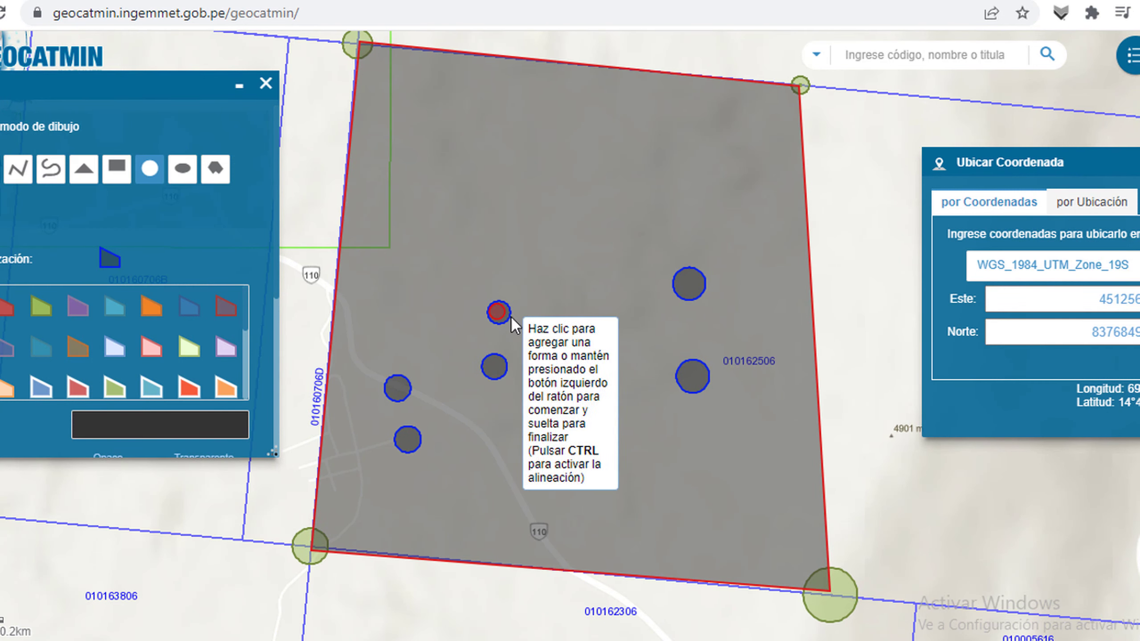
pyautogui.click(150, 169)
# Close the Ubicar Coordenada tool and clear its location marker from the map.
pyautogui.scroll(-1, 565, 465)
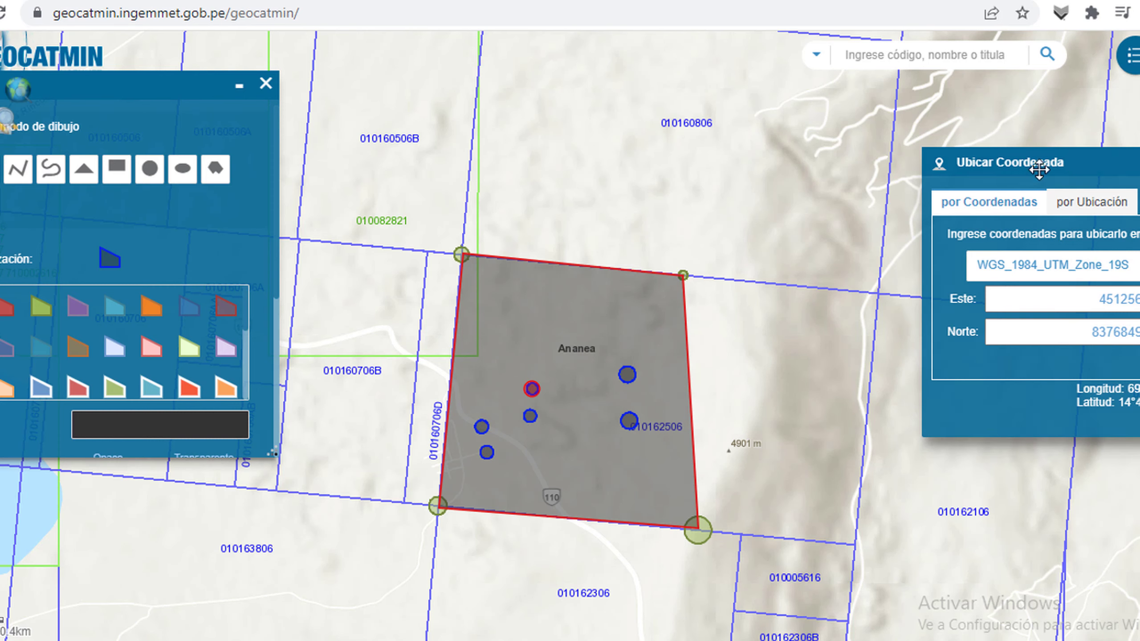
pyautogui.click(654, 338)
pyautogui.scroll(1, 568, 450)
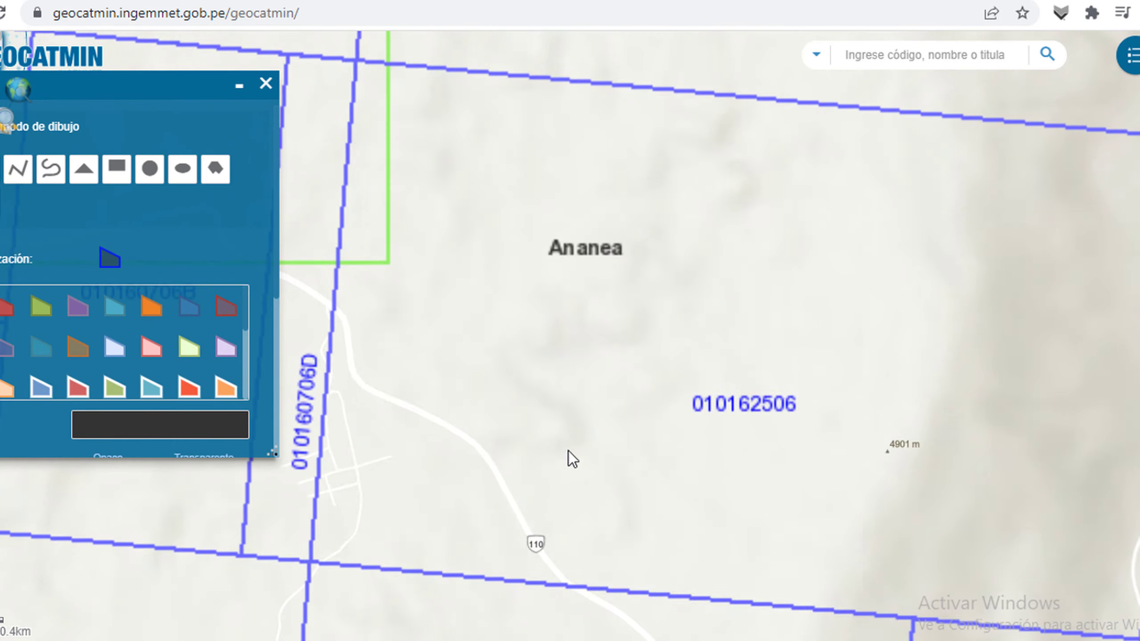
# Choose the click-by-vertex polygon drawing mode and set its fill colour to blue #0b12e4.
pyautogui.click(213, 170)
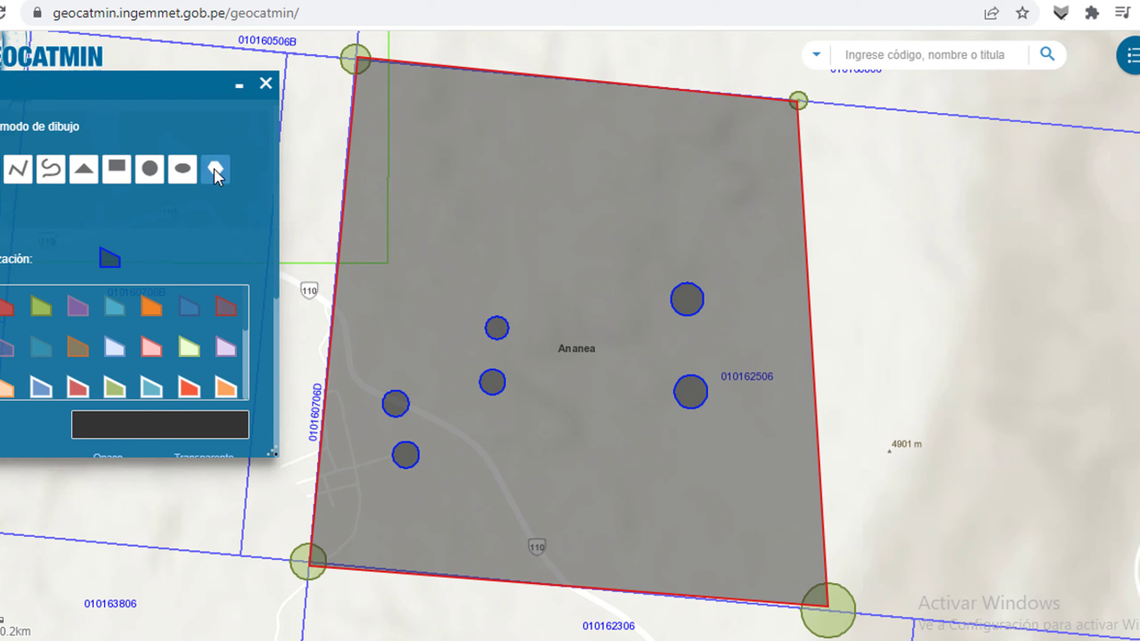
pyautogui.scroll(-2, 171, 341)
pyautogui.scroll(-5, 152, 422)
pyautogui.scroll(2, 165, 404)
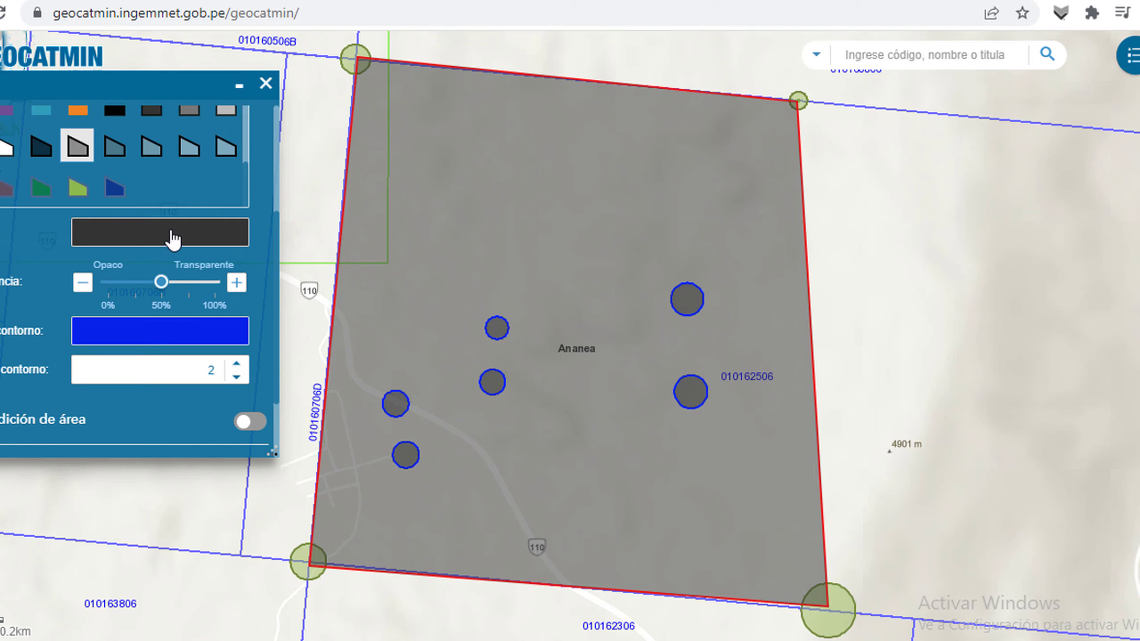
pyautogui.click(143, 238)
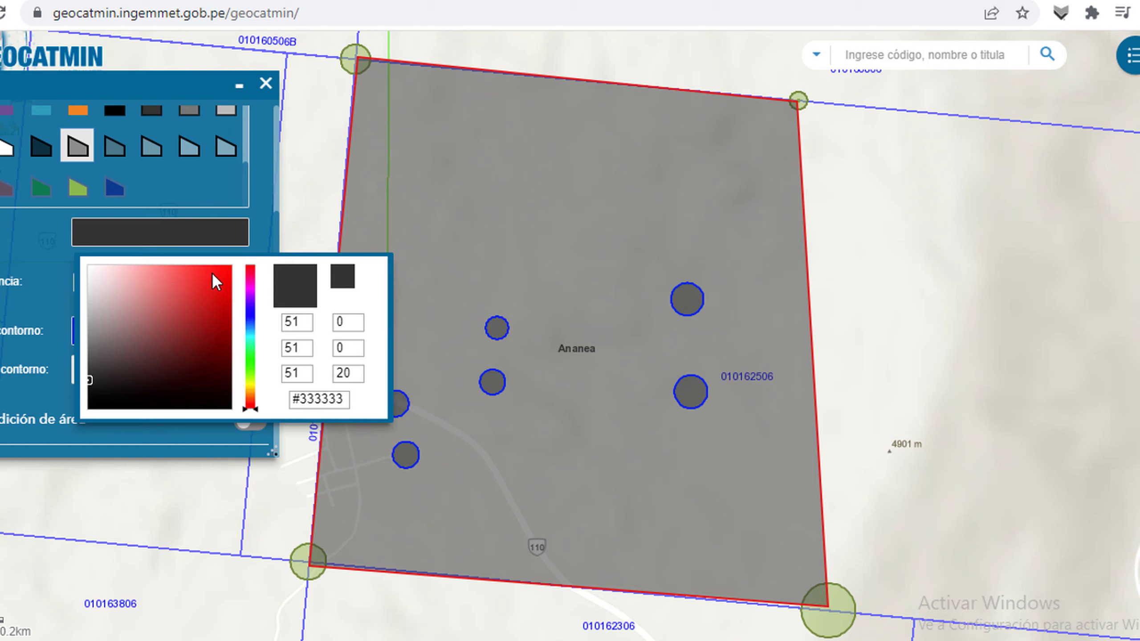
pyautogui.click(253, 321)
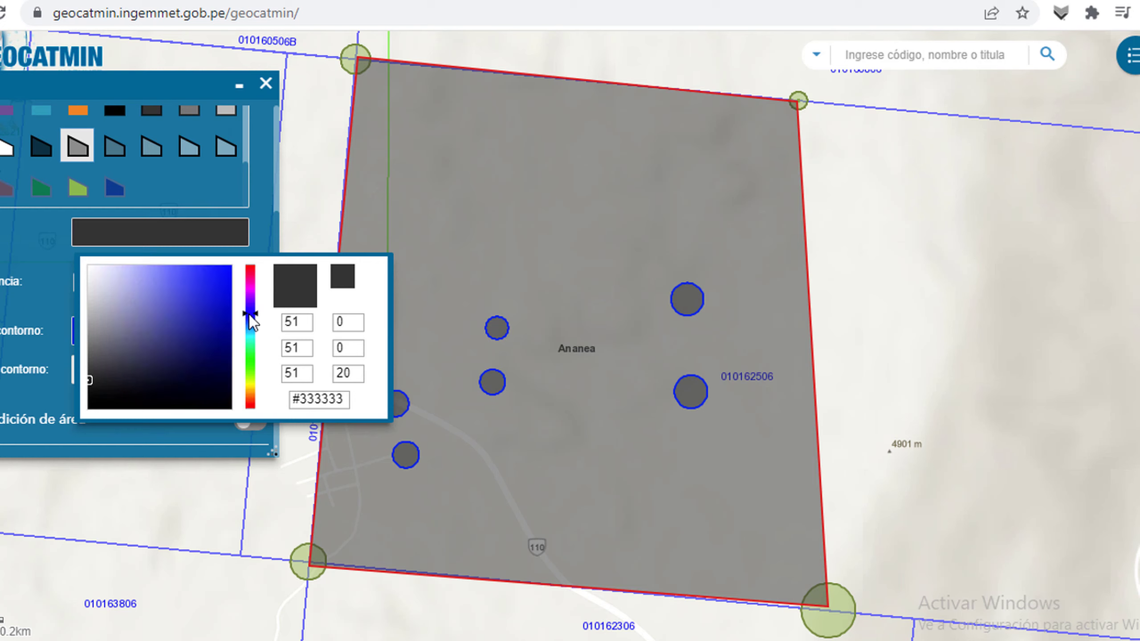
pyautogui.click(59, 255)
pyautogui.click(173, 243)
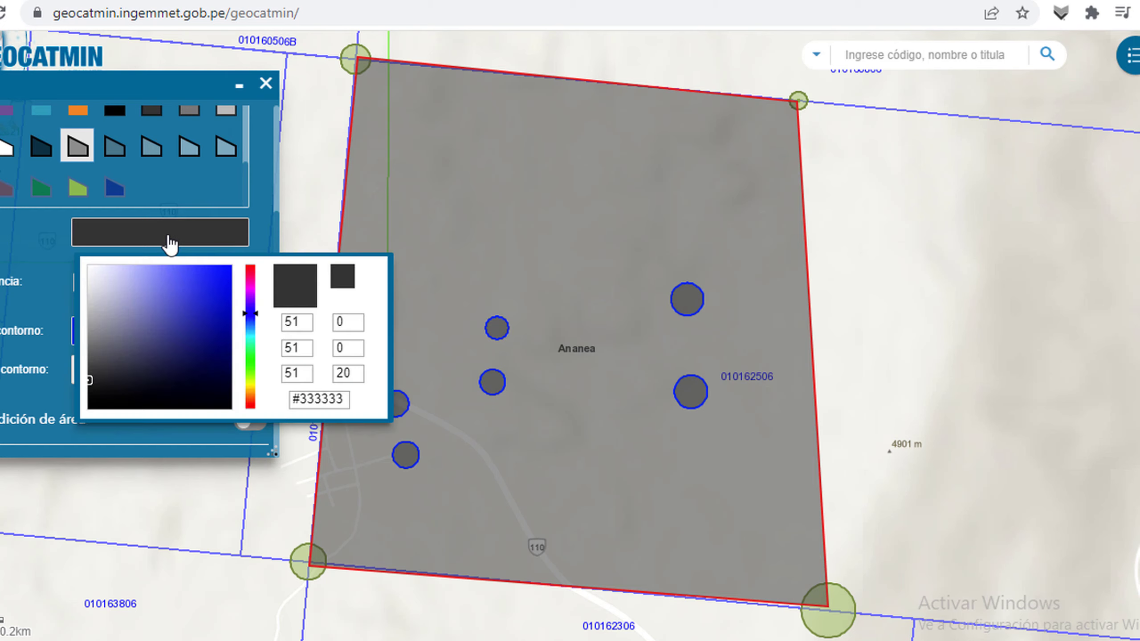
pyautogui.click(225, 280)
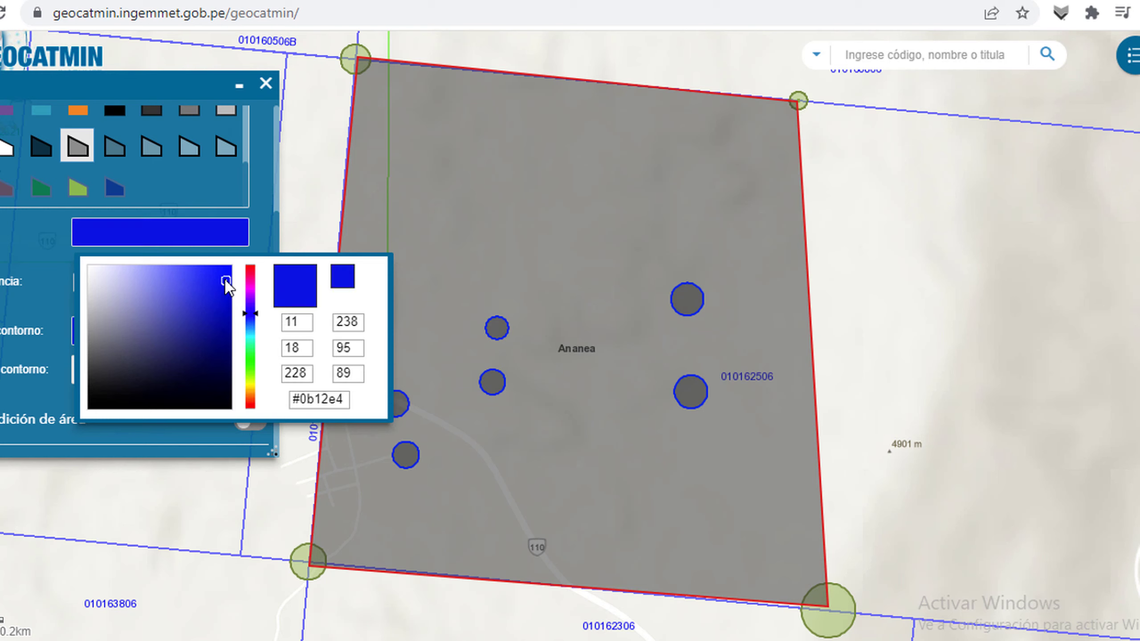
pyautogui.click(64, 243)
# Draw the AREA 02 polygon through the centres of the six blue-outlined circles, following the perimeter, and end the polygon drawing mode.
pyautogui.click(395, 403)
pyautogui.click(406, 454)
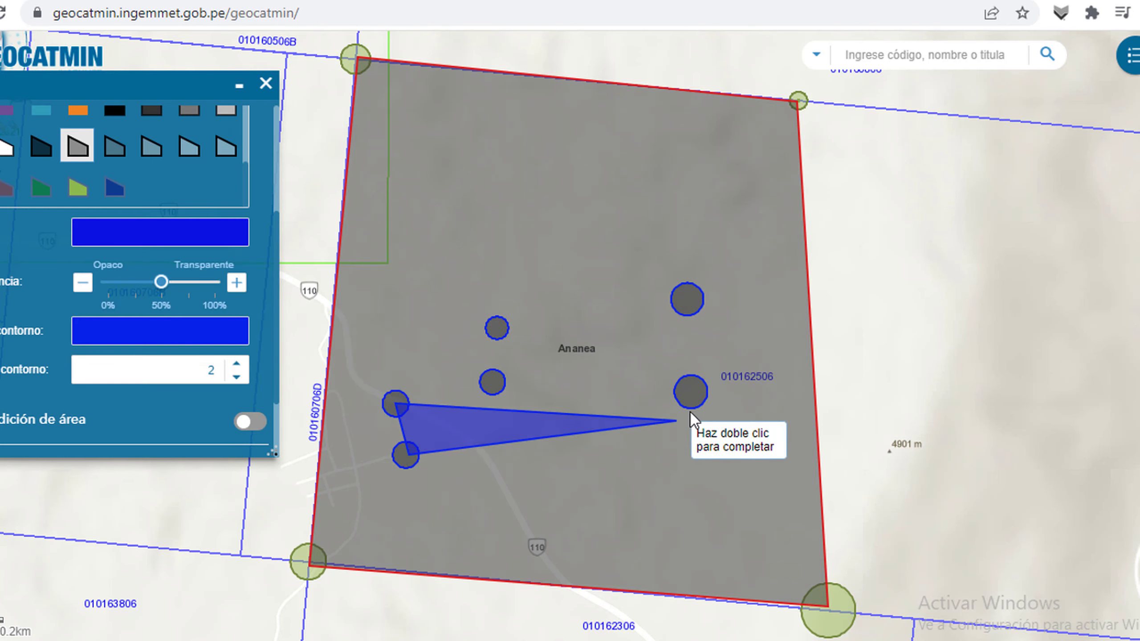
pyautogui.click(691, 392)
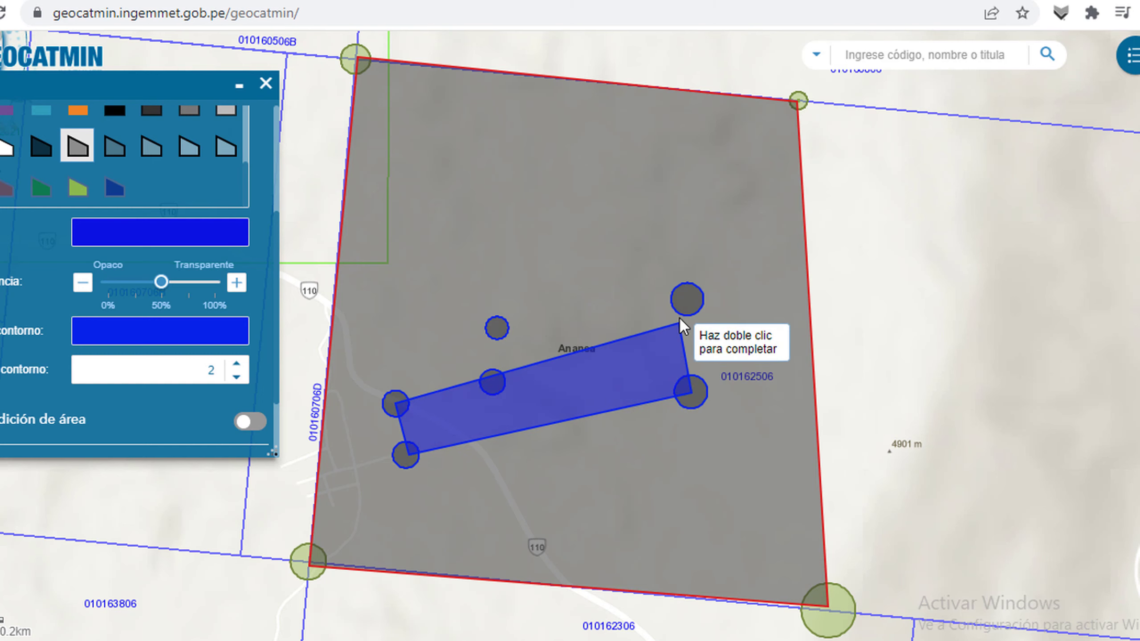
pyautogui.click(687, 300)
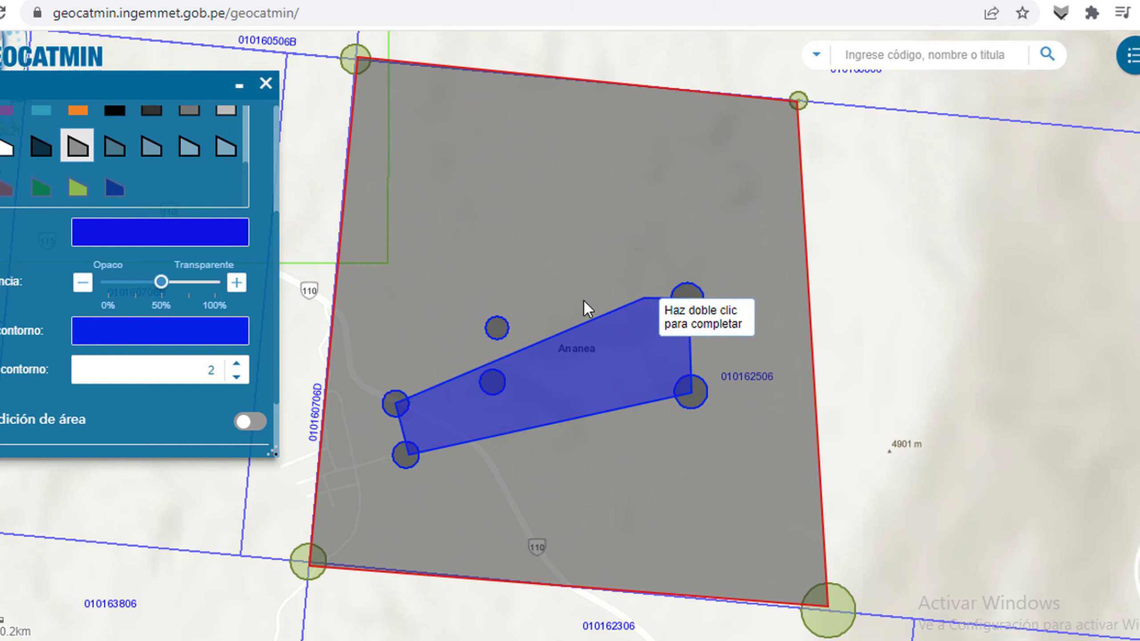
pyautogui.click(498, 324)
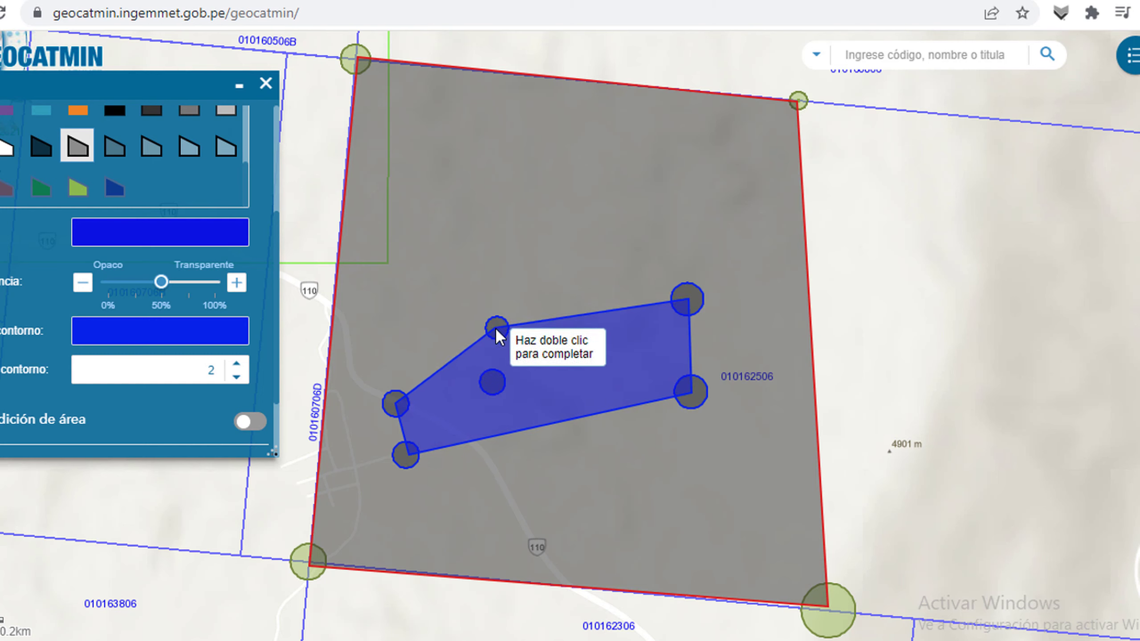
pyautogui.doubleClick(495, 382)
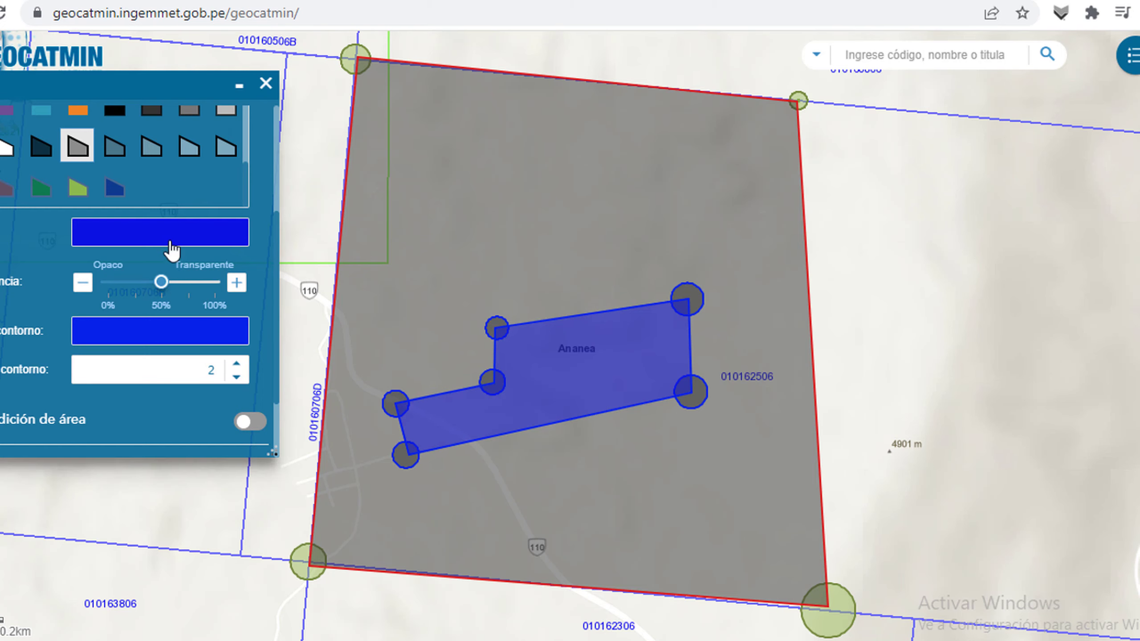
pyautogui.scroll(4, 172, 250)
pyautogui.scroll(1, 172, 250)
pyautogui.click(214, 169)
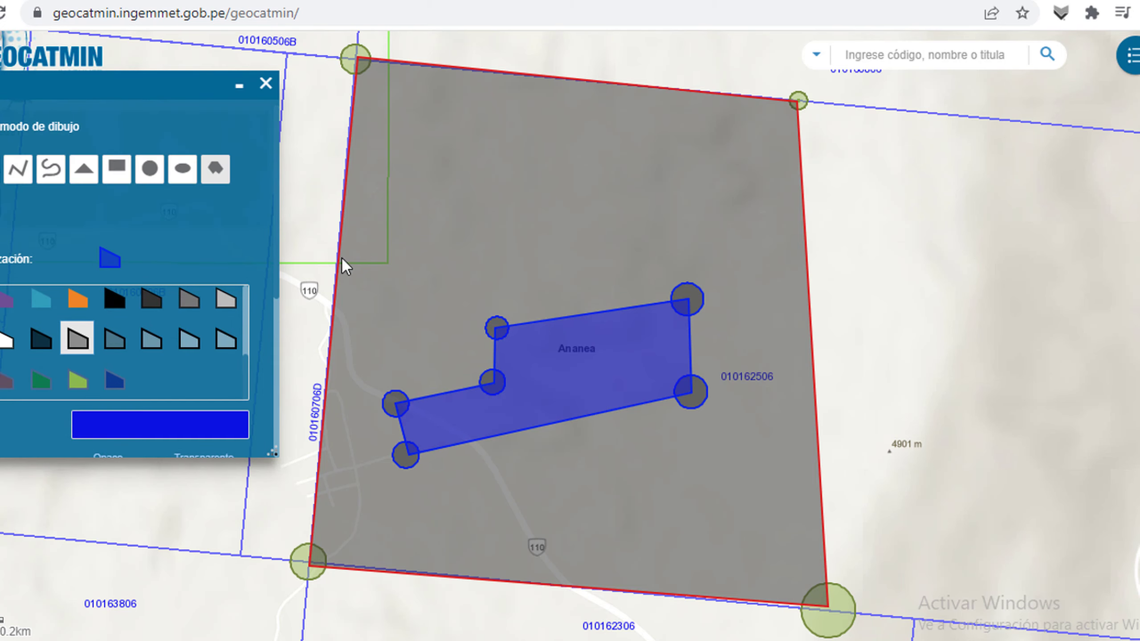
# Minimise the drawing tool and examine the AREA 02 polygon's position relative to the grey polygon and concession 010162506.
pyautogui.scroll(-3, 739, 415)
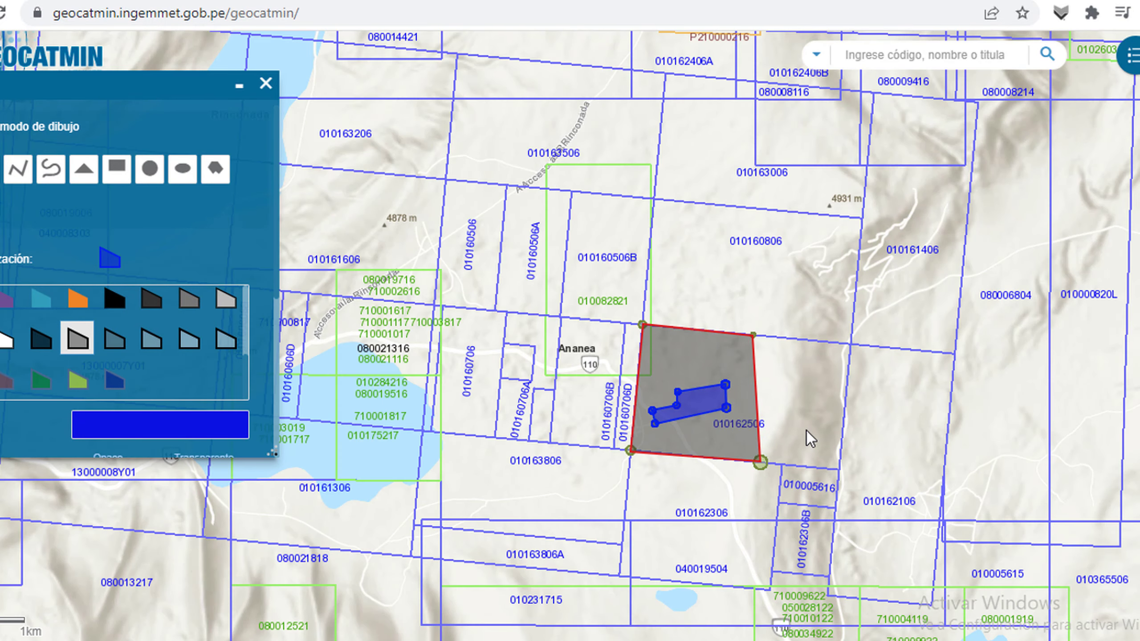
pyautogui.scroll(1, 807, 431)
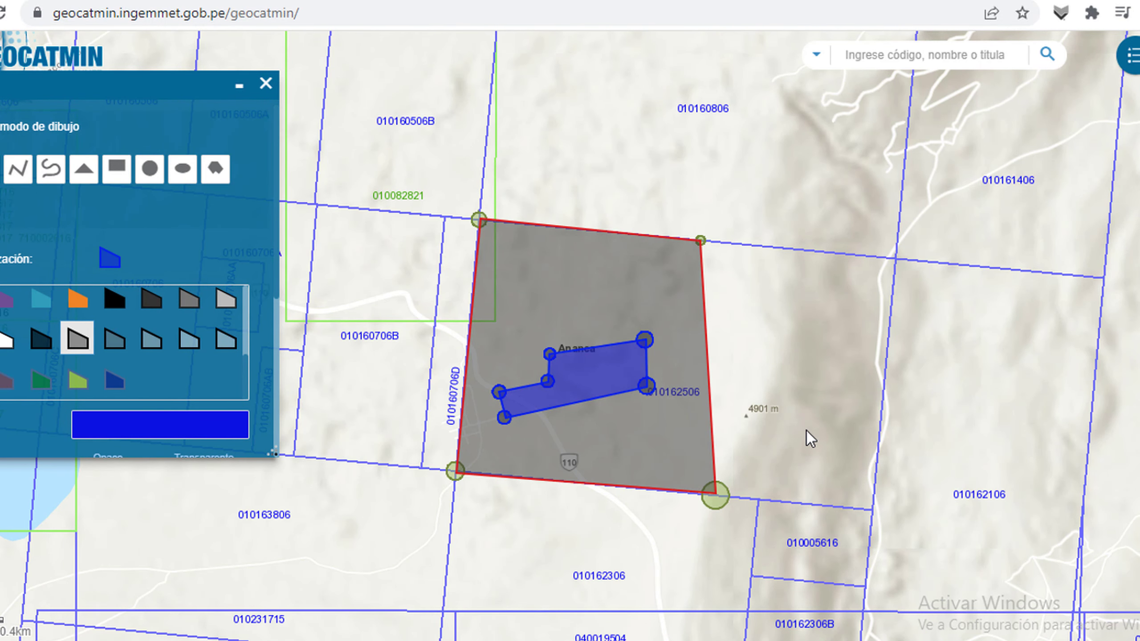
pyautogui.click(238, 86)
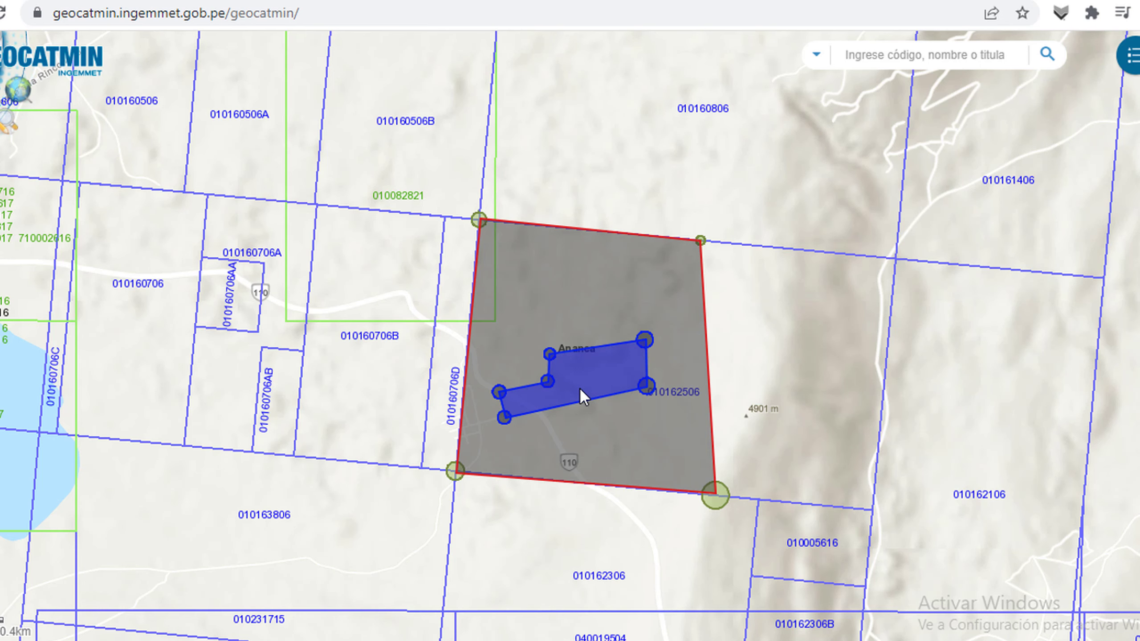
pyautogui.scroll(1, 579, 389)
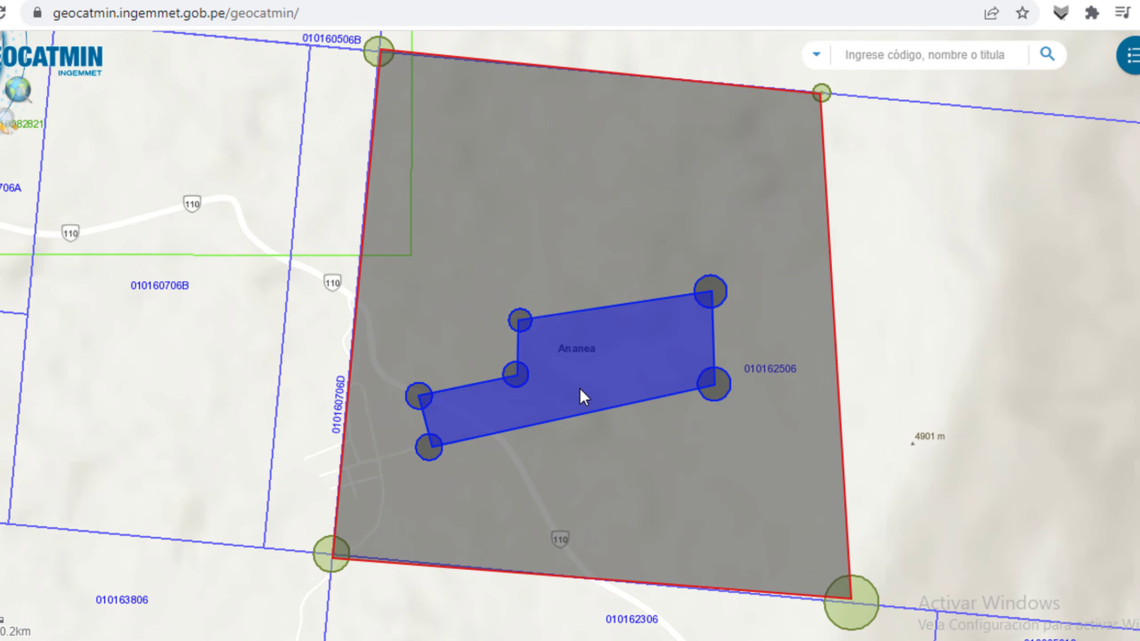